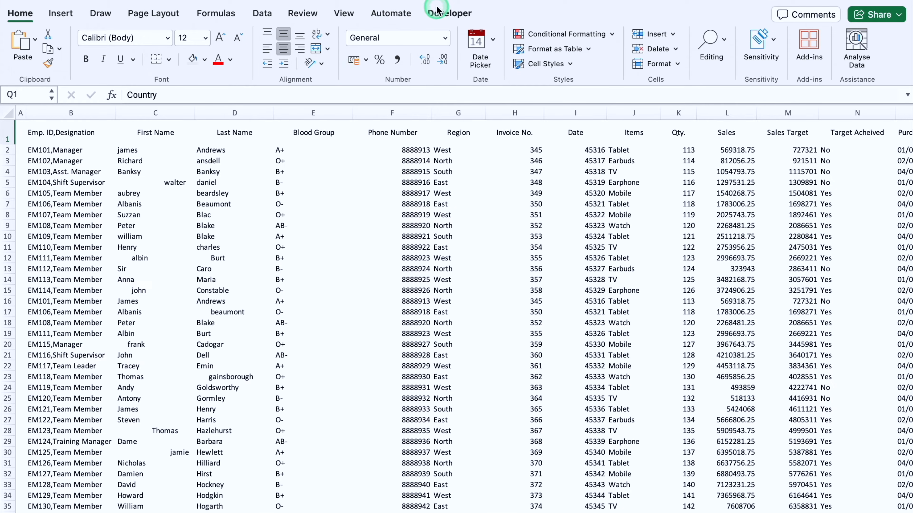
Step: Start a Power Query data import from the worksheet and allow the connection to an external data source
left_click(79, 178)
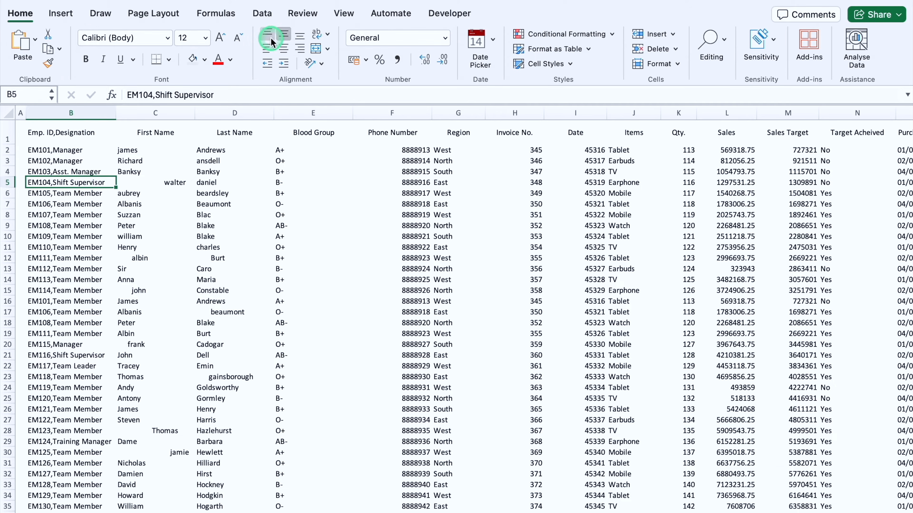
left_click(261, 13)
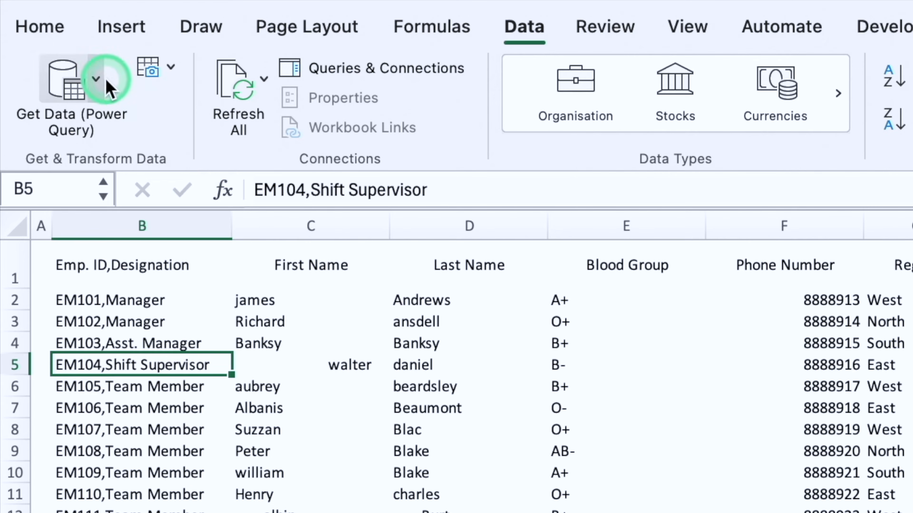
left_click(98, 80)
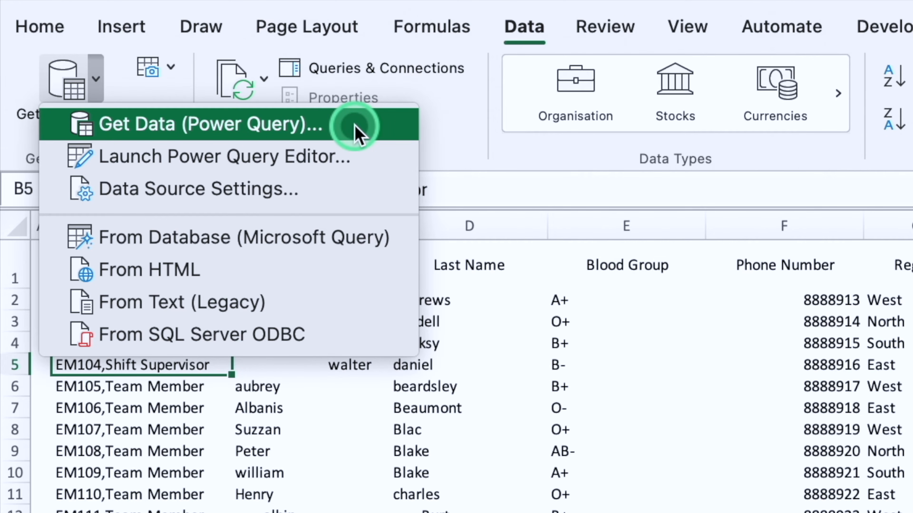
left_click(355, 130)
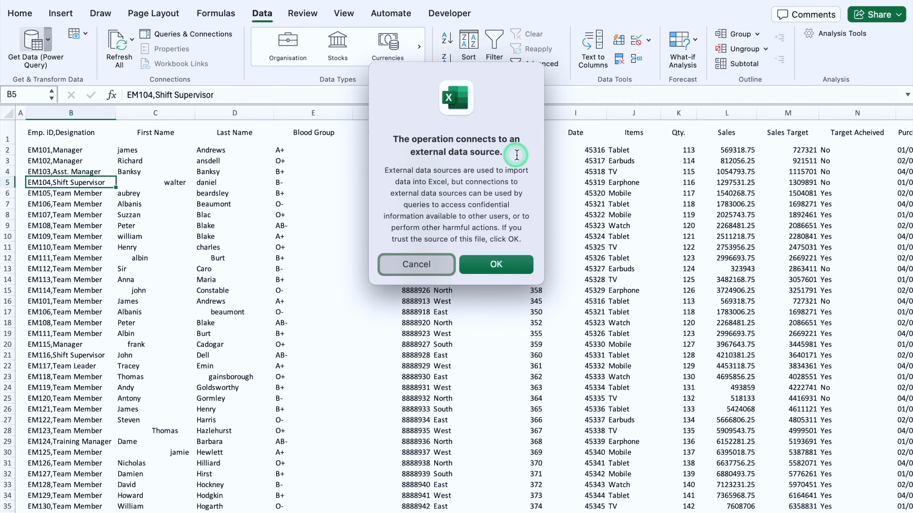
left_click(502, 265)
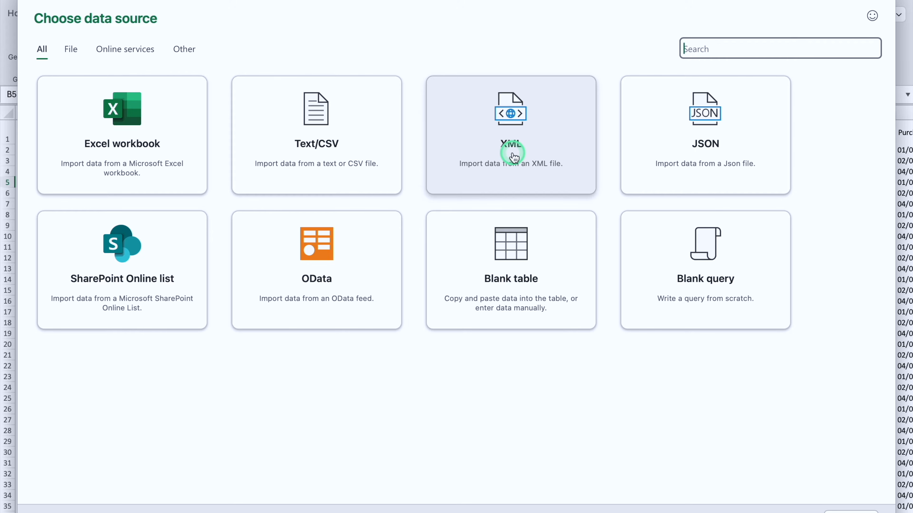
Step: Connect to the local Excel workbook Data Analysis.xlsx on the Desktop as the data source
left_click(144, 139)
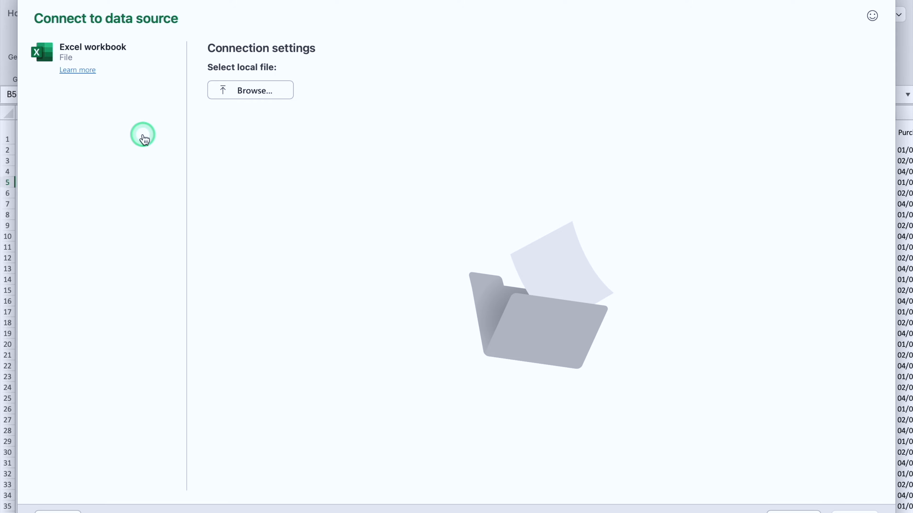
left_click(255, 101)
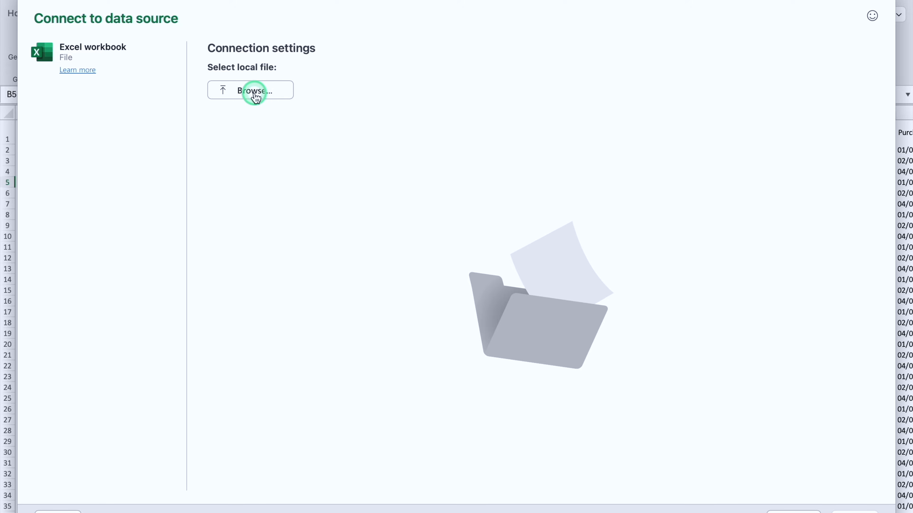
left_click(239, 277)
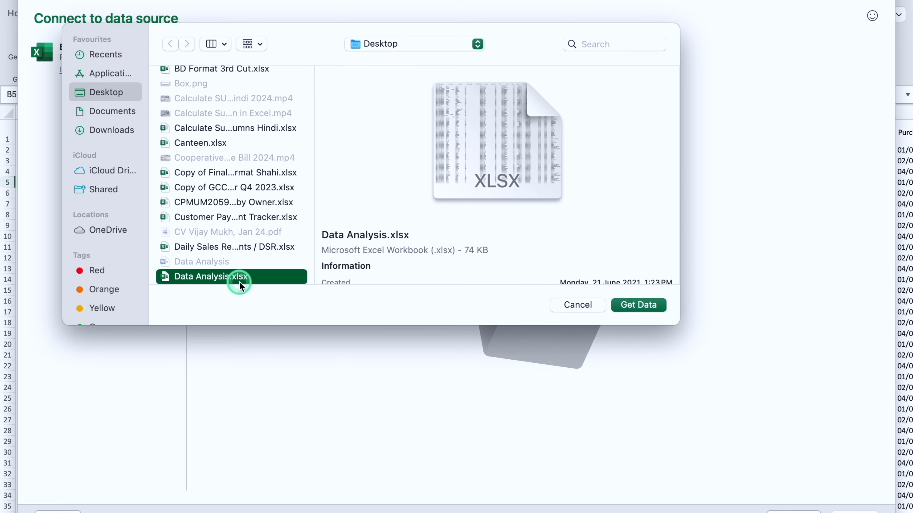
left_click(636, 306)
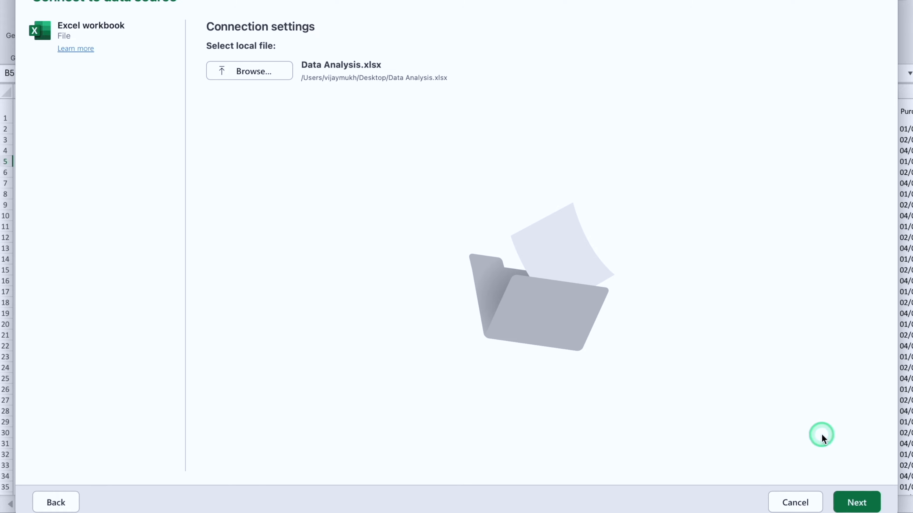
left_click(859, 503)
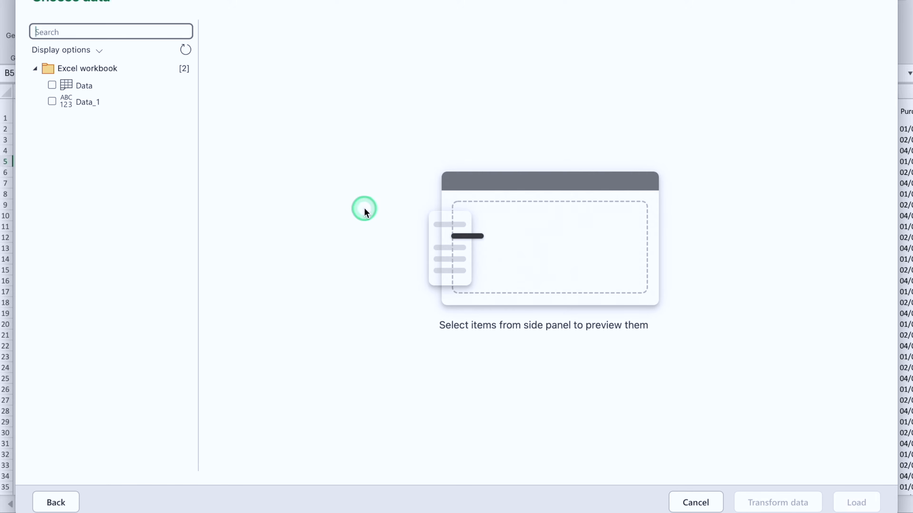
Step: Choose the Data table from the workbook and open it for transformation in the Power Query editor
left_click(111, 88)
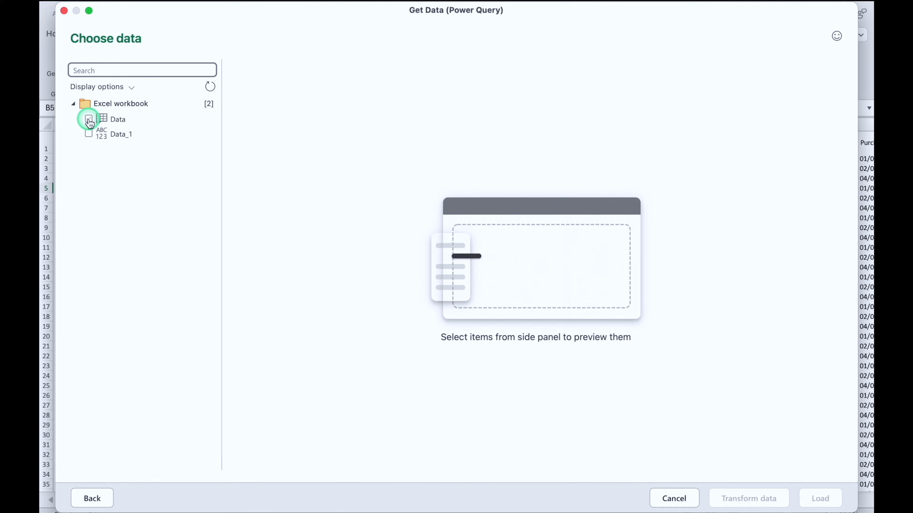
left_click(53, 86)
left_click(89, 119)
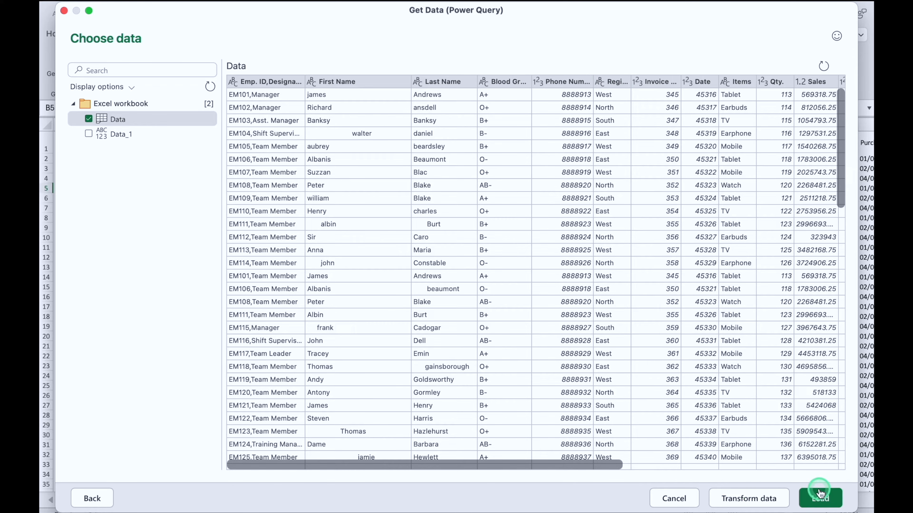
left_click(745, 498)
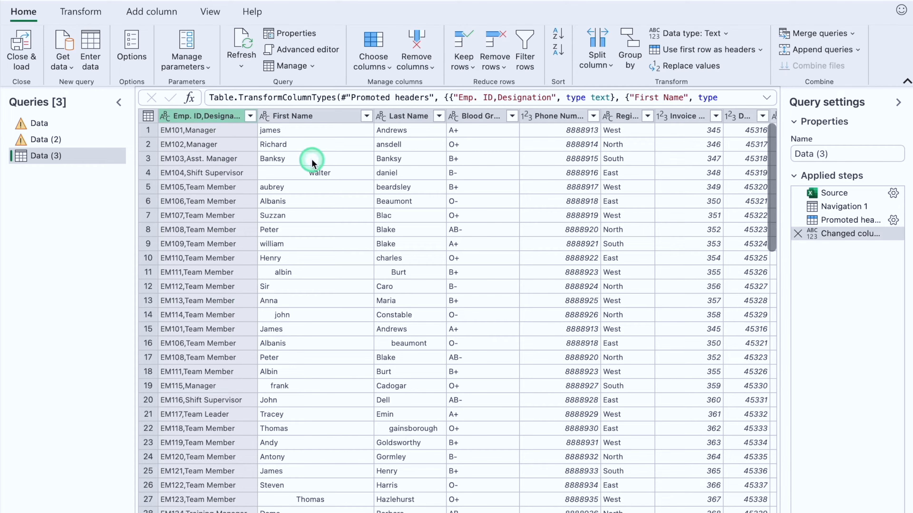
Step: Split the Emp. ID,Designation column by delimiter, using Comma as the separator
left_click(315, 116)
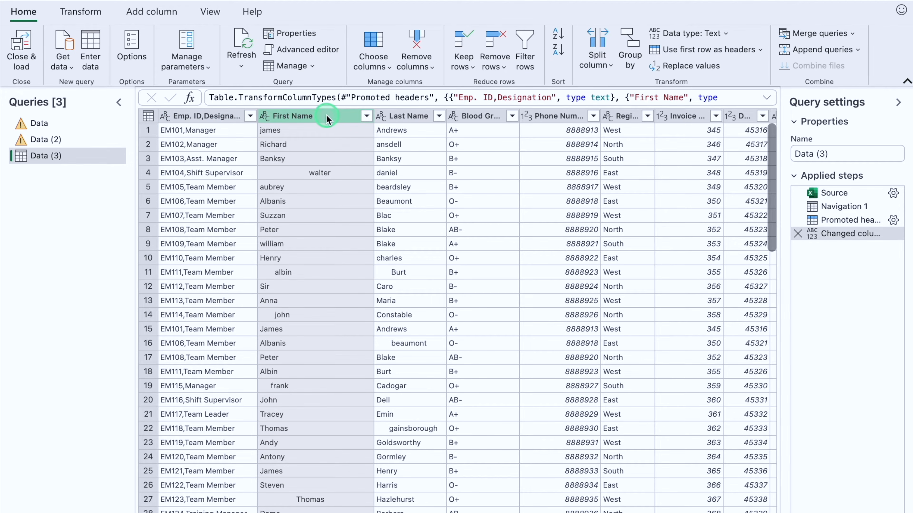
left_click(226, 116)
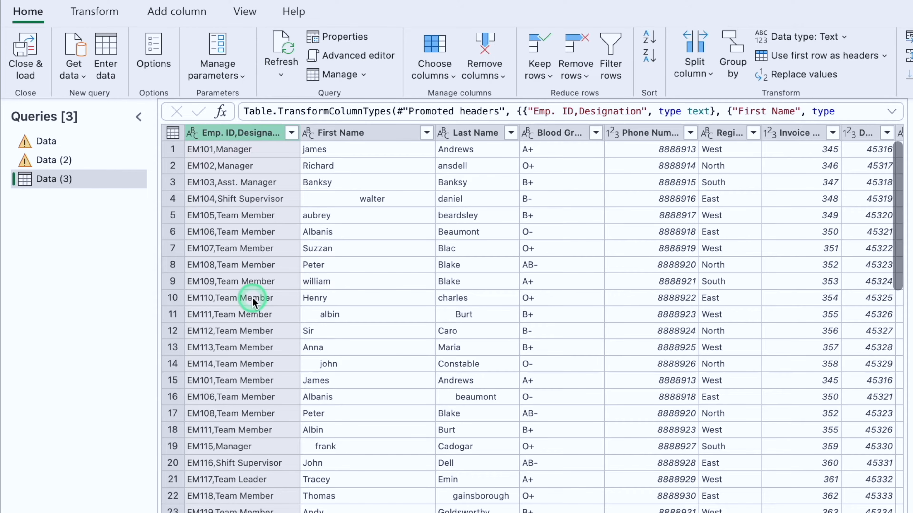
right_click(256, 137)
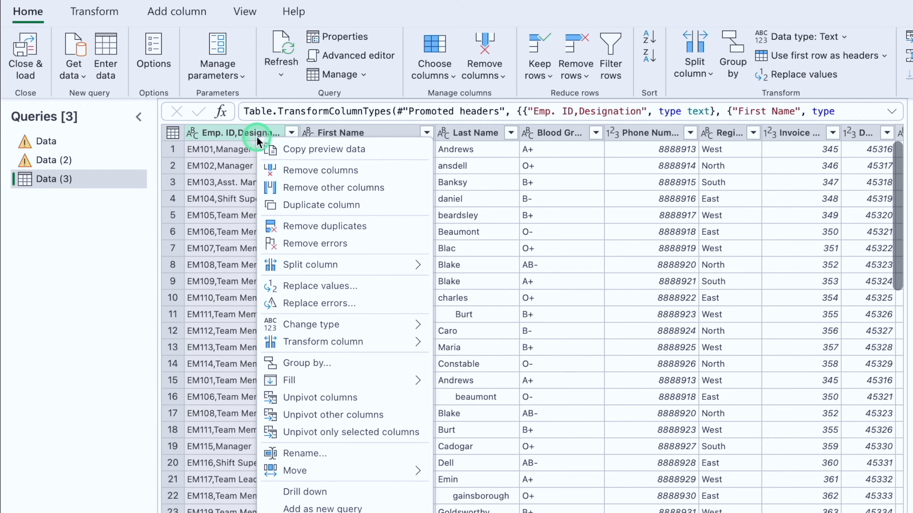
mouse_move(388, 265)
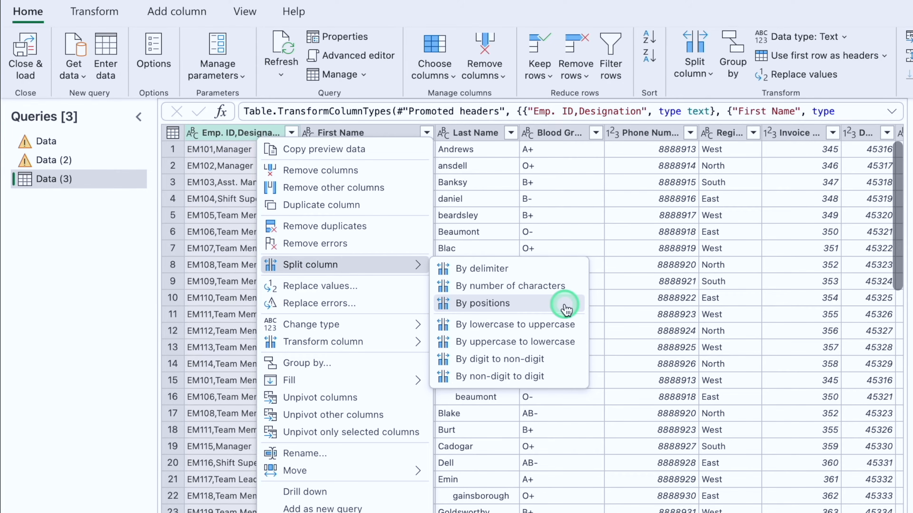
left_click(534, 273)
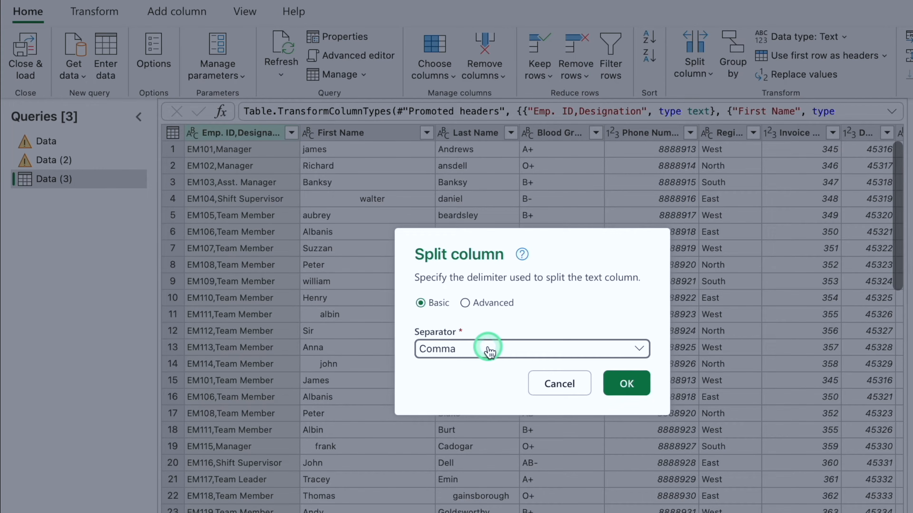
left_click(640, 350)
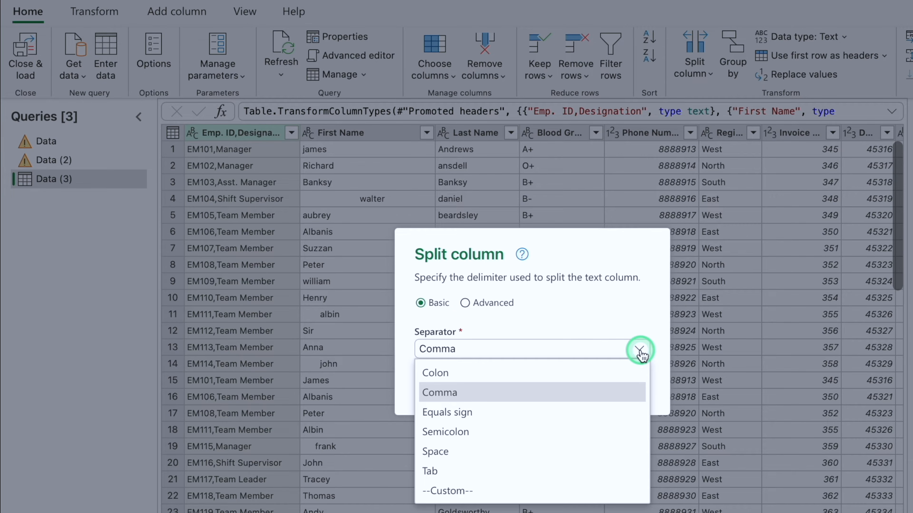
left_click(588, 351)
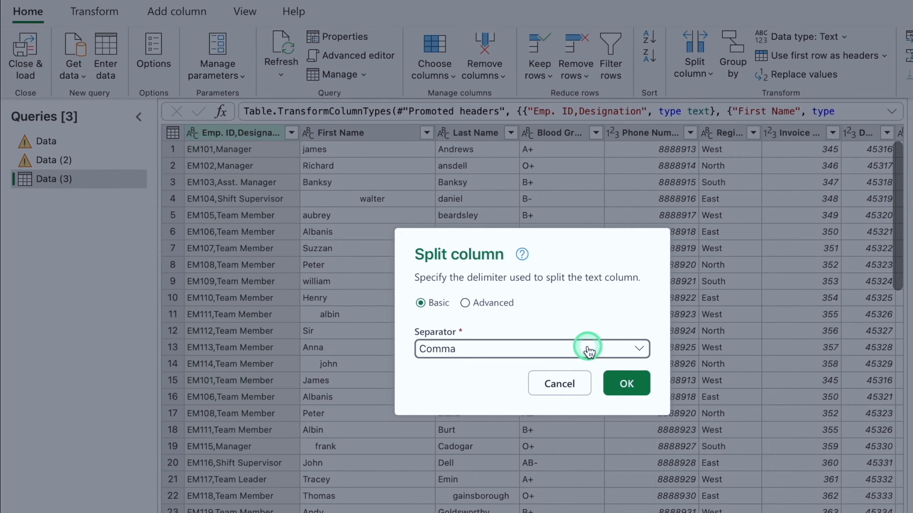
left_click(636, 384)
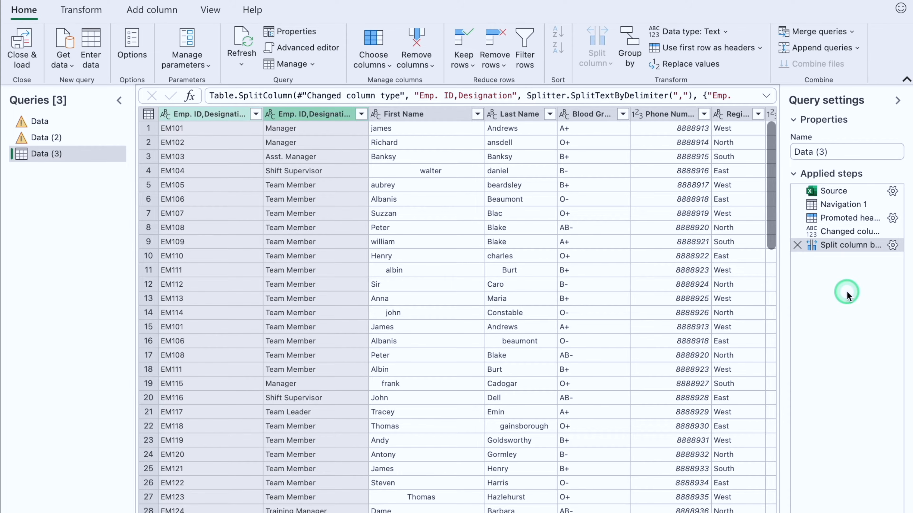
Step: Trim the extra spaces in the First Name column and capitalize each word
left_click(436, 115)
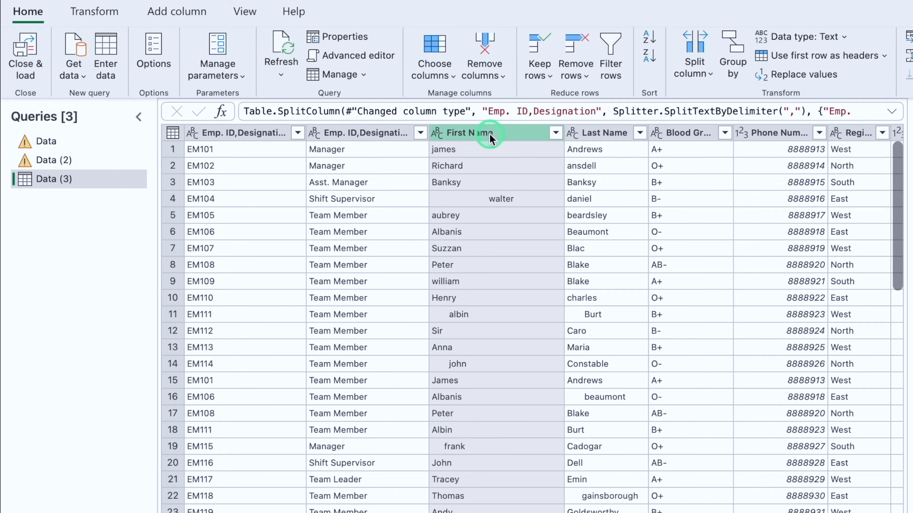
left_click(94, 11)
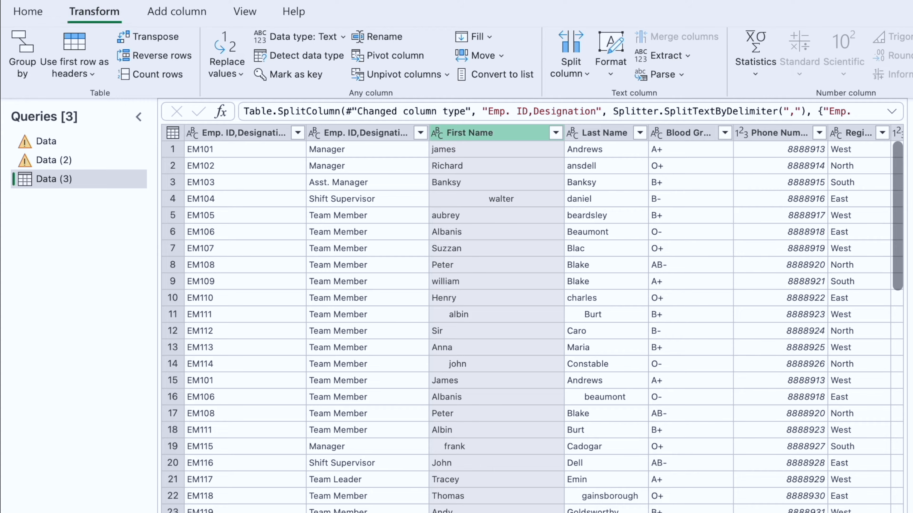
left_click(611, 72)
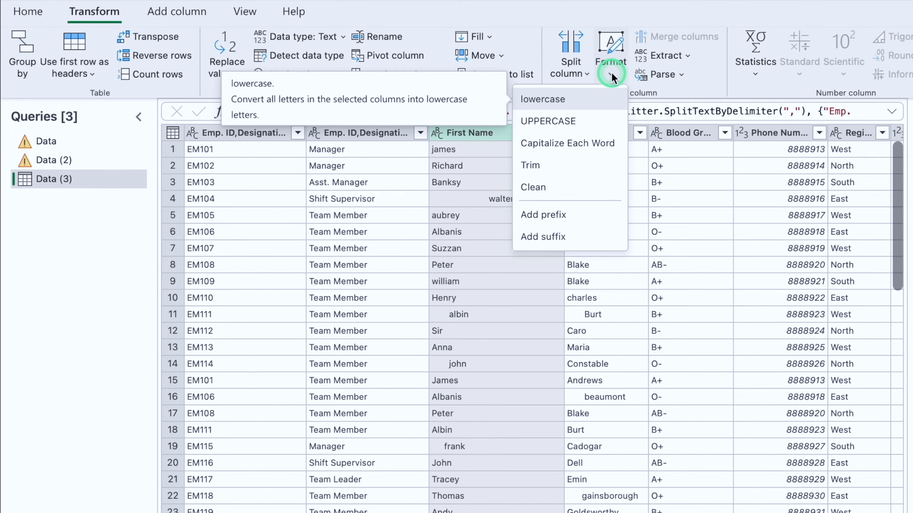
left_click(573, 164)
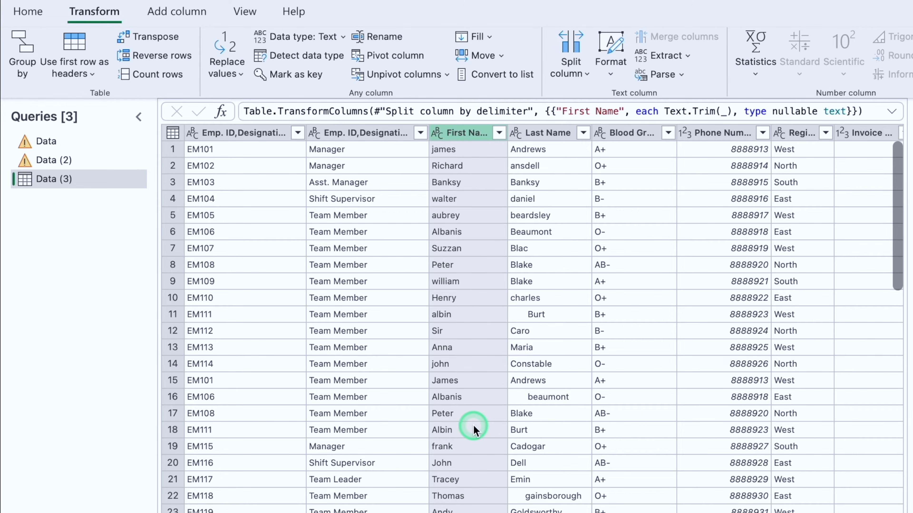
left_click(611, 72)
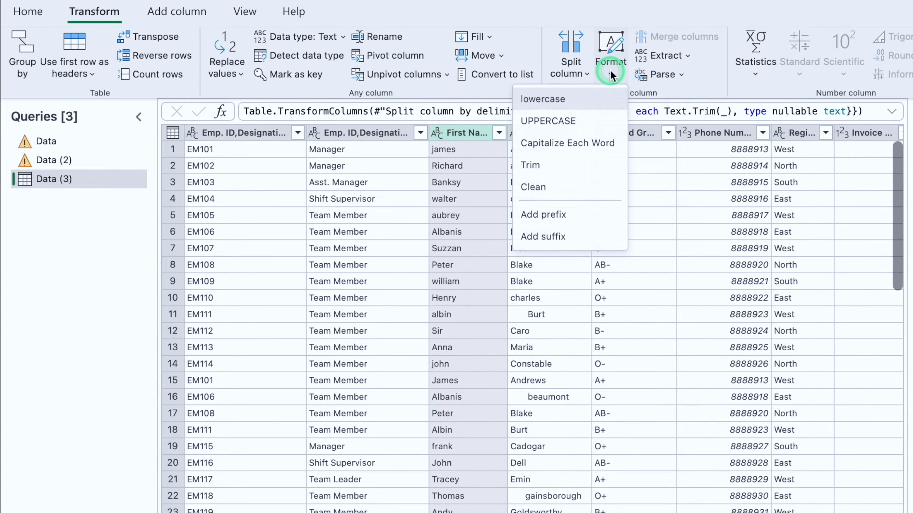
left_click(611, 143)
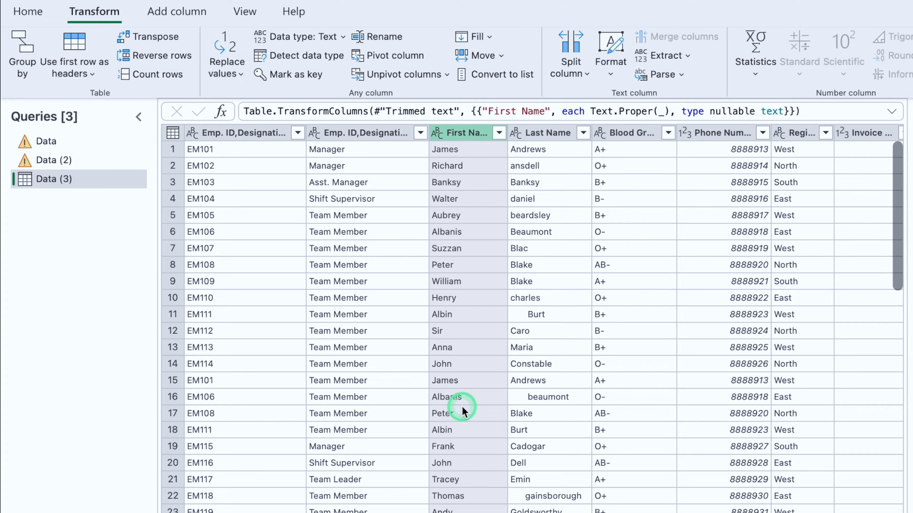
Step: Trim the Last Name column and apply Capitalize Each Word to its entries
left_click(542, 137)
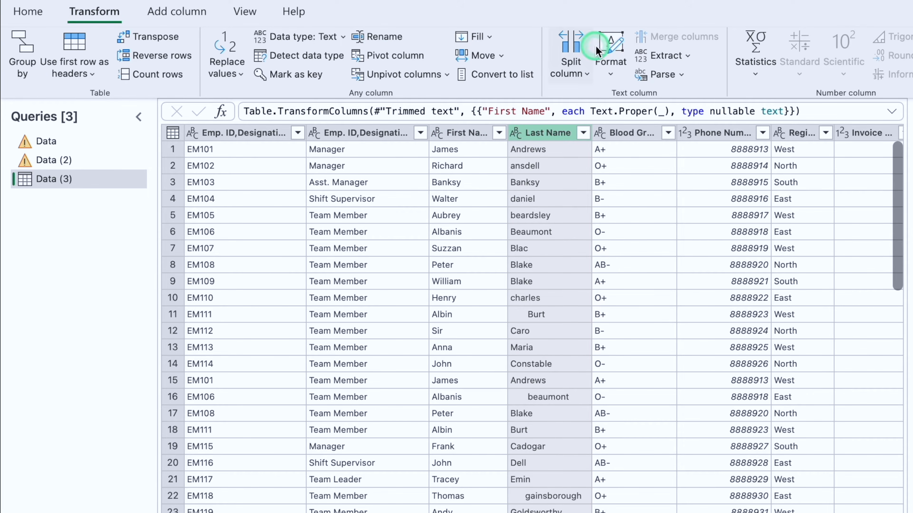
left_click(611, 74)
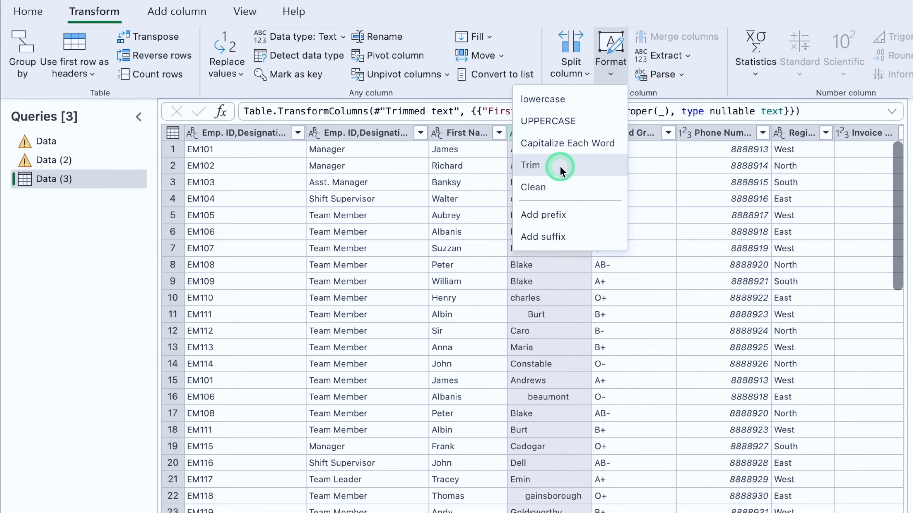
left_click(532, 167)
left_click(610, 74)
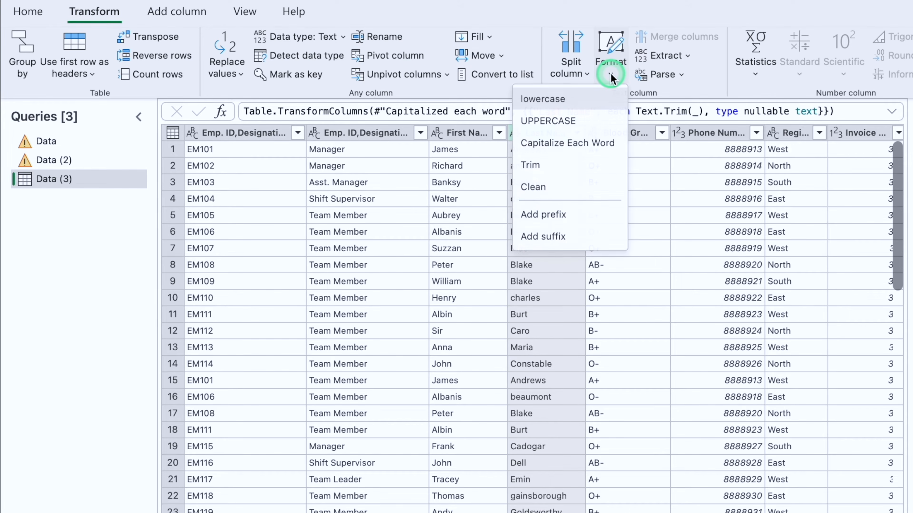
left_click(600, 143)
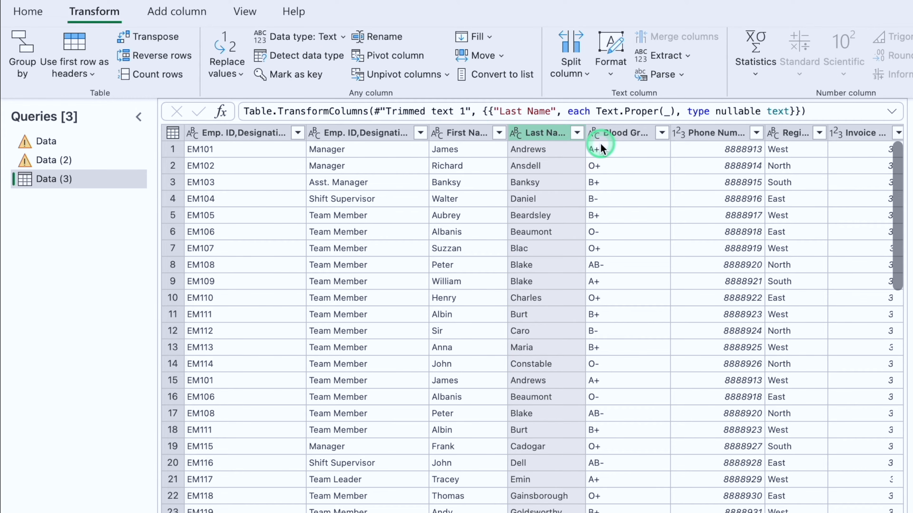
left_click(472, 133)
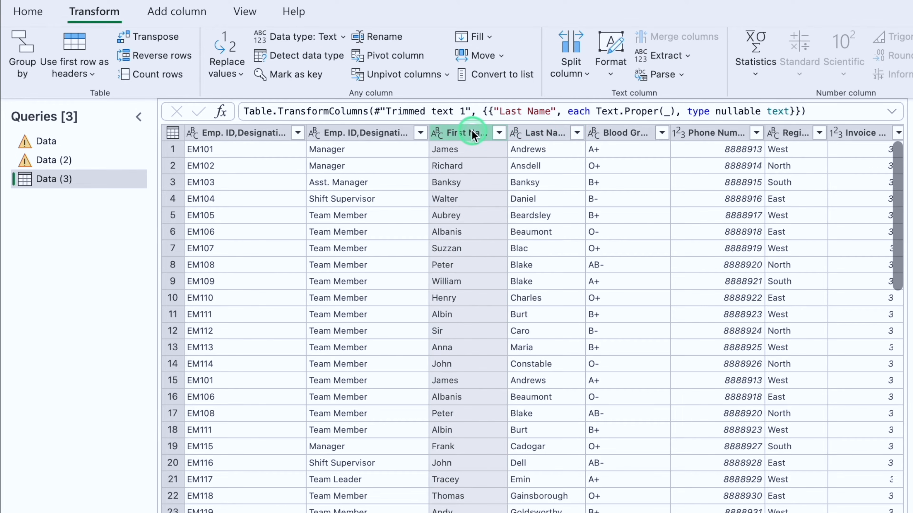
left_click(546, 134, "ctrl")
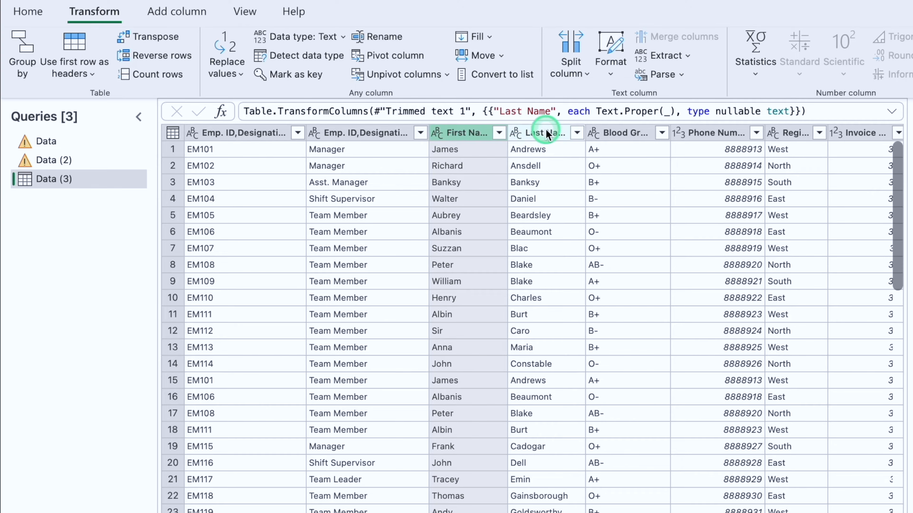
left_click(469, 134)
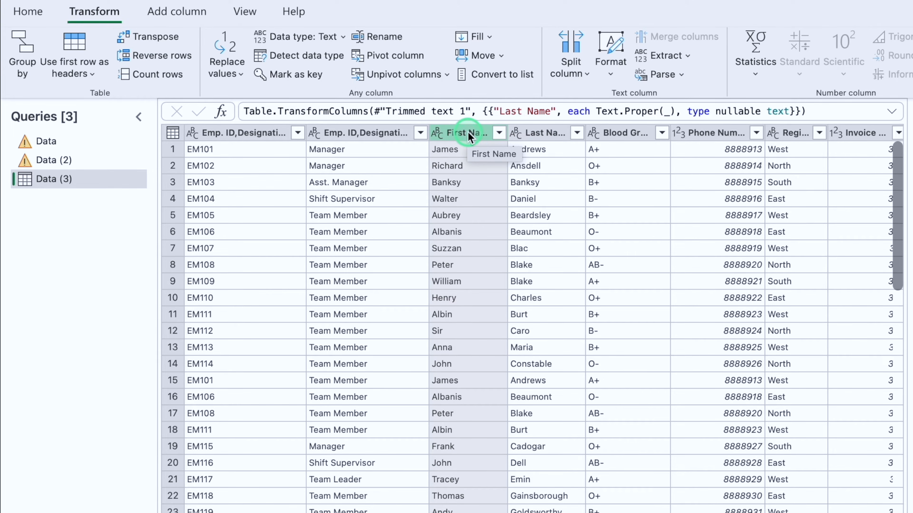
left_click(545, 134, "ctrl")
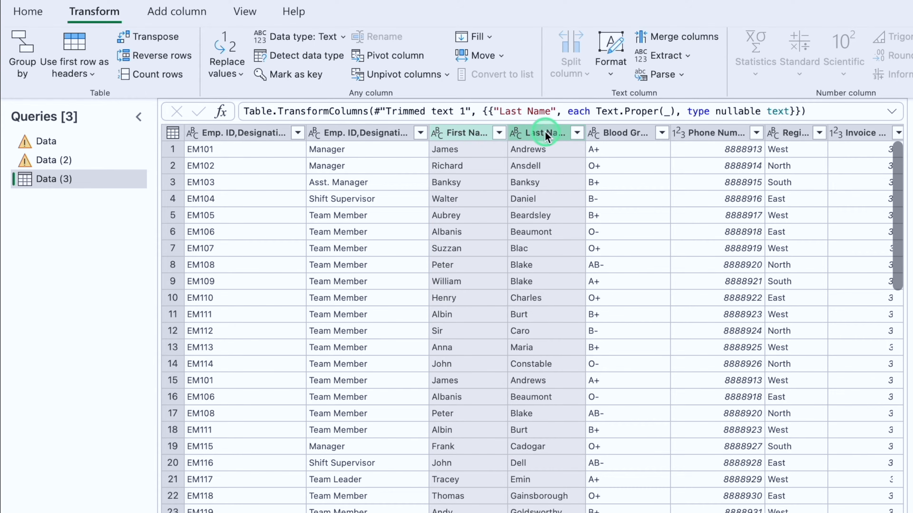
left_click(545, 134)
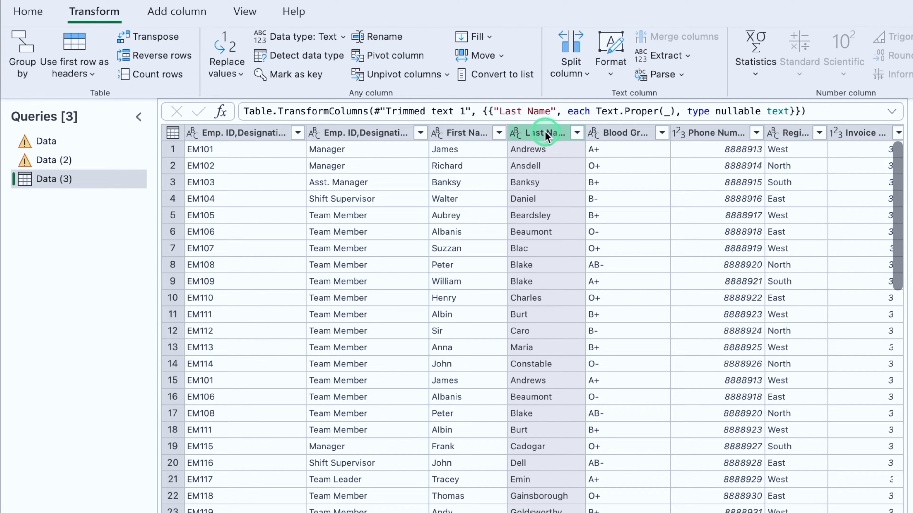
left_click(466, 133, "ctrl")
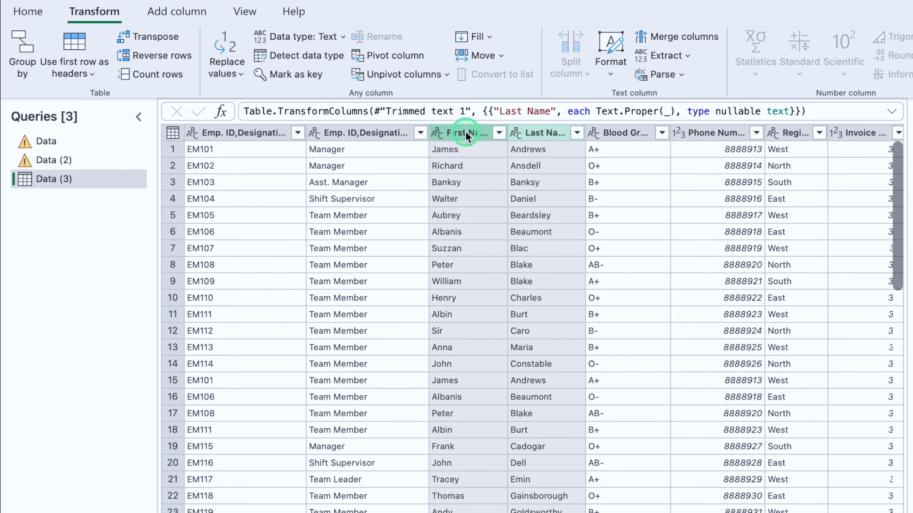
Step: Merge the First Name and Last Name columns, in that order, into one column named Merged with Space as the separator
left_click(466, 134)
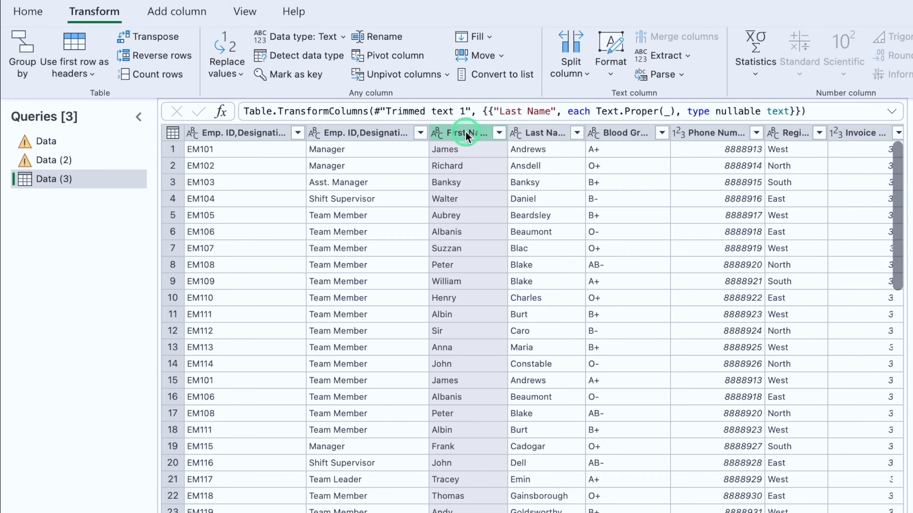
left_click(536, 135, "ctrl")
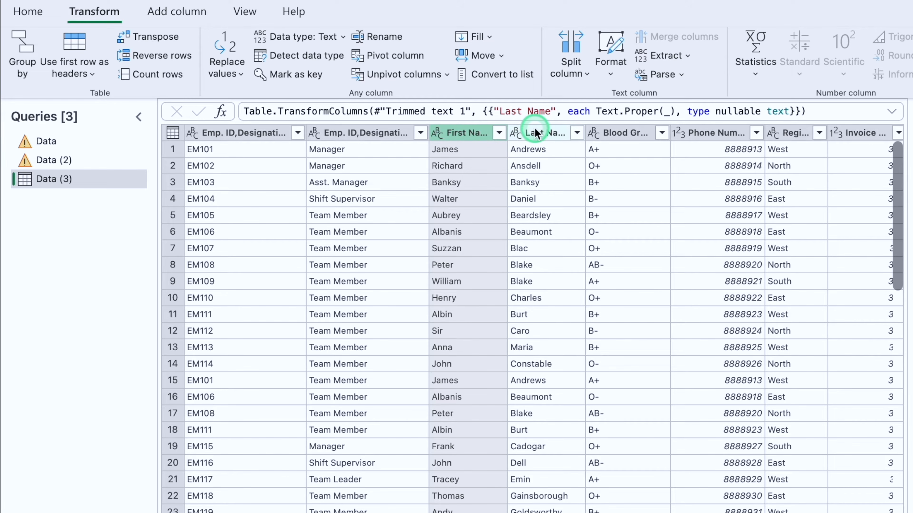
right_click(535, 135)
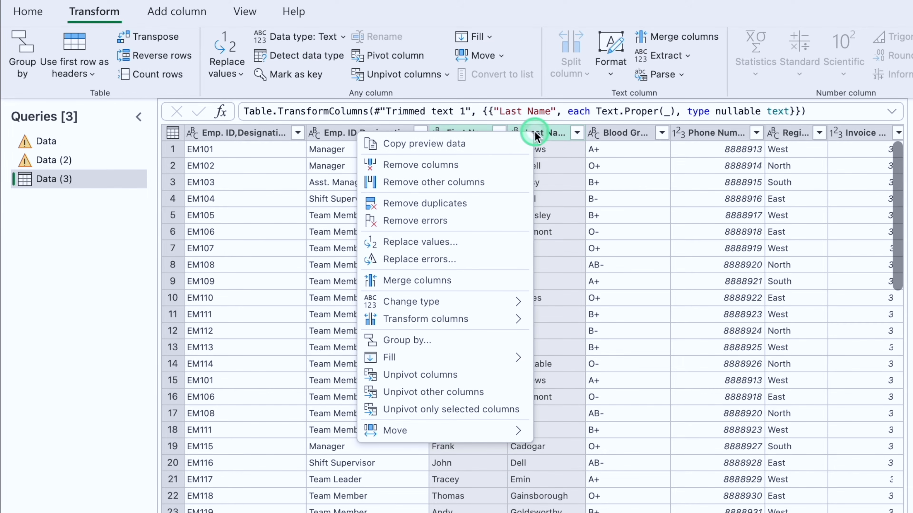
left_click(499, 288)
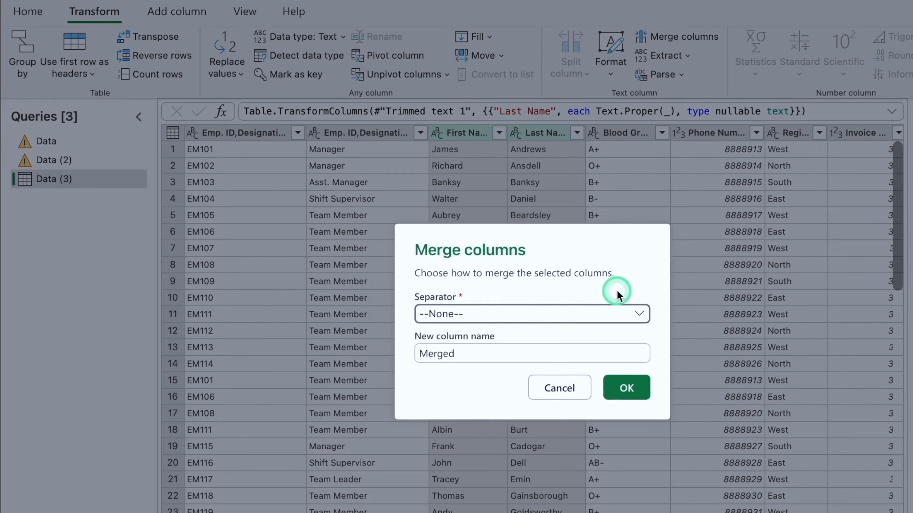
left_click(641, 315)
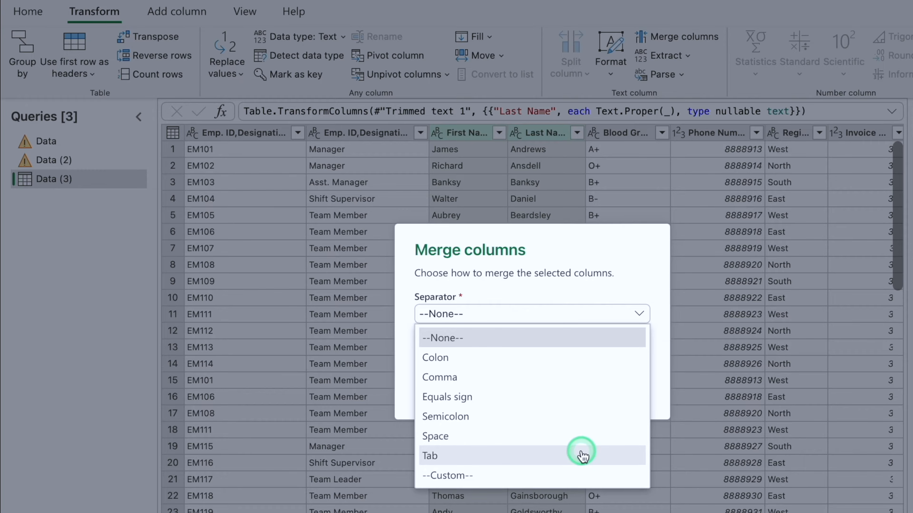
left_click(570, 435)
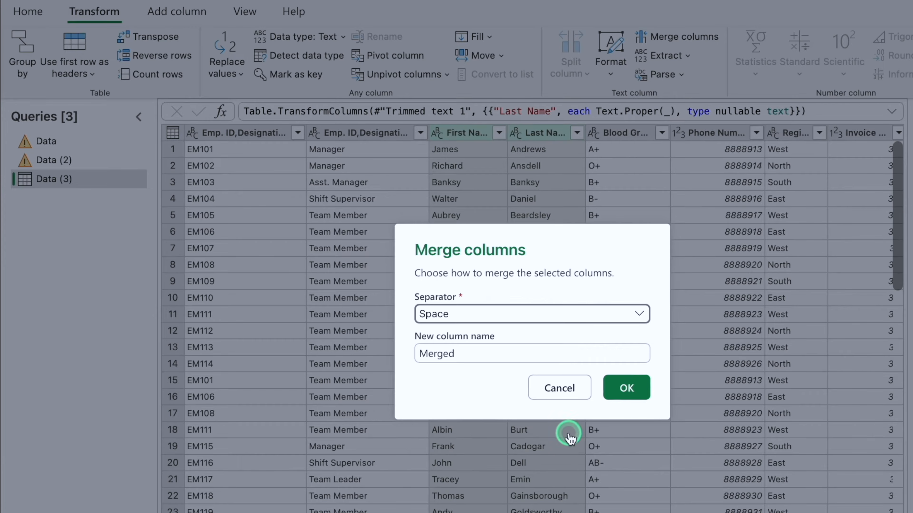
left_click(627, 388)
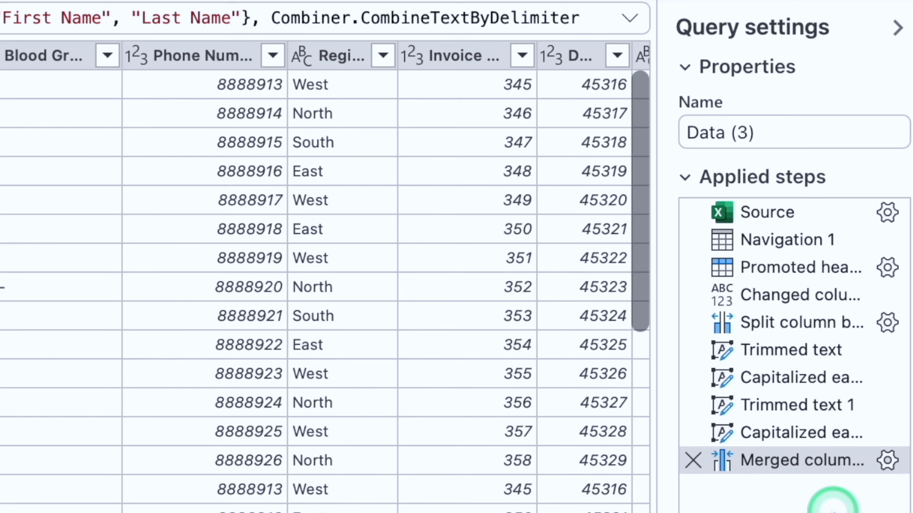
Step: Change the Date column's data type to Date and widen the column to show its full header
scroll(179, 335, "right", 6)
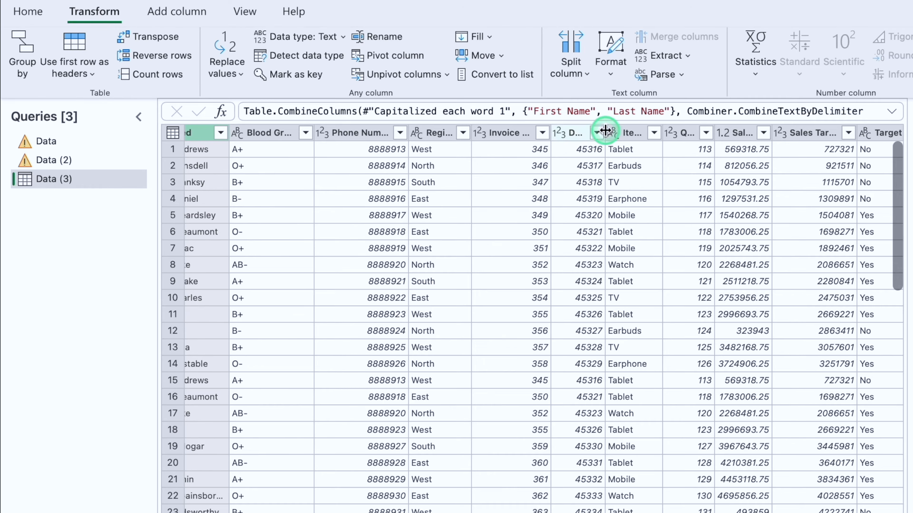
left_click_drag(605, 131, 639, 131)
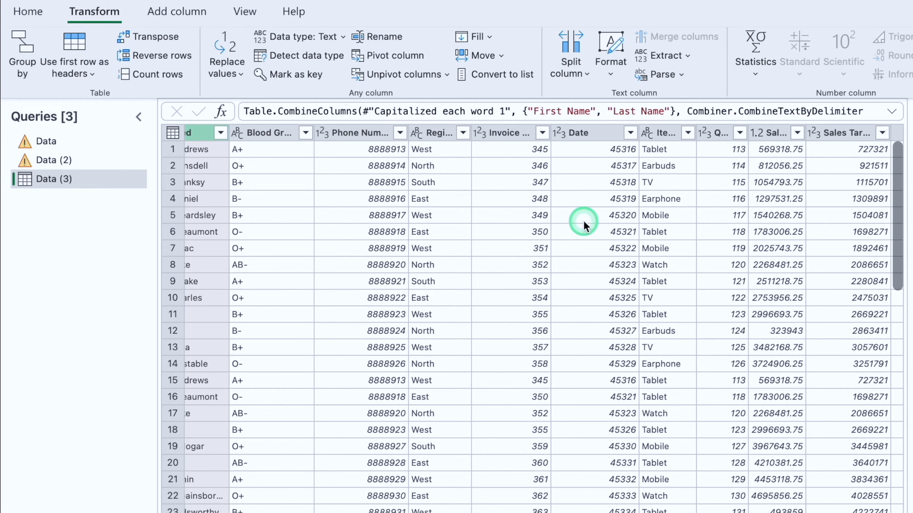
left_click(579, 133)
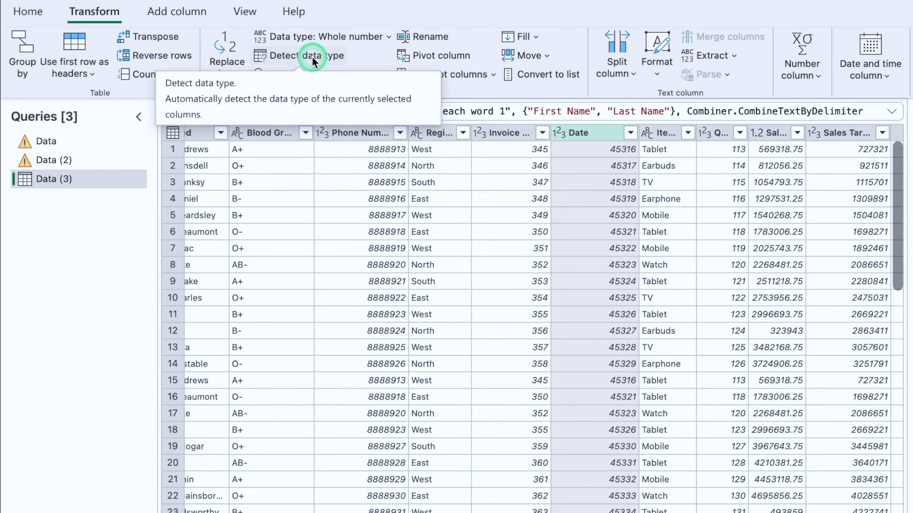
left_click(389, 37)
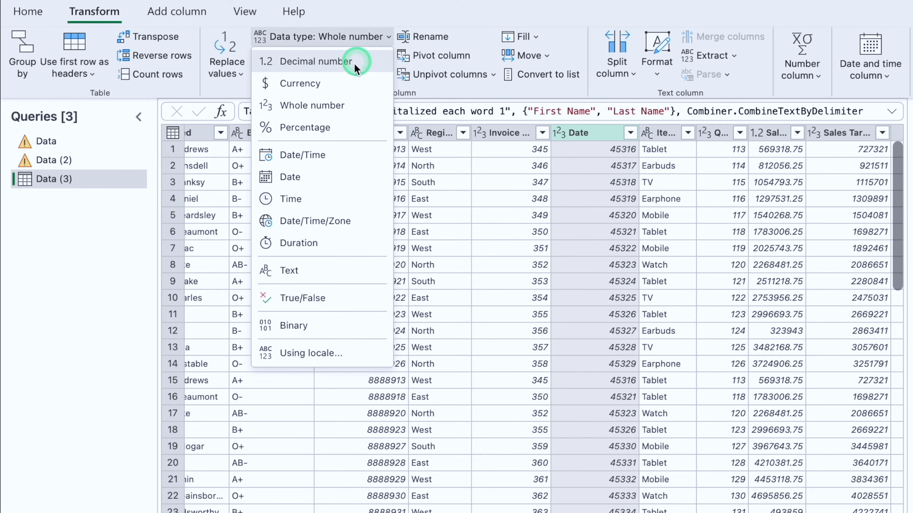
left_click(325, 177)
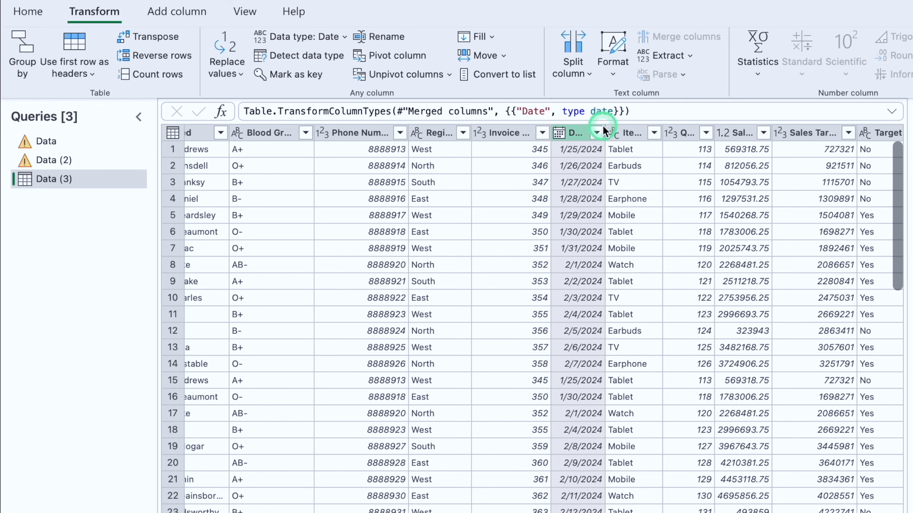
left_click_drag(604, 129, 626, 130)
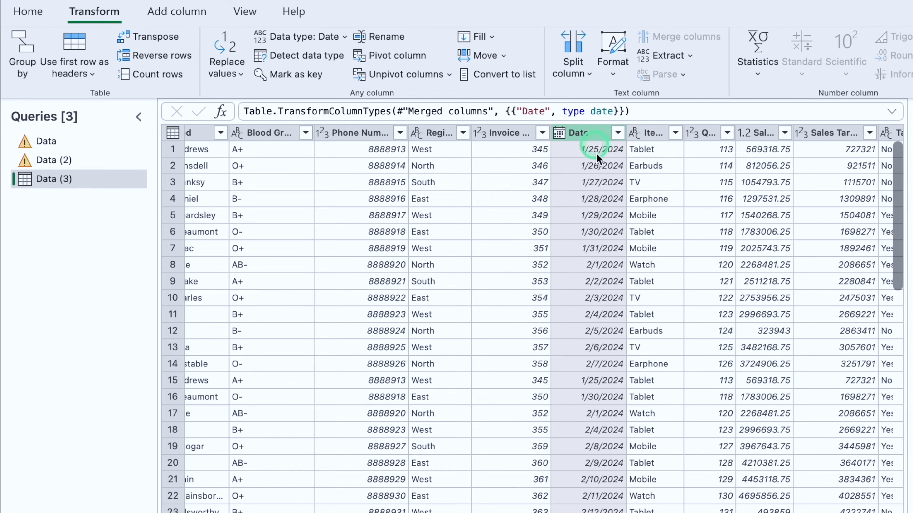
Step: Change the Sales column's data type to Whole number and widen the column to show its full header
scroll(600, 319, "right", 5)
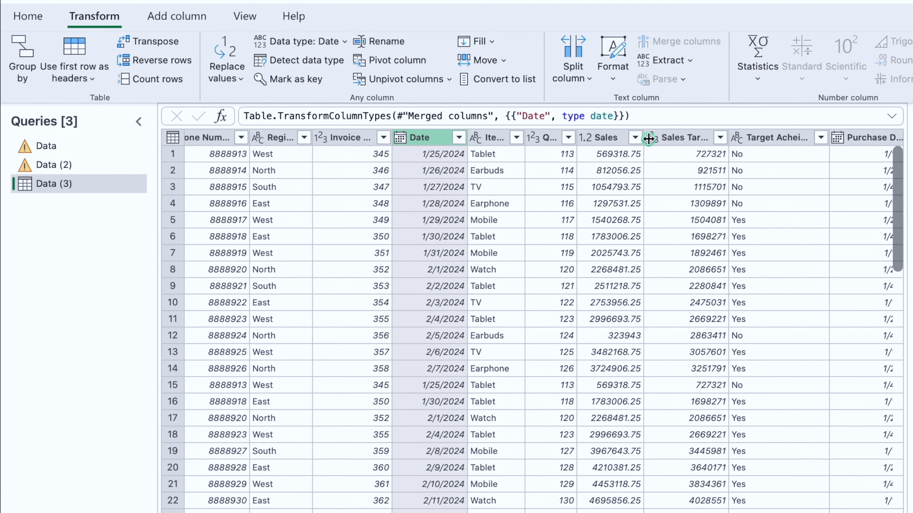
left_click_drag(648, 139, 655, 140)
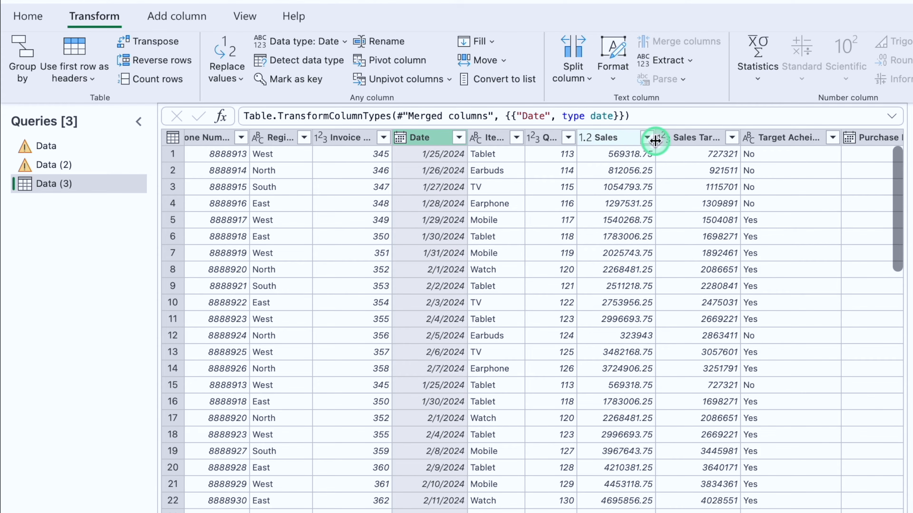
left_click(617, 137)
left_click(79, 20)
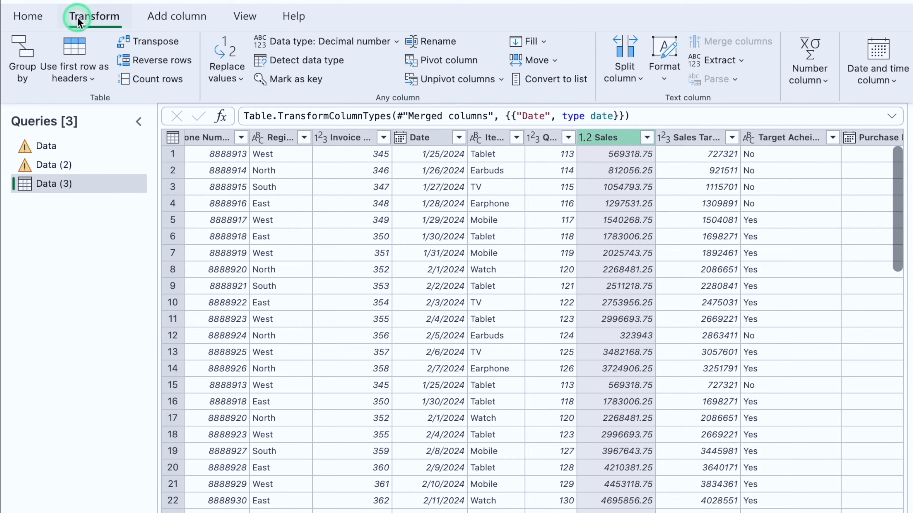
left_click(337, 42)
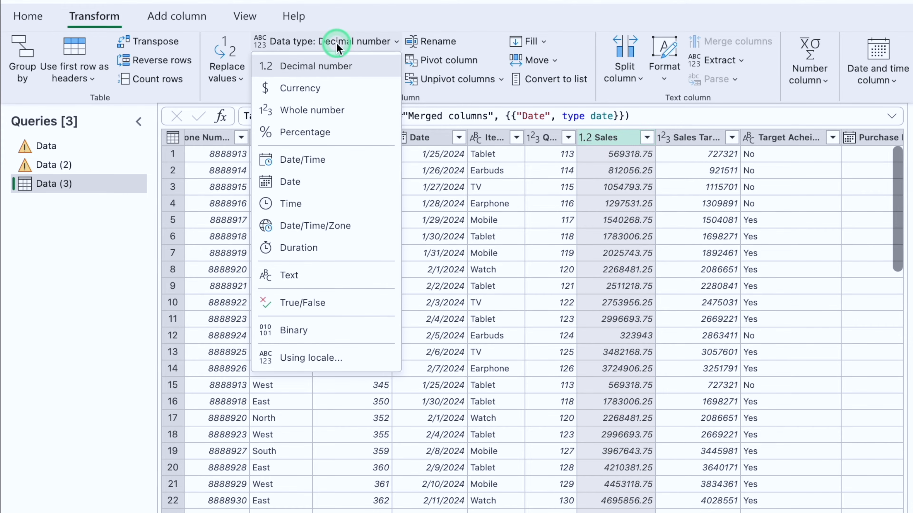
left_click(339, 109)
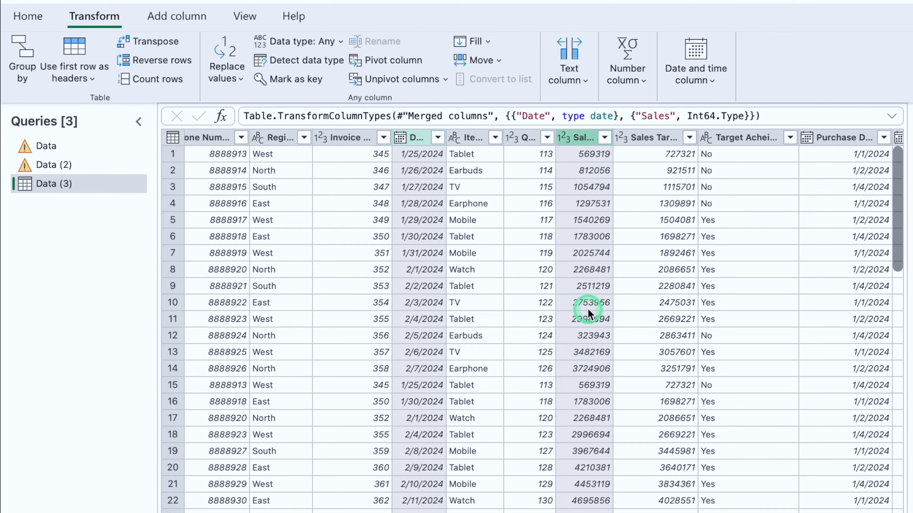
scroll(587, 308, "right", 5)
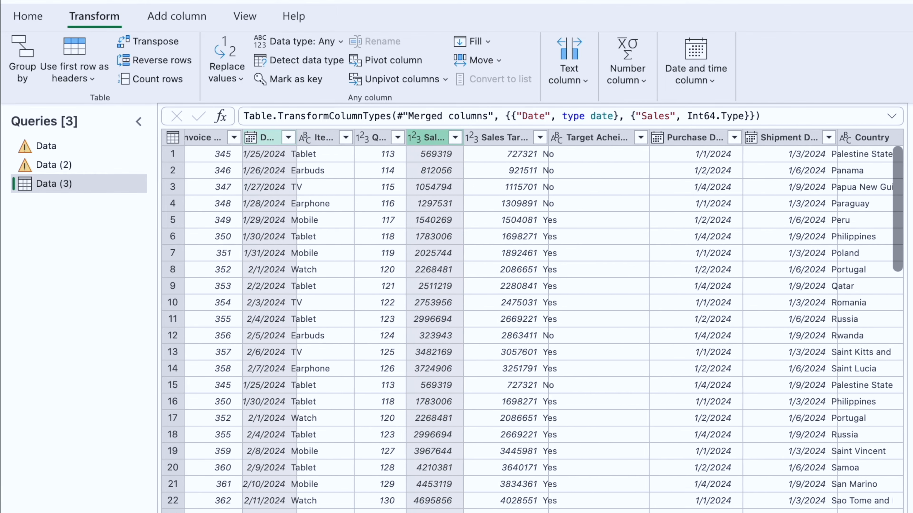
left_click_drag(411, 137, 431, 134)
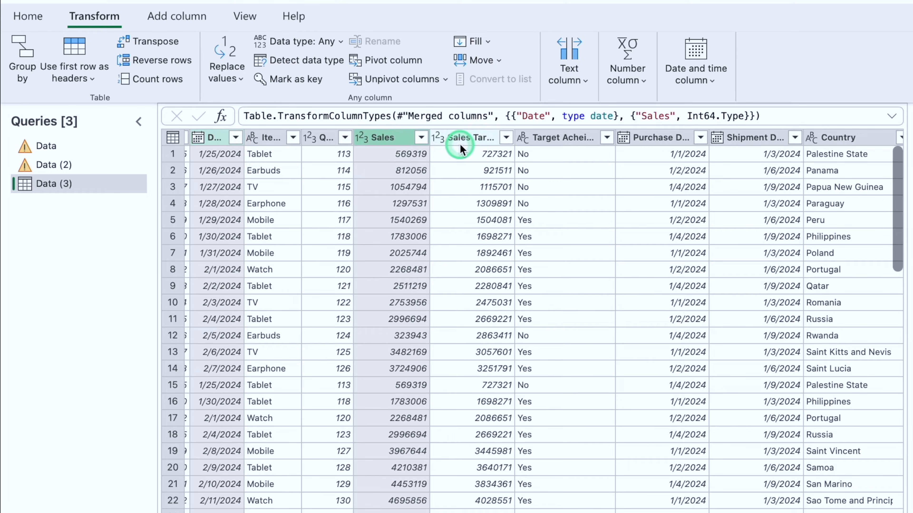
Step: Add a new column that subtracts Sales Target from Sales
left_click(388, 138)
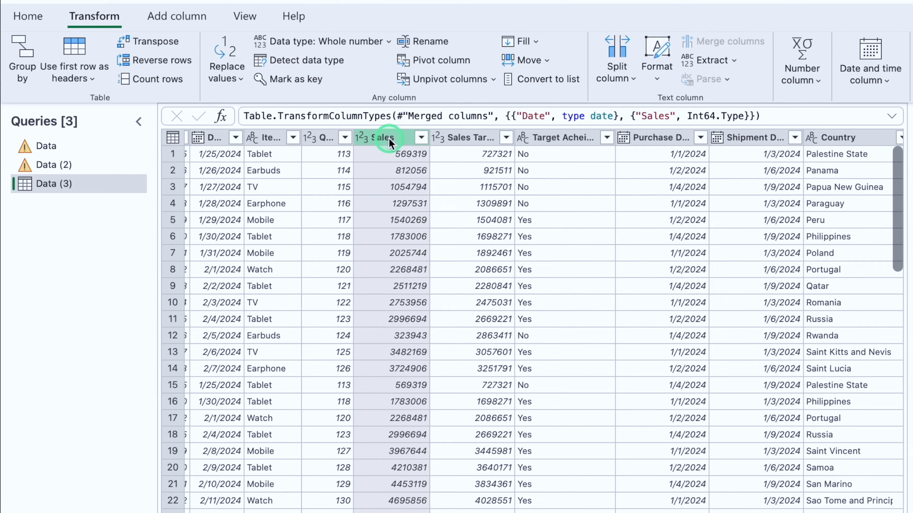
left_click(473, 140, "ctrl")
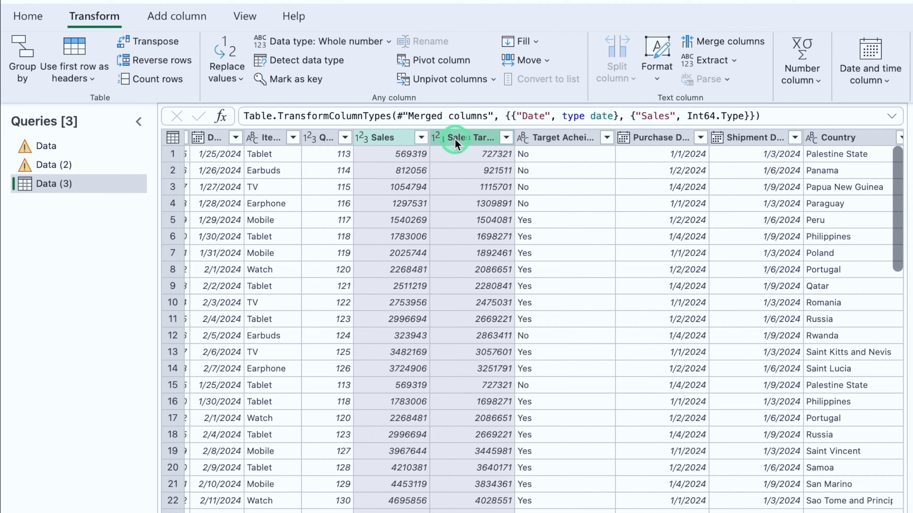
left_click(173, 21)
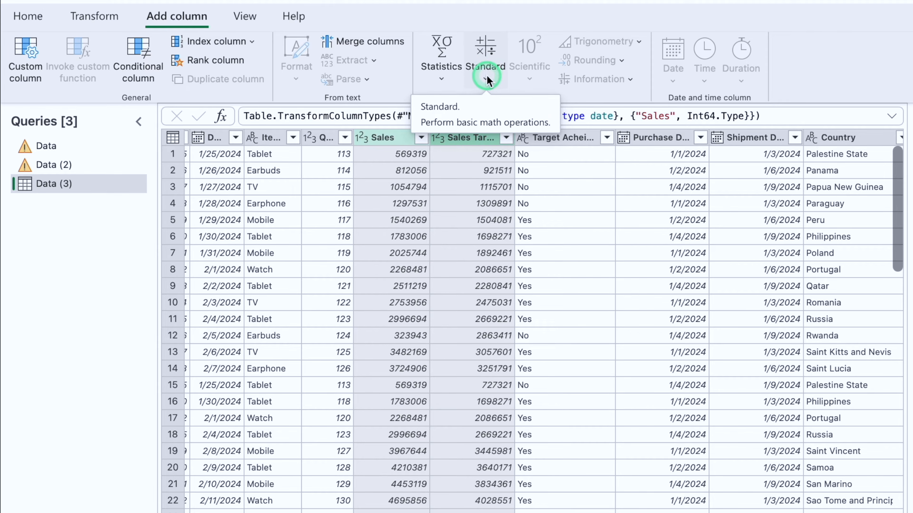
left_click(487, 75)
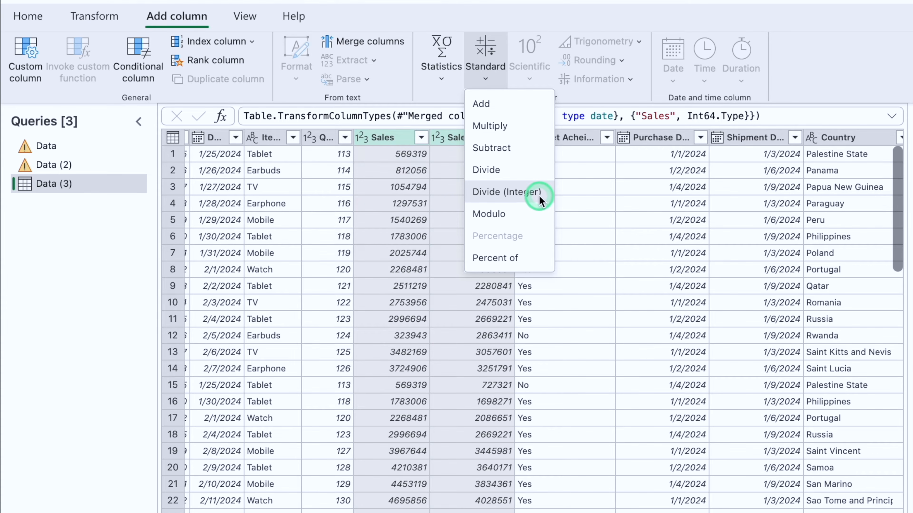
left_click(525, 148)
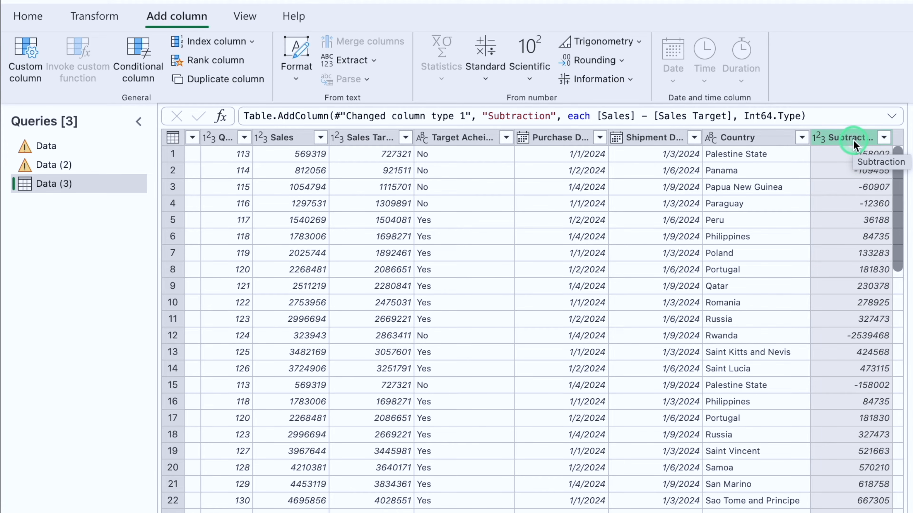
Step: Move the new subtraction column directly after Sales Target and rename it "Sales Vs Sales Target"
left_click_drag(853, 144, 465, 137)
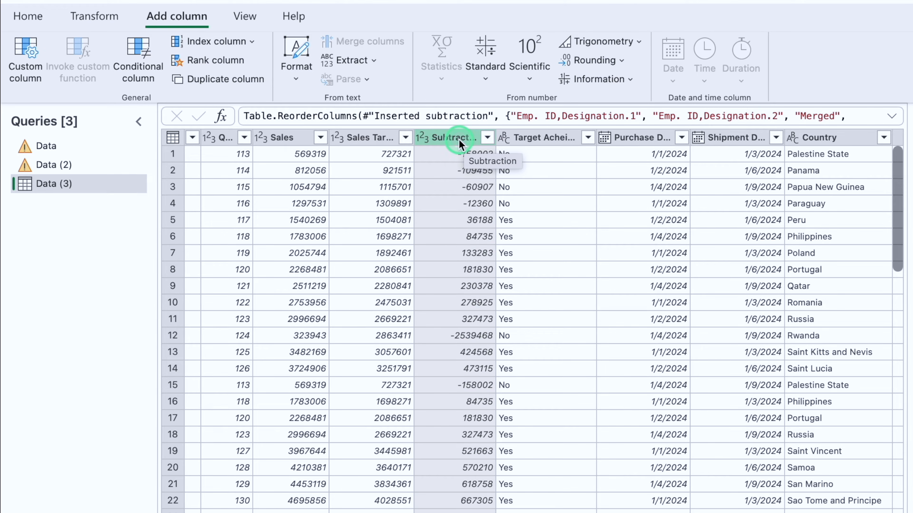
double_click(459, 139)
type("Sales Vs")
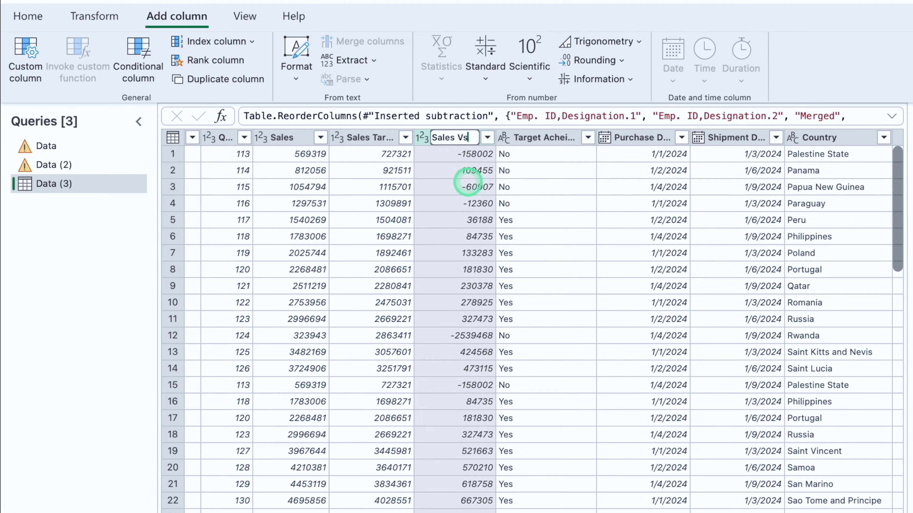
type(" Sales Target")
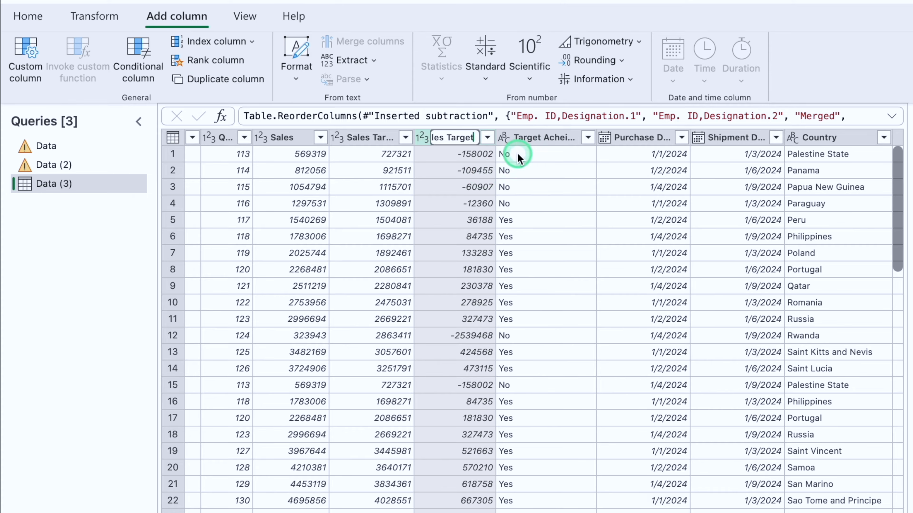
key("Return")
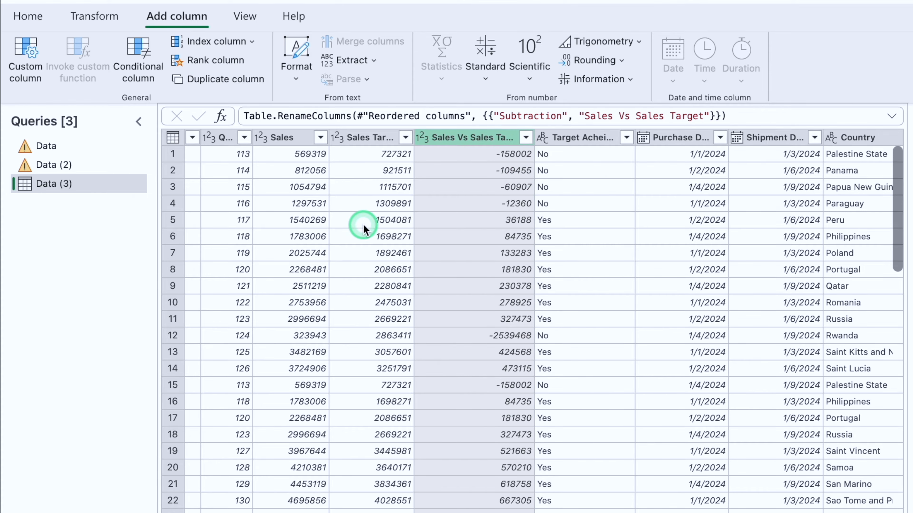
Step: Change the data type of the Sales, Sales Target and Sales Vs Sales Target columns to Currency
left_click(283, 140)
left_click(381, 139)
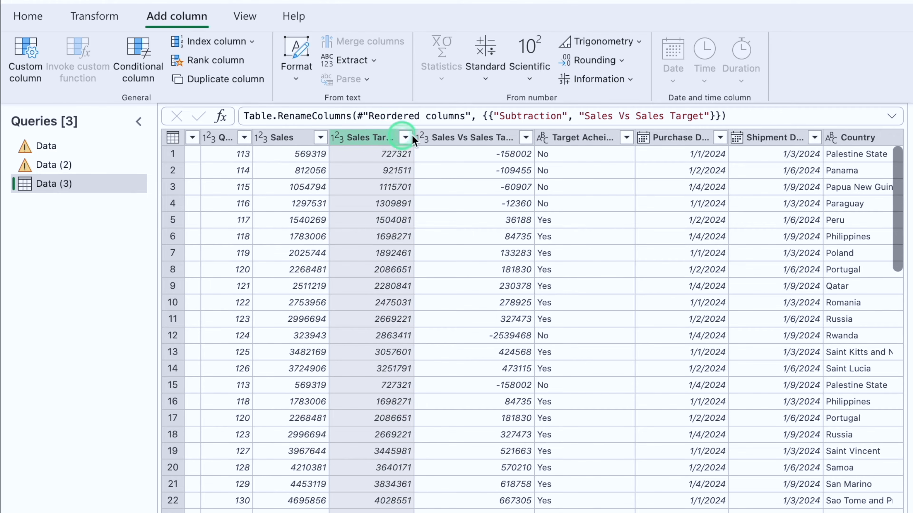
left_click(454, 140)
left_click(312, 140)
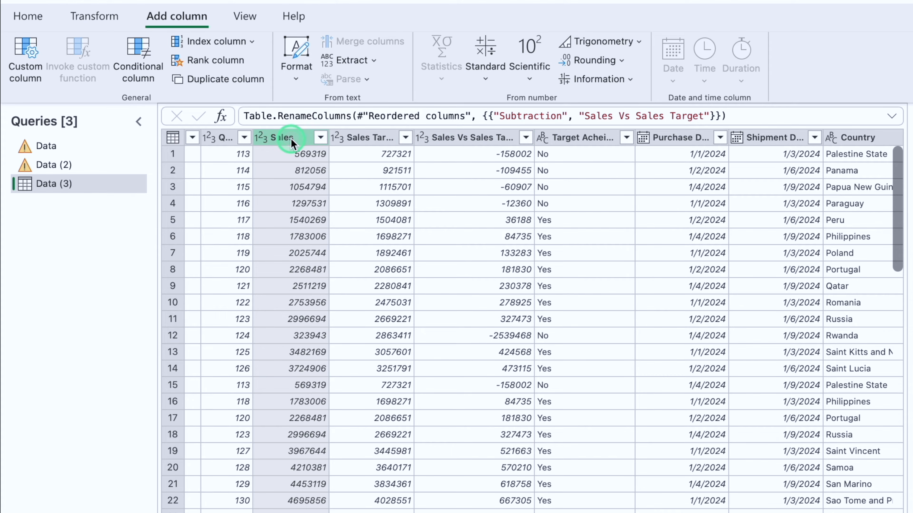
left_click(362, 137, "ctrl")
left_click(460, 137, "ctrl")
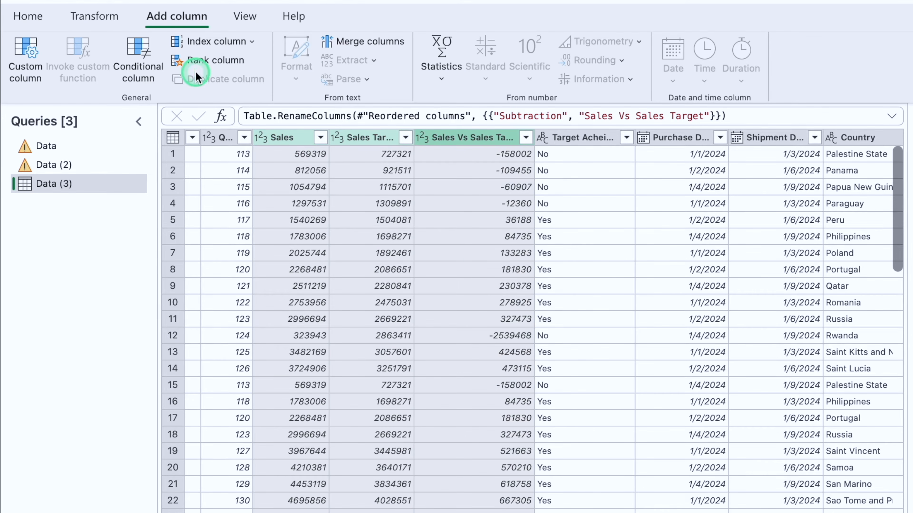
left_click(96, 15)
left_click(389, 41)
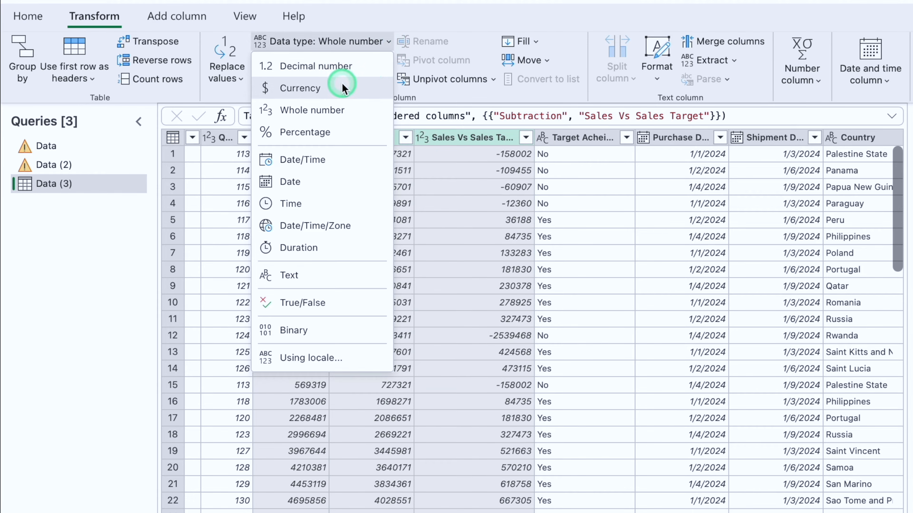
left_click(342, 88)
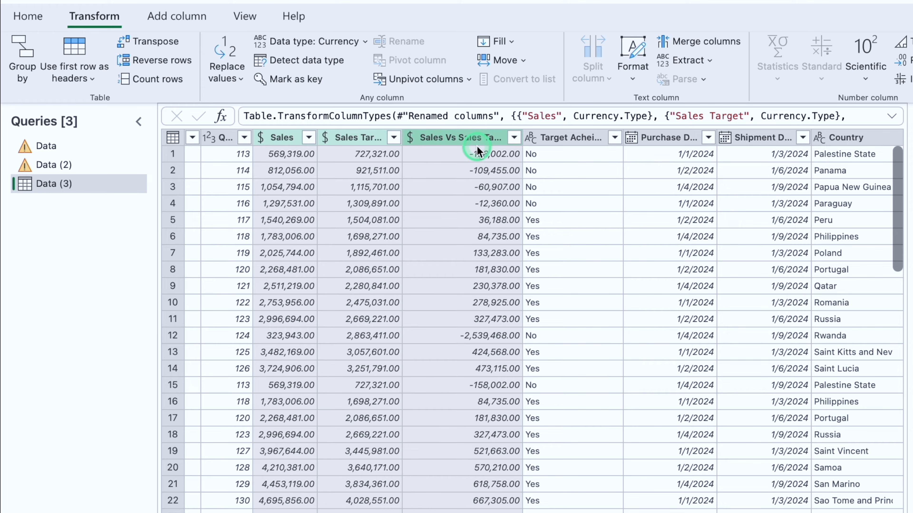
Step: Remove the Country column, and bring it back by deleting that removal from the applied steps
scroll(833, 367, "right", 2)
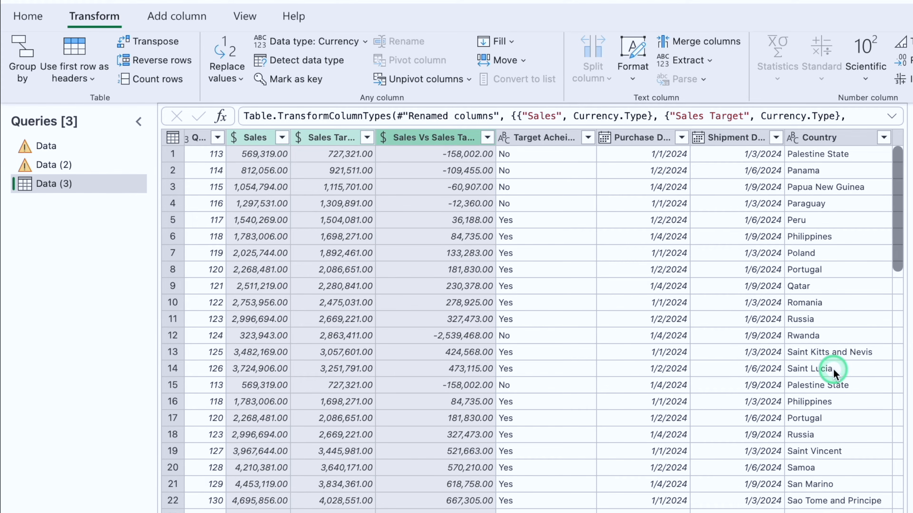
left_click(831, 141)
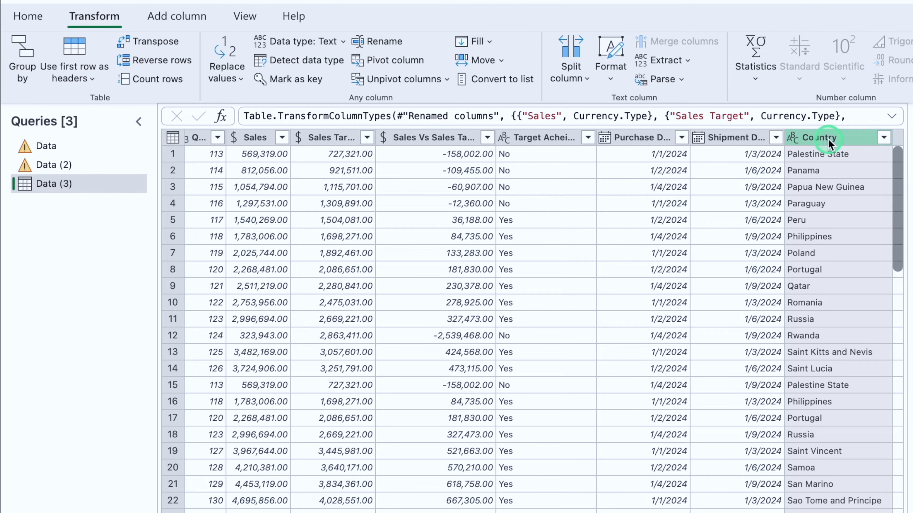
right_click(828, 138)
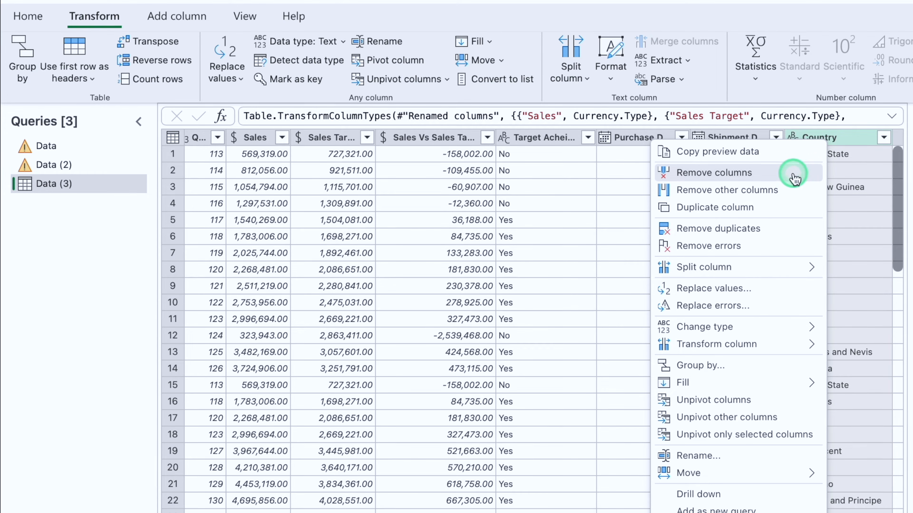
left_click(795, 179)
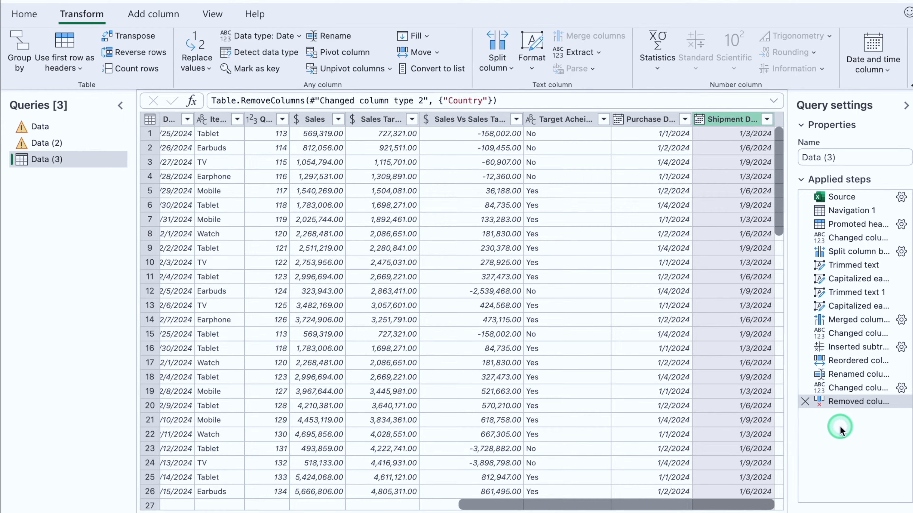
left_click(805, 402)
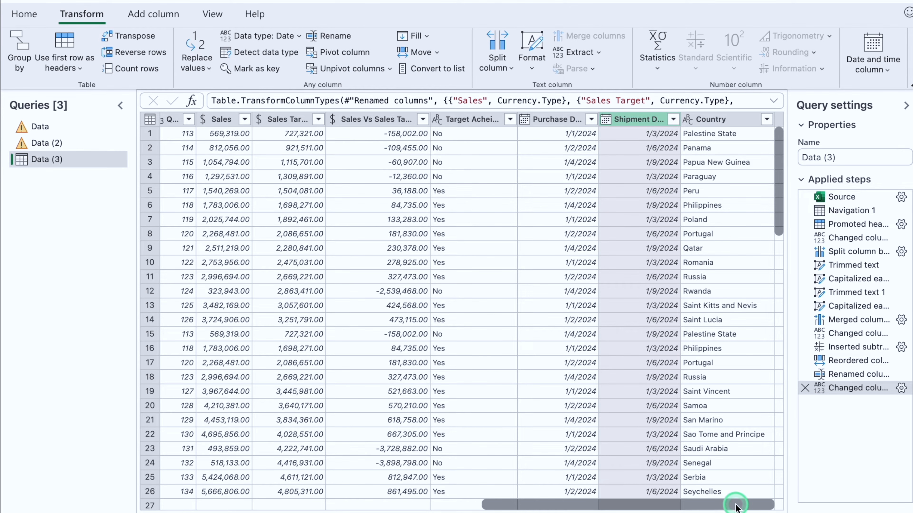
Step: Close and load the query into the workbook, and apply all borders to the entire loaded table
left_click(25, 13)
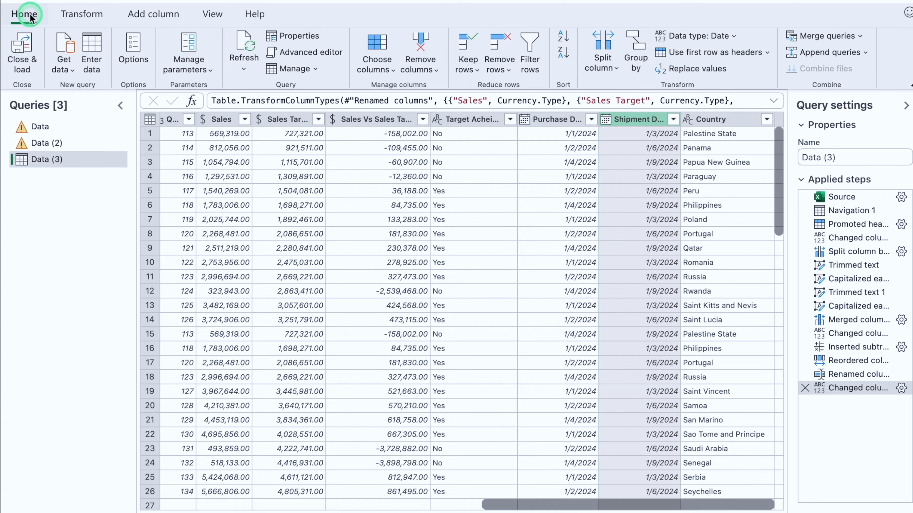
left_click(23, 54)
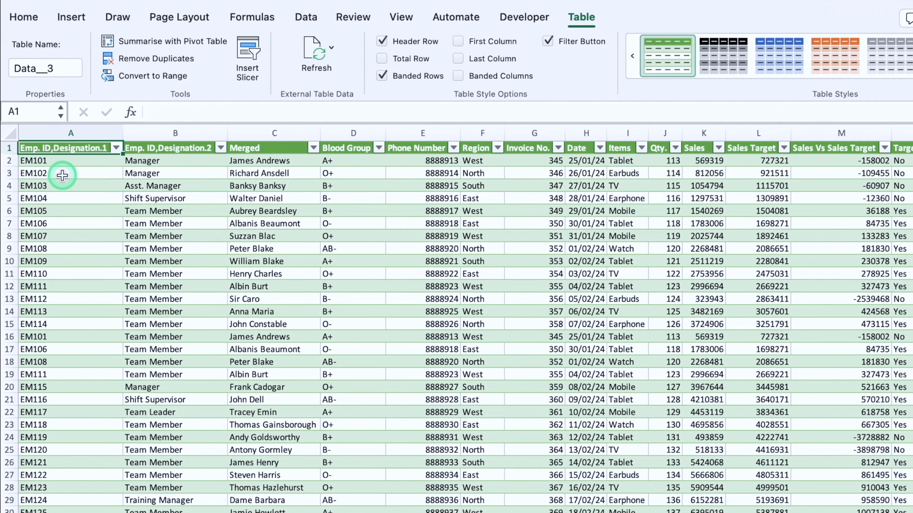
key("super+shift+Right")
key("super+shift+Down")
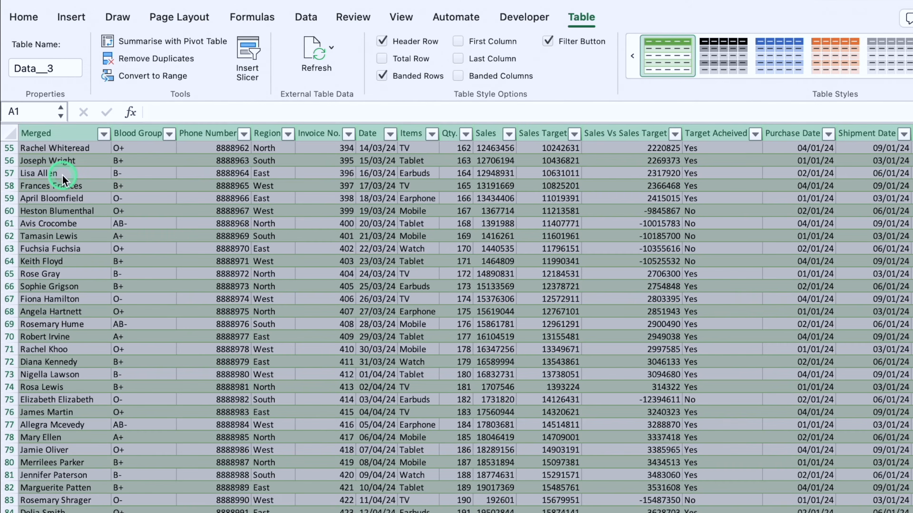
left_click(25, 15)
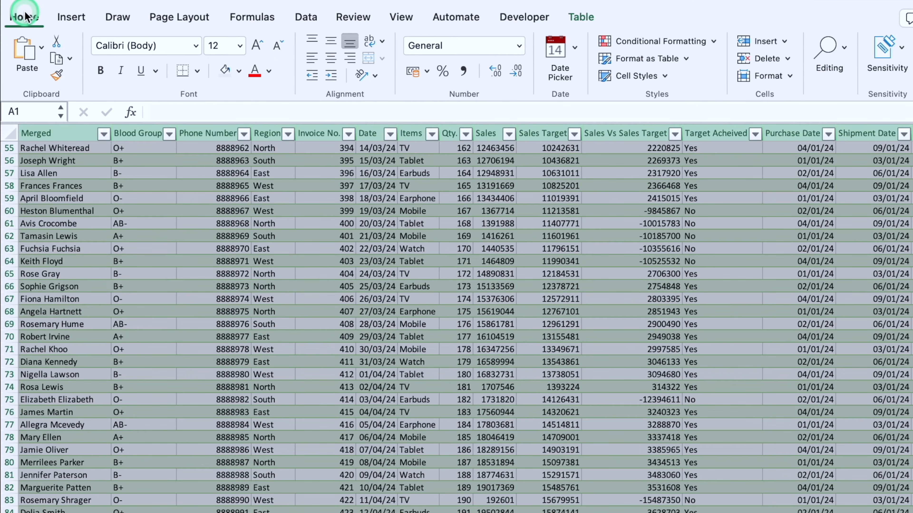
left_click(197, 72)
left_click(217, 216)
Step: Insert a blank column before column A and a blank row above the table's header row
left_click(50, 133)
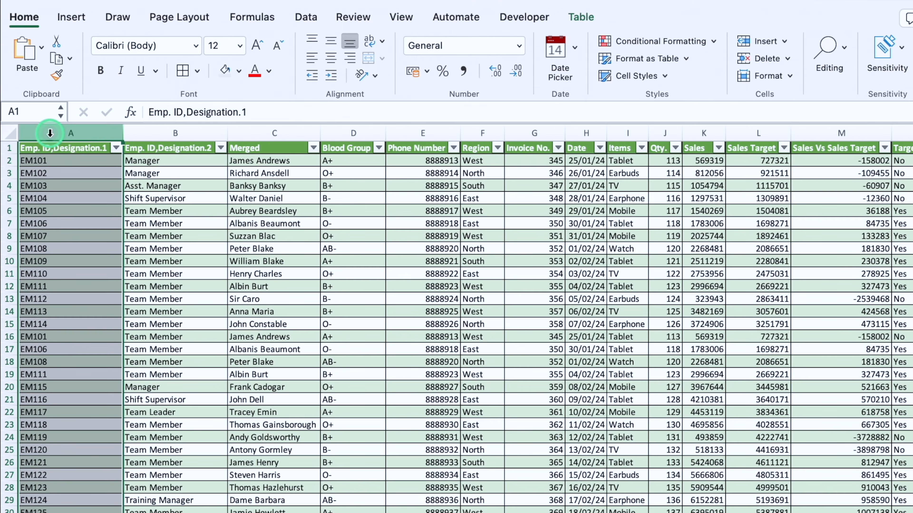
right_click(50, 133)
left_click(54, 218)
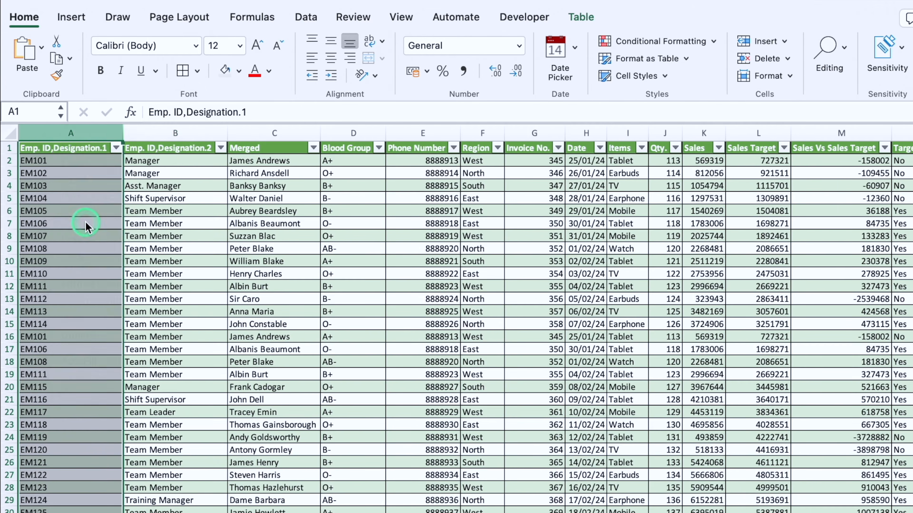
right_click(10, 148)
left_click(48, 237)
Step: Narrow the blank column A to a slim margin and hide the worksheet gridlines
left_click_drag(69, 133, 35, 134)
left_click(401, 17)
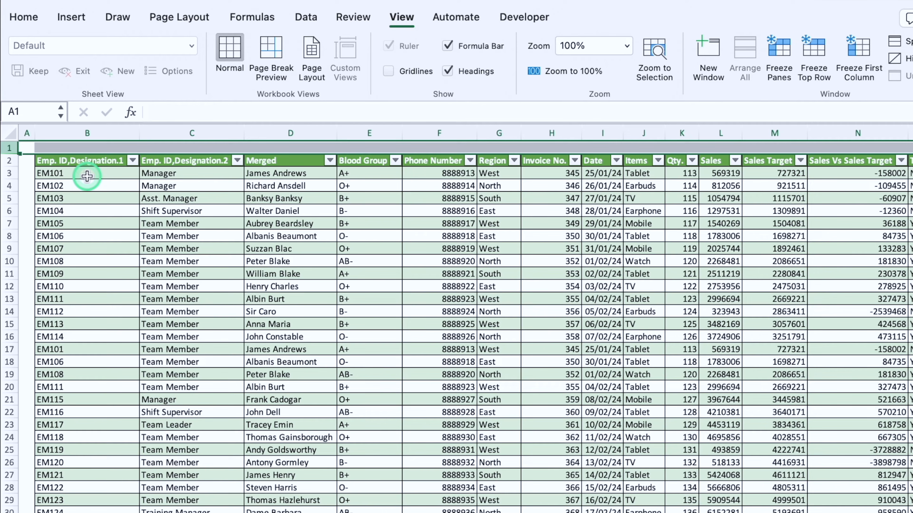
Step: Rename the "Emp. ID,Designation.1" header in B2 to "Emp. ID"
left_click(104, 161)
left_click_drag(247, 112, 187, 112)
key("BackSpace")
key("Return")
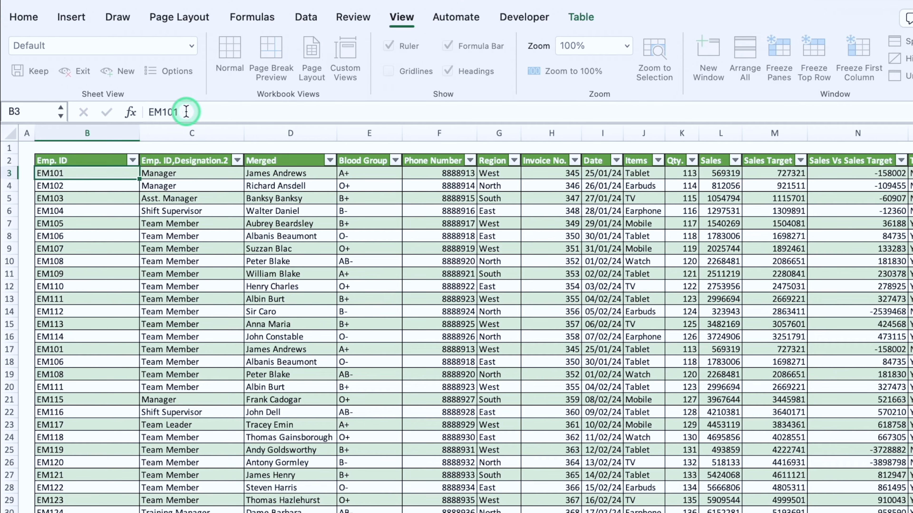
Step: Rename the "Emp. ID,Designation.2" header in C2 to "Designation"
left_click(195, 156)
left_click(192, 156)
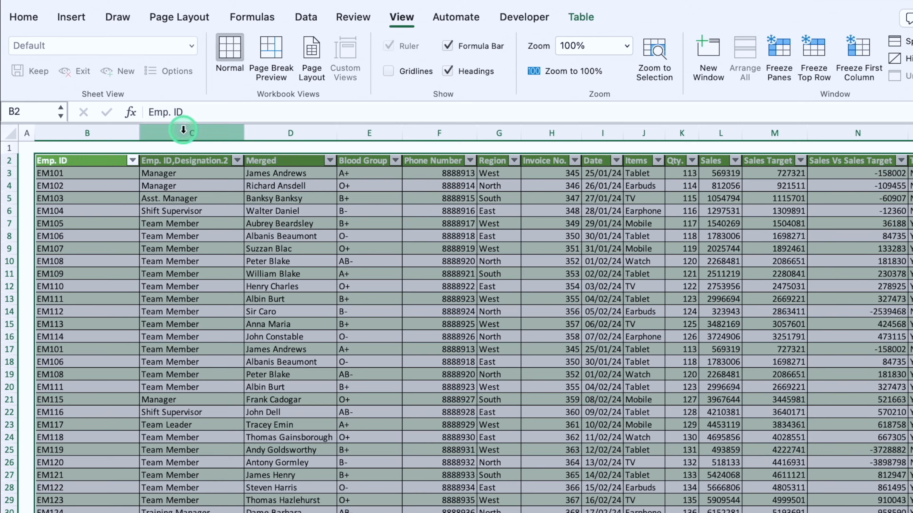
left_click(193, 160)
left_click_drag(186, 115, 149, 113)
key("BackSpace")
left_click(232, 114)
key("BackSpace")
key("BackSpace")
Step: Rename the "Merged" header in D2 to "Names"
left_click(287, 160)
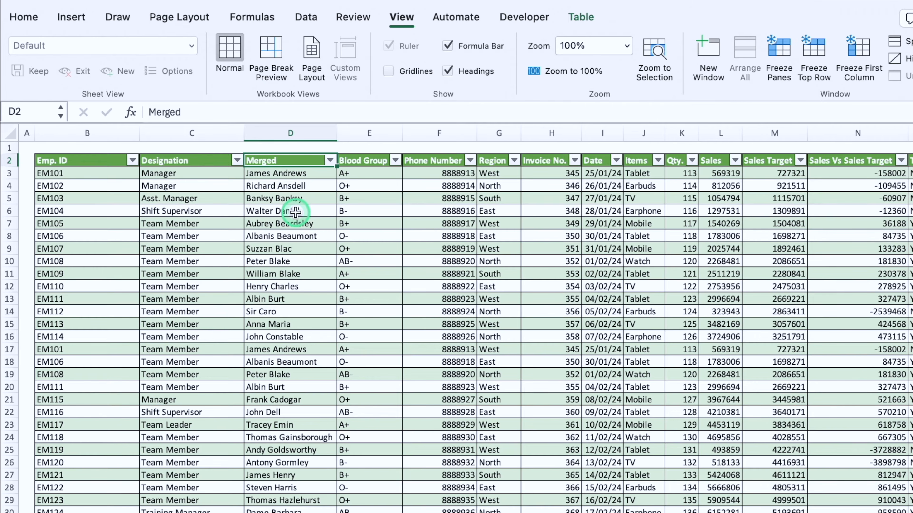
left_click_drag(186, 112, 140, 110)
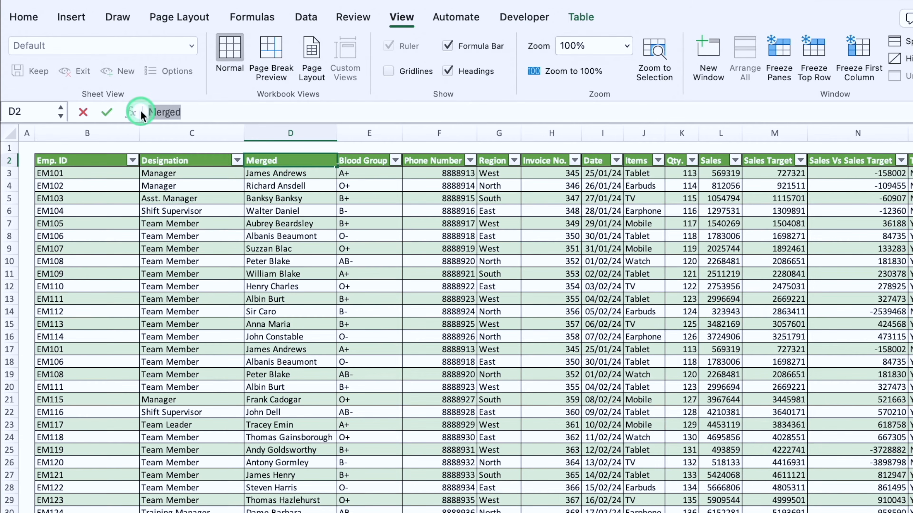
key("BackSpace")
type("Names")
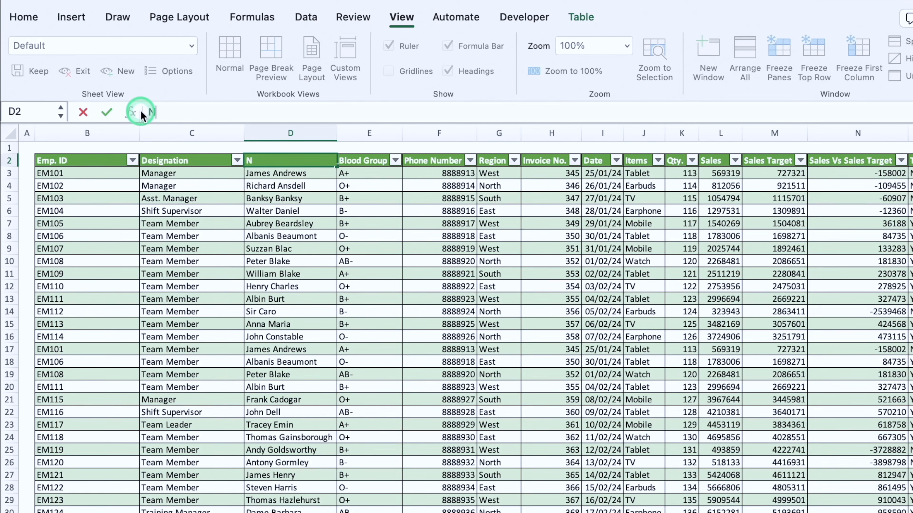
key("Return")
Step: Increase the height of header row 2 and vertically middle-align all cells in the sheet
left_click_drag(9, 167, 9, 183)
left_click(12, 133)
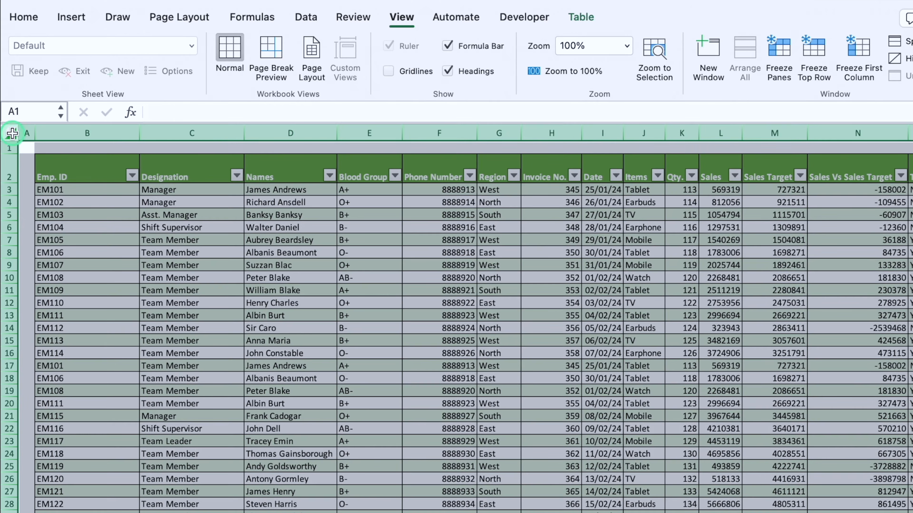
left_click(29, 17)
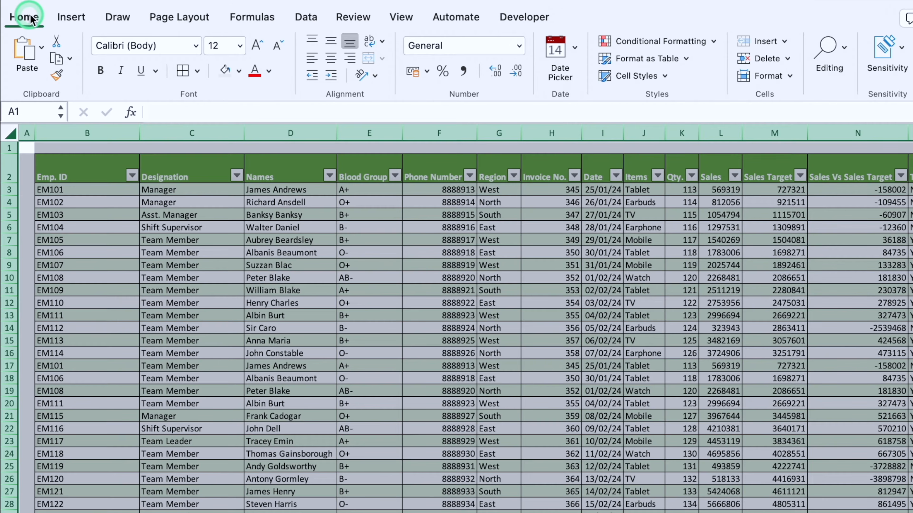
left_click(332, 42)
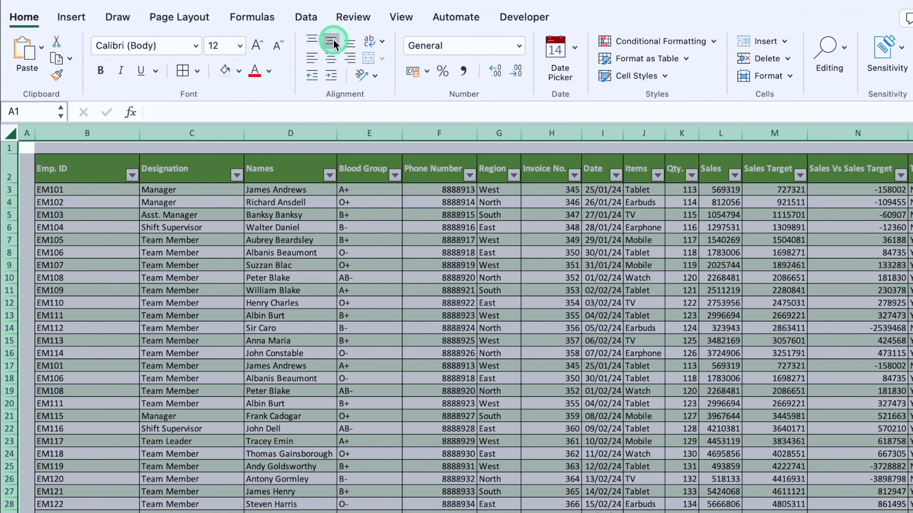
left_click(318, 228)
Step: Change the table's style to the one with a blue header and banded rows
left_click(290, 193)
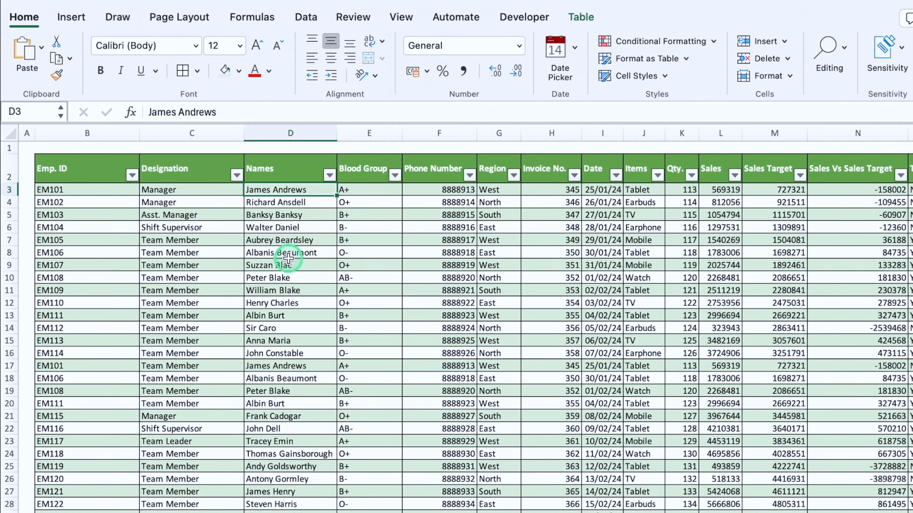
left_click(581, 17)
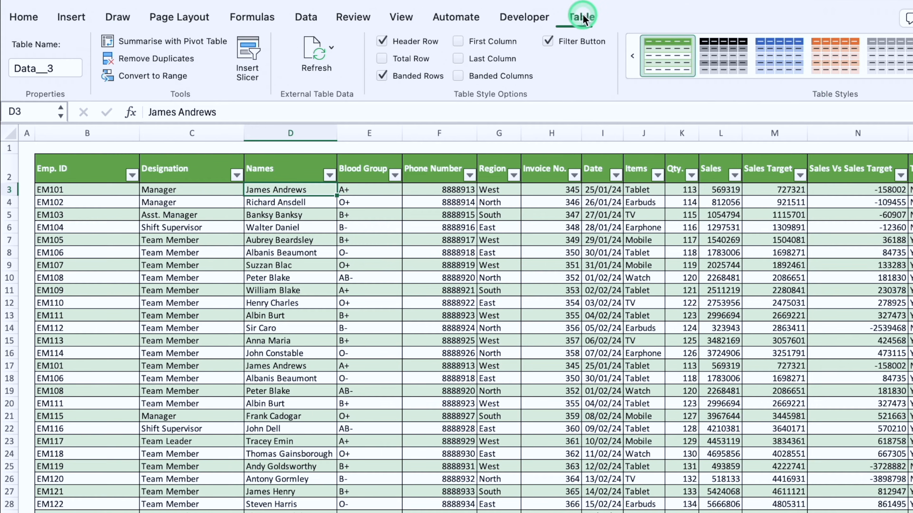
left_click(832, 85)
left_click(710, 431)
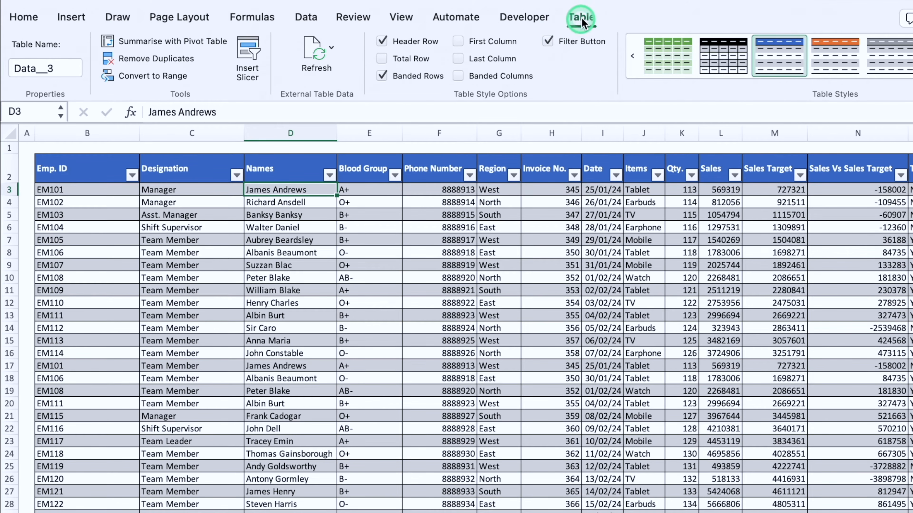
Step: Turn off the table's filter buttons and center the header row text horizontally
left_click(548, 41)
left_click(2, 167)
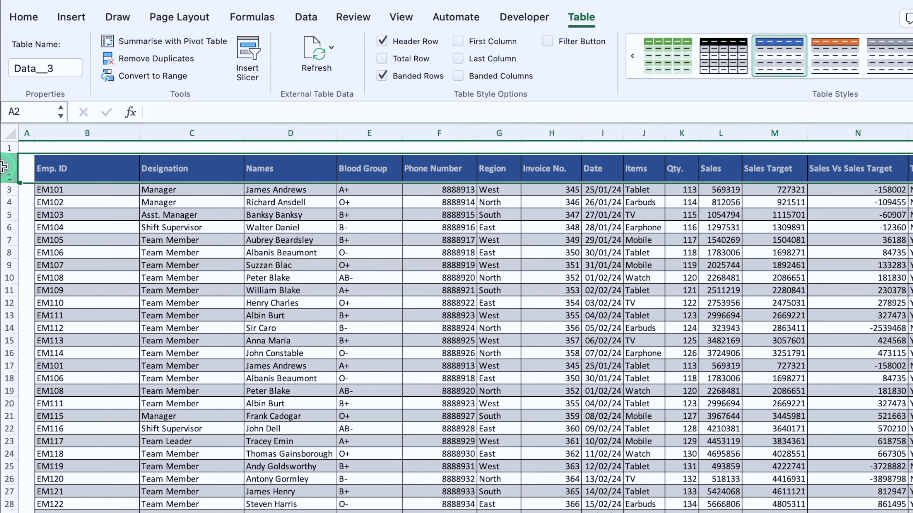
left_click(329, 59)
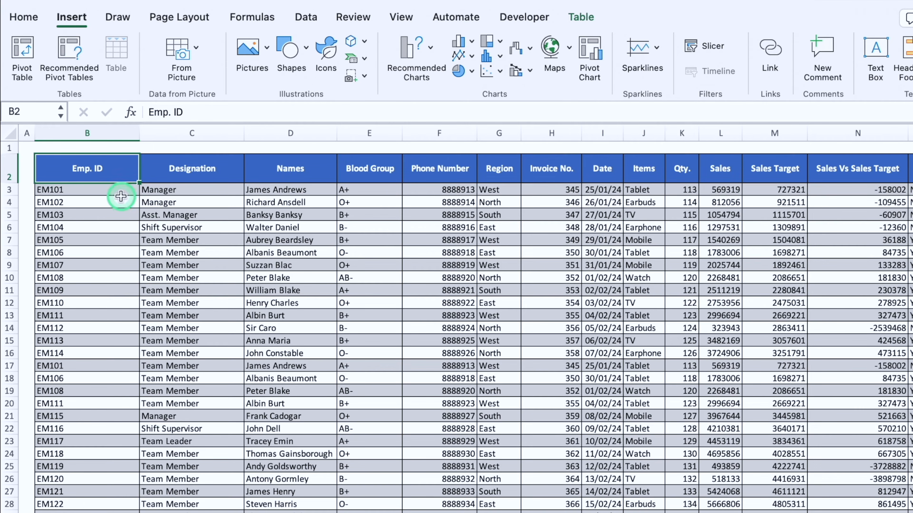
Step: Select all of the table's data rows and create a Pivot Table from Data__3 in a new worksheet
left_click(115, 190)
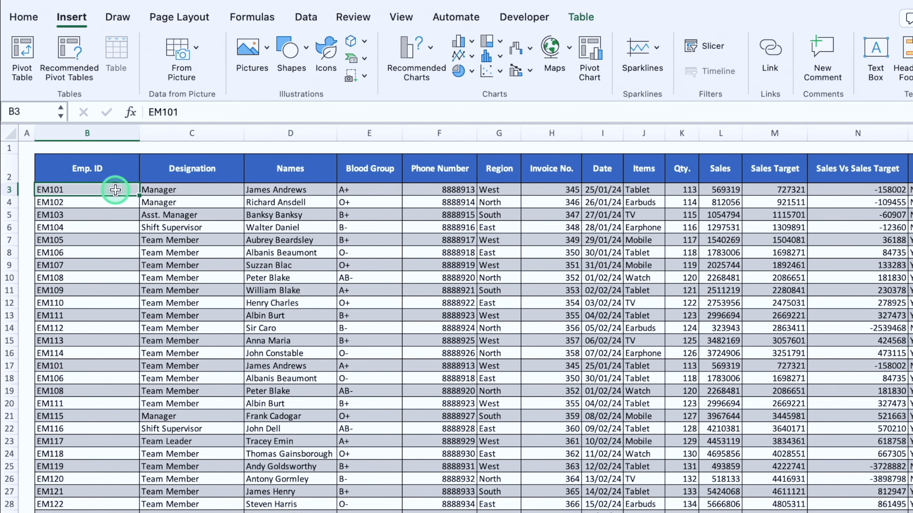
key("ctrl+shift+Right")
key("ctrl+shift+Down")
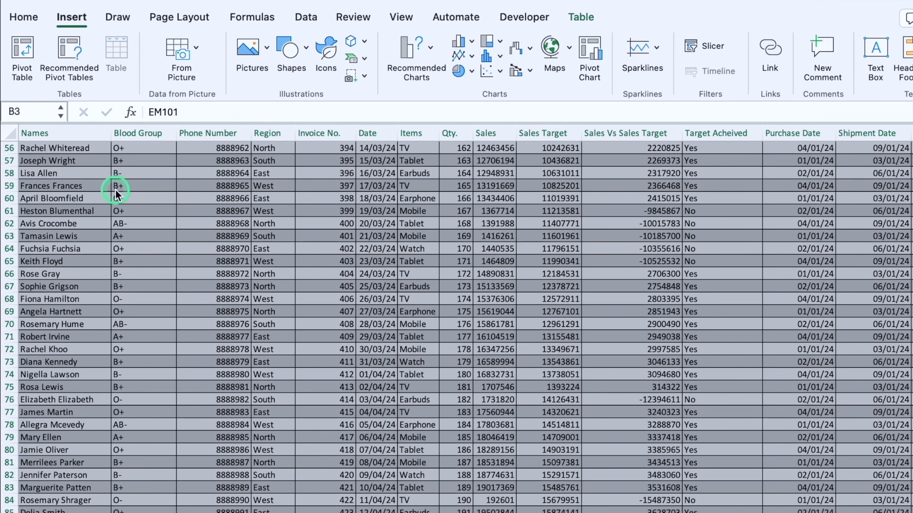
left_click(24, 55)
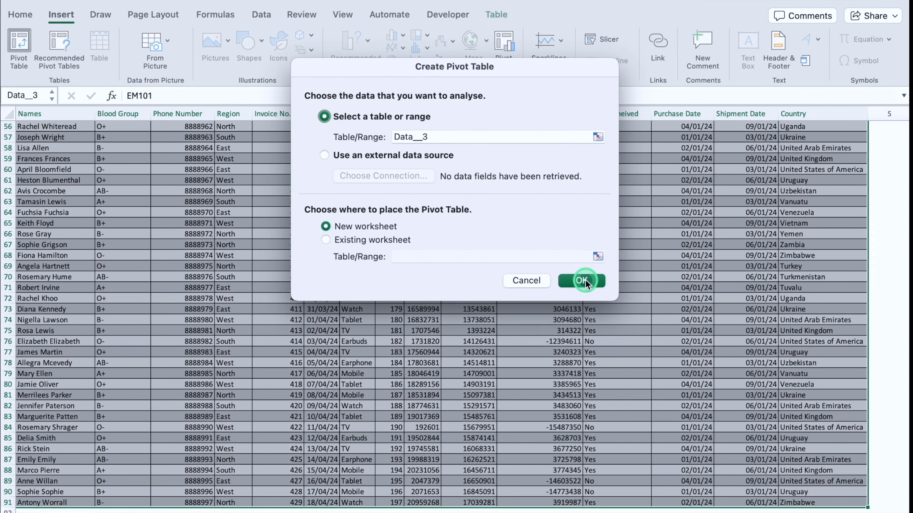
left_click(680, 328)
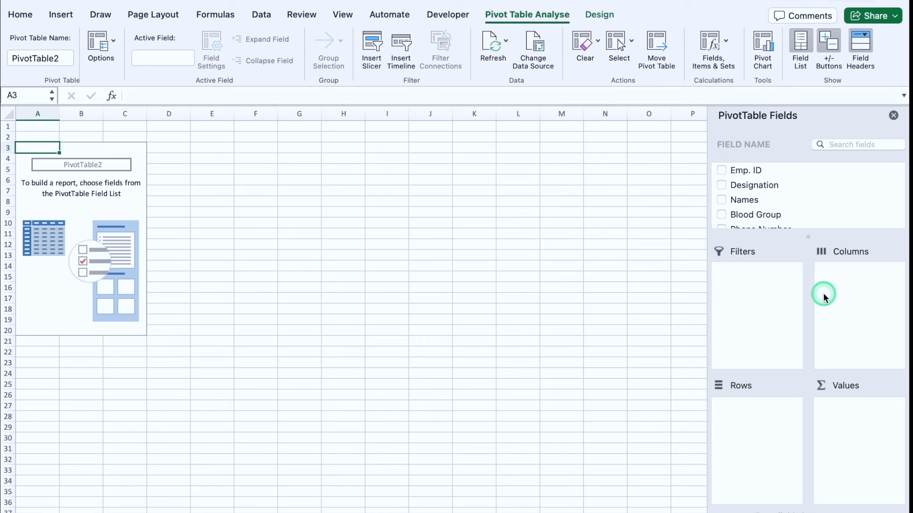
Step: Add the Items field to the Pivot Table's Rows area
left_click(795, 209)
key("Down")
key("Down")
key("Down")
key("Down")
key("Down")
key("Down")
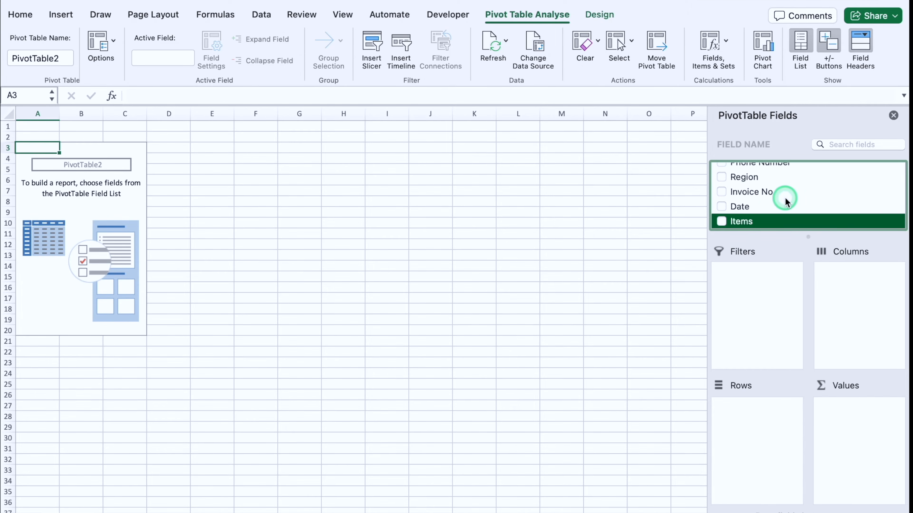
left_click(743, 208)
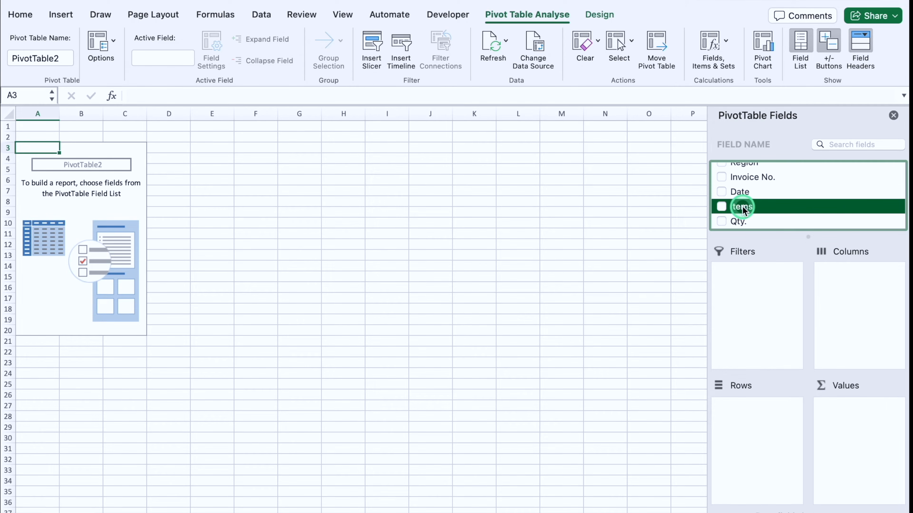
left_click_drag(742, 208, 755, 432)
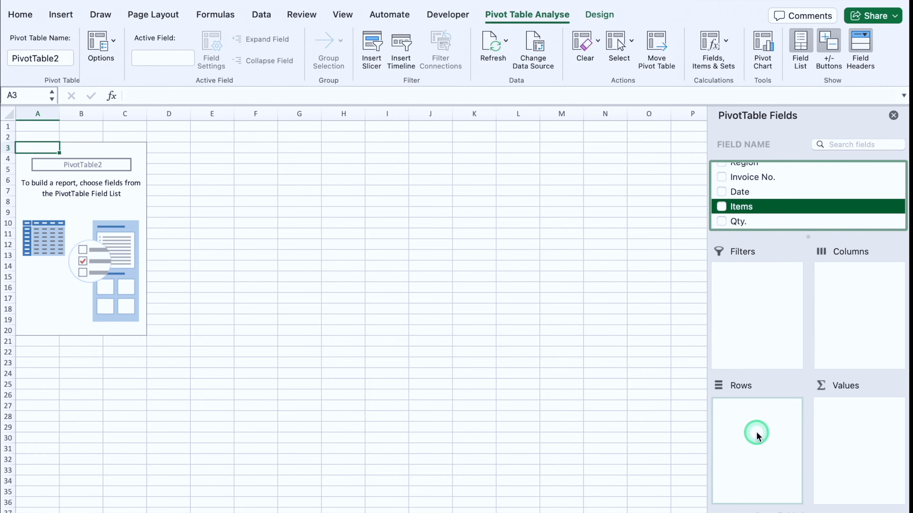
Step: Add the Sales, Sales Target and Sales Vs Sales Target fields to the Pivot Table's Values area
key("Down")
key("Down")
key("Down")
key("Down")
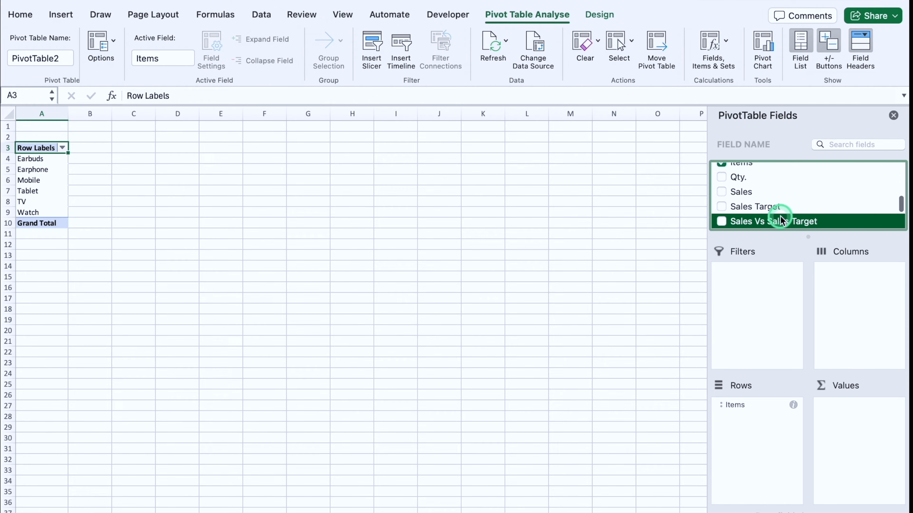
left_click_drag(757, 199, 850, 434)
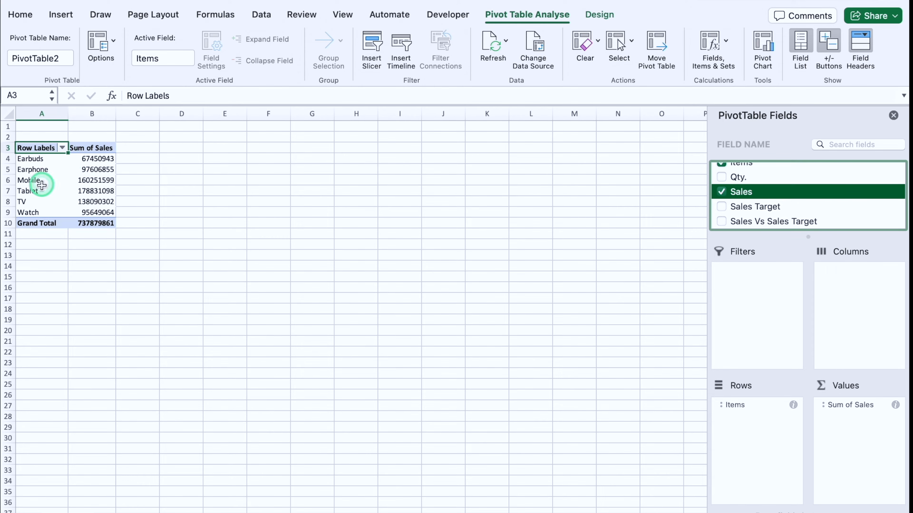
left_click(744, 207)
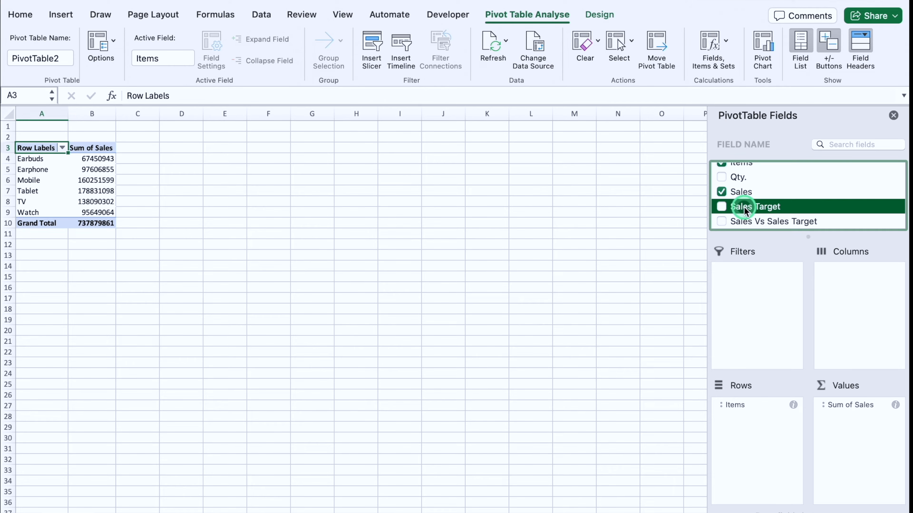
left_click_drag(744, 209, 856, 430)
left_click_drag(780, 223, 866, 445)
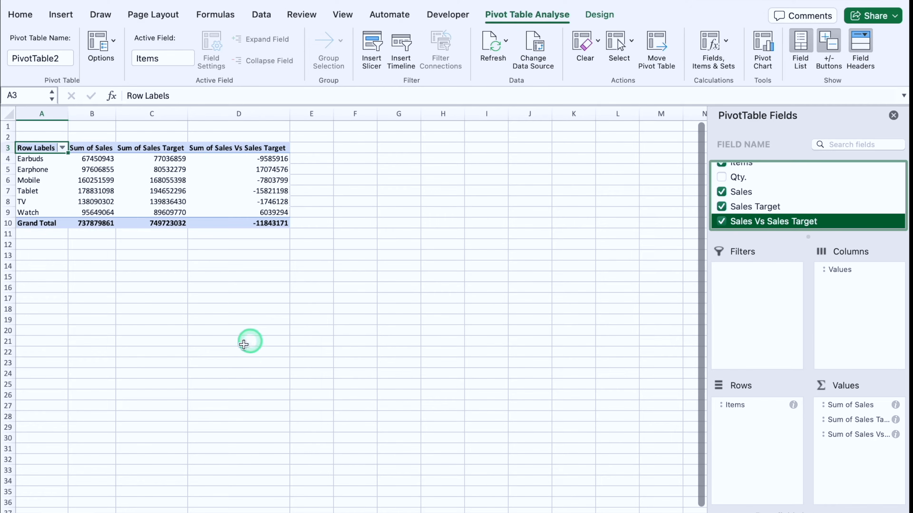
Step: Switch back to the worksheet containing the Data__3 employee table
left_click(115, 512)
left_click_drag(461, 507, 252, 506)
left_click_drag(906, 381, 899, 130)
Step: Insert slicers for the table's Items, Sales and Sales Target fields
left_click(61, 16)
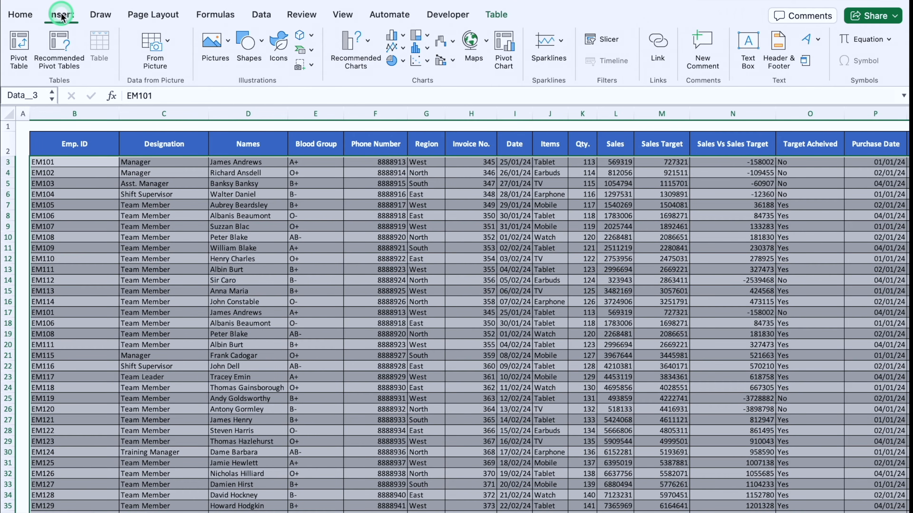
left_click(589, 41)
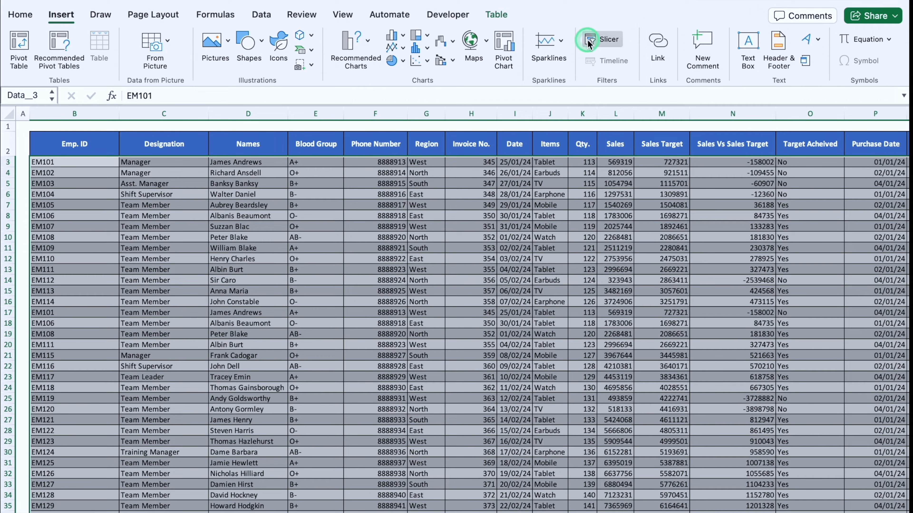
left_click(397, 150)
scroll(398, 151, "down", 5)
left_click(381, 174)
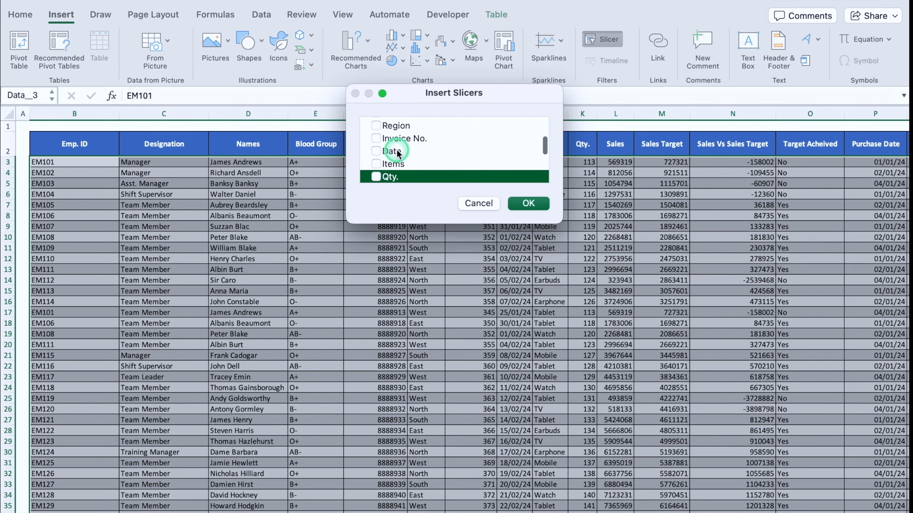
left_click(376, 164)
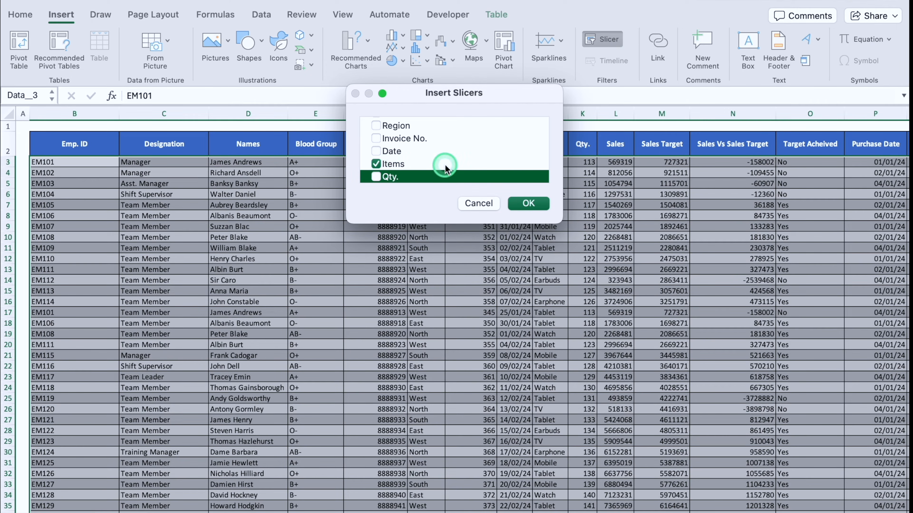
key("Down")
key("Down")
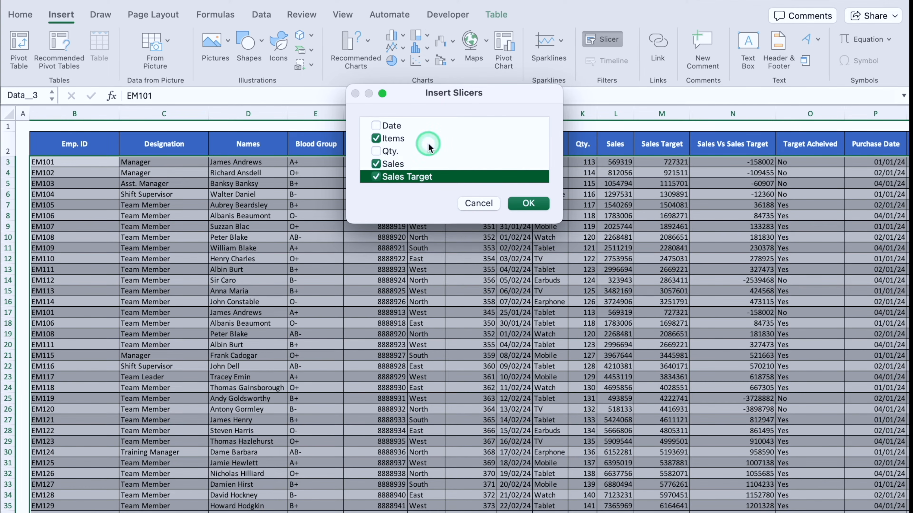
left_click(528, 203)
Step: Arrange the Items, Sales and Sales Target slicers side by side over the table
left_click_drag(431, 235, 316, 224)
left_click_drag(453, 262, 416, 224)
left_click(499, 287)
left_click_drag(498, 288, 539, 227)
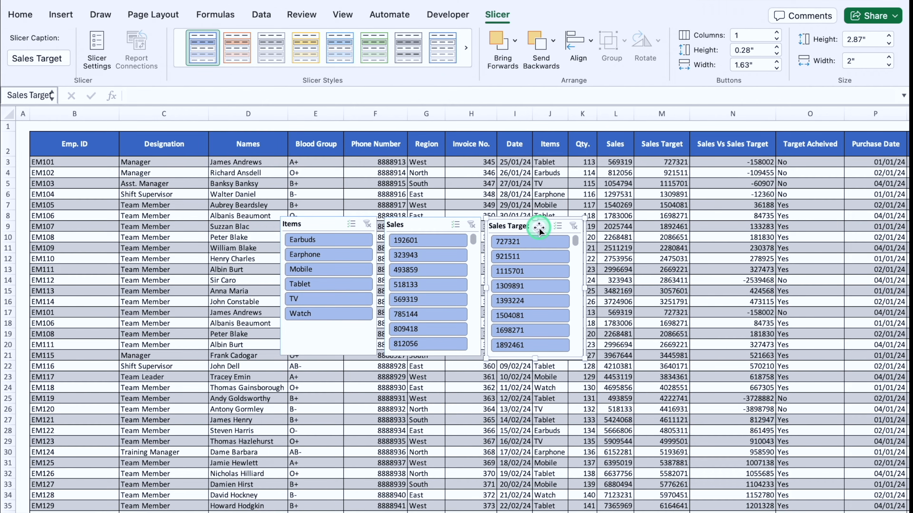
Step: Insert an additional slicer for the table's Region field
left_click(61, 14)
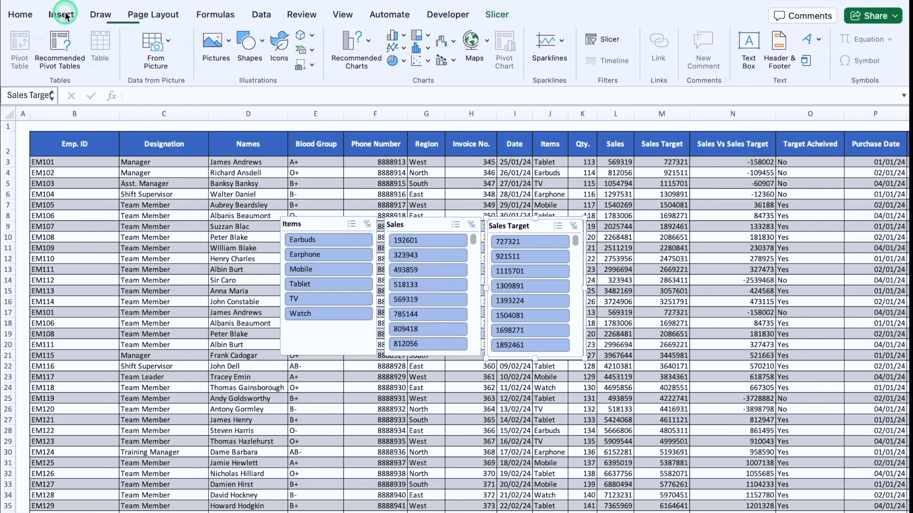
left_click(603, 40)
scroll(413, 162, "down", 2)
left_click(387, 151)
left_click(375, 151)
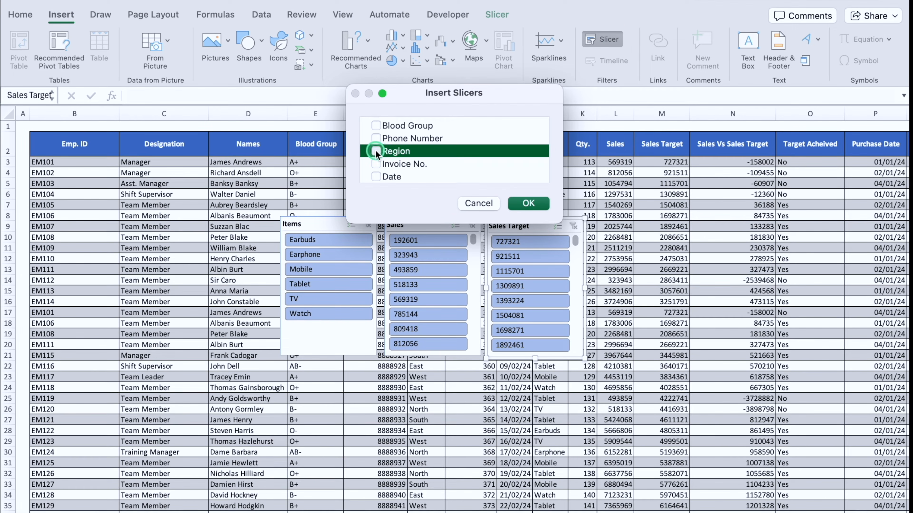
left_click(541, 206)
Step: Spread the four slicers across the table in the order Items, Sales, Sales Target, Region
left_click_drag(474, 261, 599, 246)
left_click_drag(326, 226, 199, 252)
left_click_drag(428, 225, 294, 250)
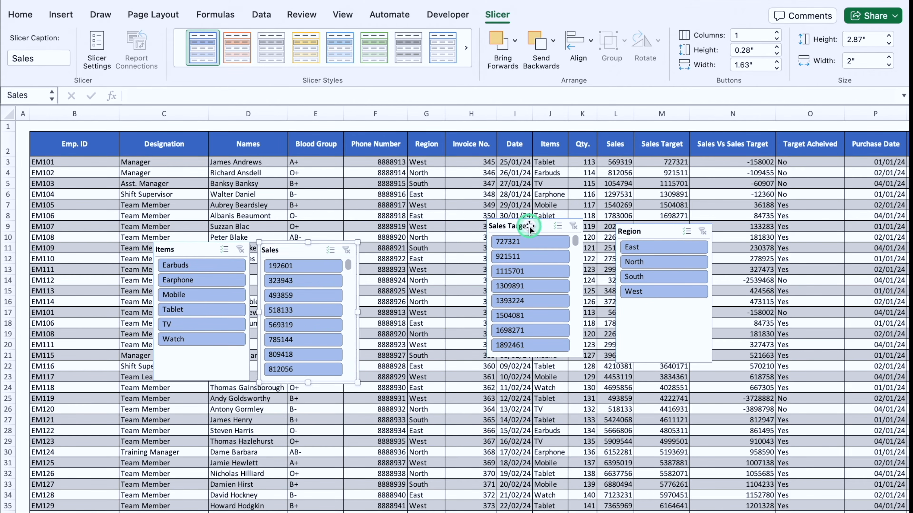
left_click_drag(532, 229, 420, 246)
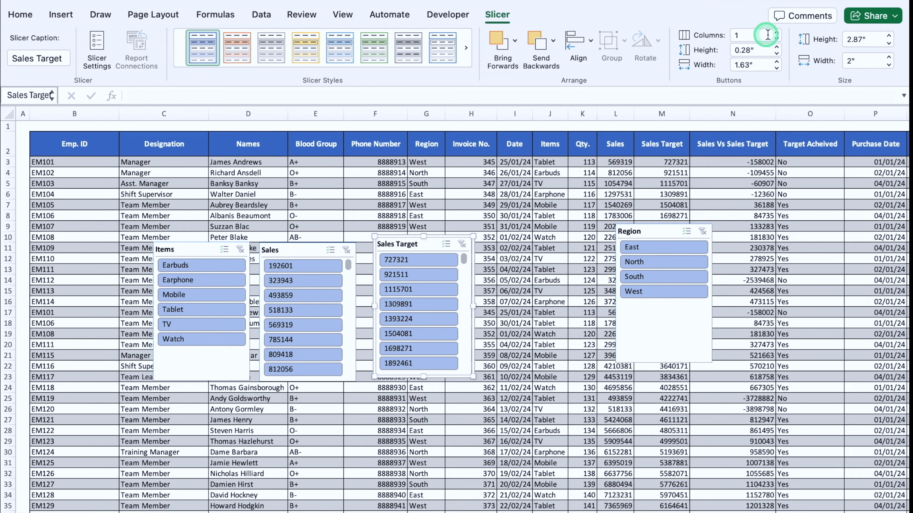
Step: Set the Sales Target slicer to 4 columns and widen it to about 4.01"
left_click(777, 33)
left_click(777, 33)
left_click(777, 33)
left_click_drag(473, 307, 570, 307)
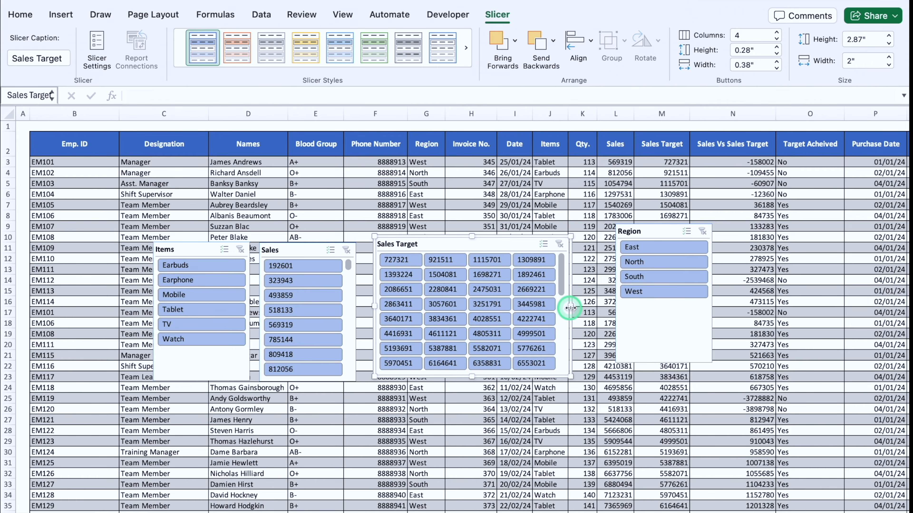
Step: Widen the Sales slicer to about 3.89" with 4 columns, and move the Region and Sales Target slicers aside to avoid overlap
left_click(286, 247)
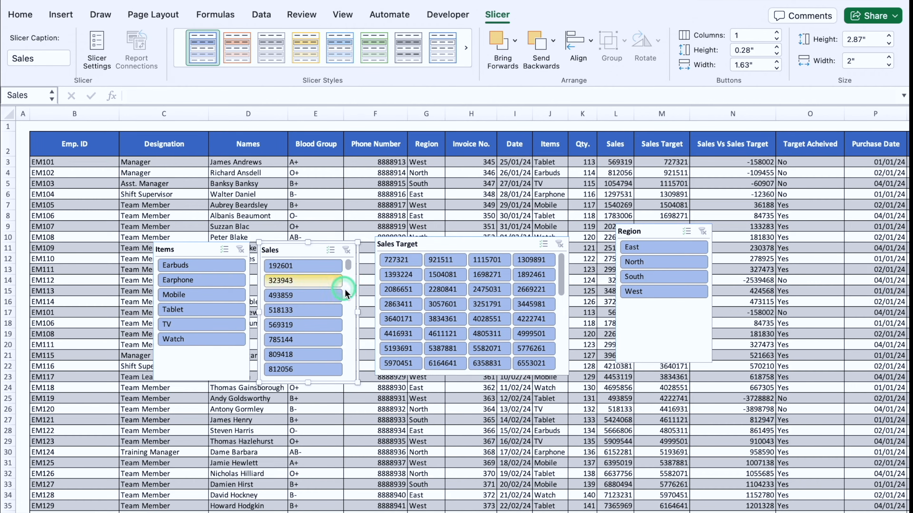
left_click_drag(357, 310, 448, 311)
left_click(776, 32)
left_click(776, 33)
left_click(776, 32)
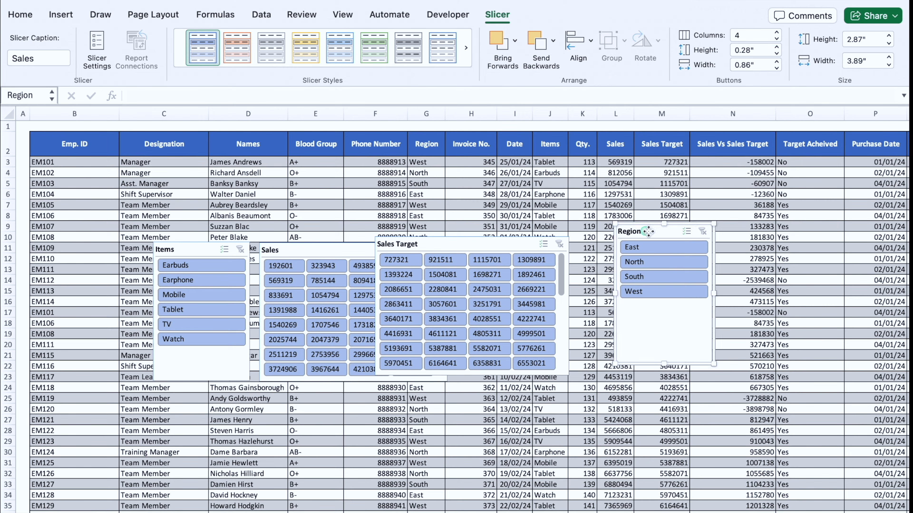
left_click_drag(622, 232, 707, 234)
left_click_drag(511, 247, 591, 253)
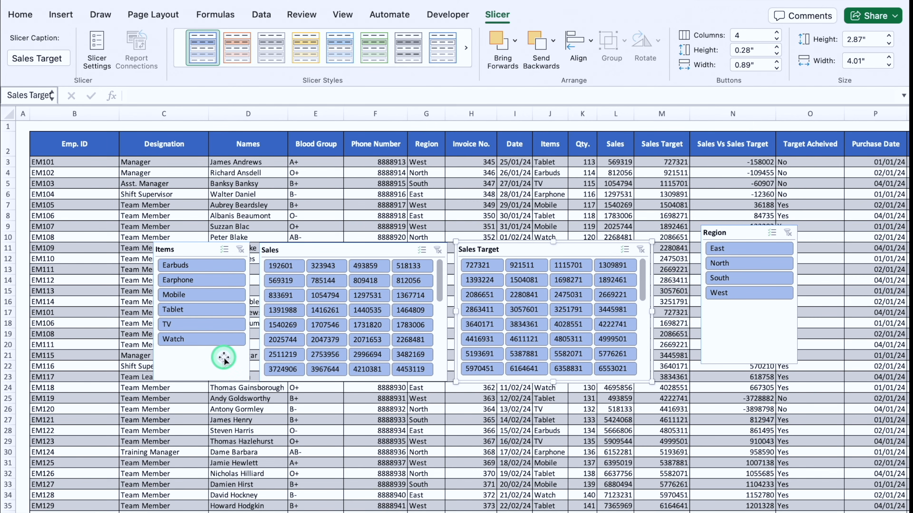
Step: Try the Earbuds filter in the Items slicer and clear it, and filter the table to the East region
left_click(205, 267)
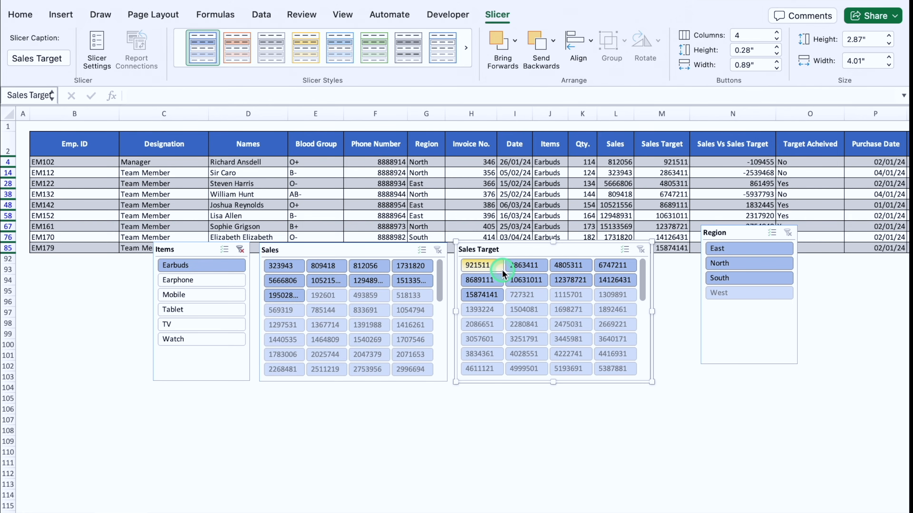
left_click(240, 249)
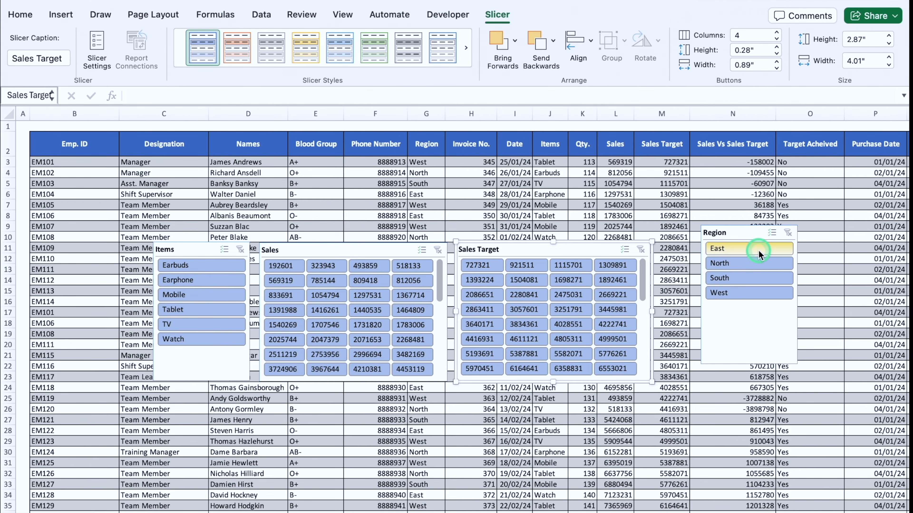
left_click(758, 250)
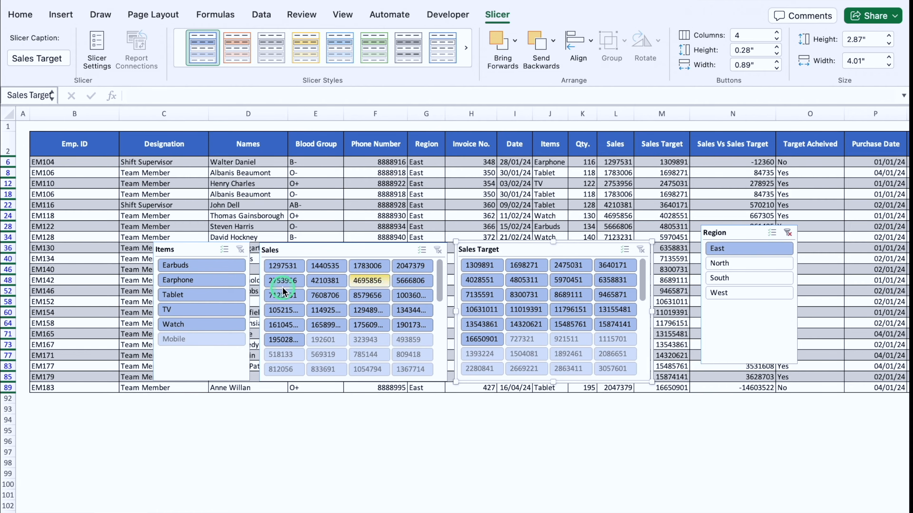
Step: Apply the dark orange style to the Items slicer and the dark yellow style to the Sales slicer
left_click(198, 249)
left_click(322, 72)
left_click(305, 215)
left_click(342, 249)
left_click(322, 72)
left_click(374, 215)
Step: Apply the dark green style to the Sales Target slicer, and align the Region slicer beside it with the dark light-blue style
left_click(539, 249)
left_click(323, 72)
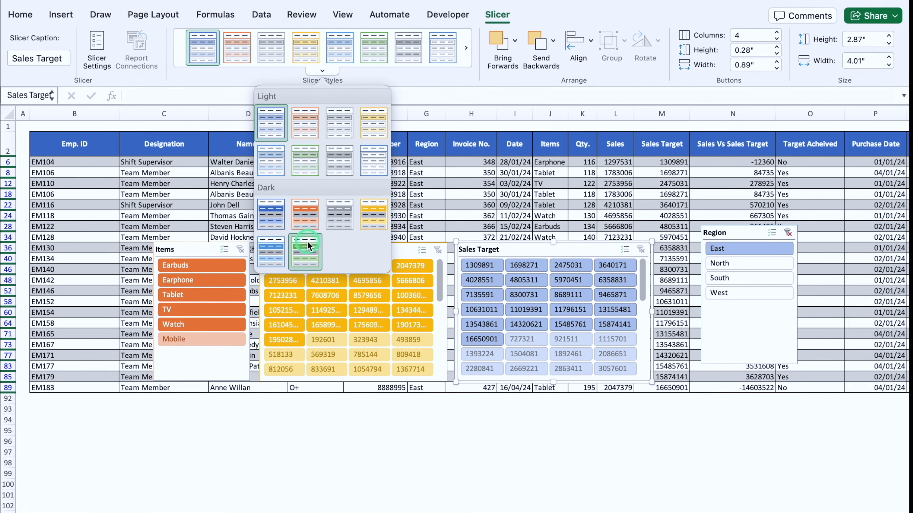
left_click(308, 246)
left_click_drag(731, 232, 692, 250)
left_click(322, 71)
left_click(277, 249)
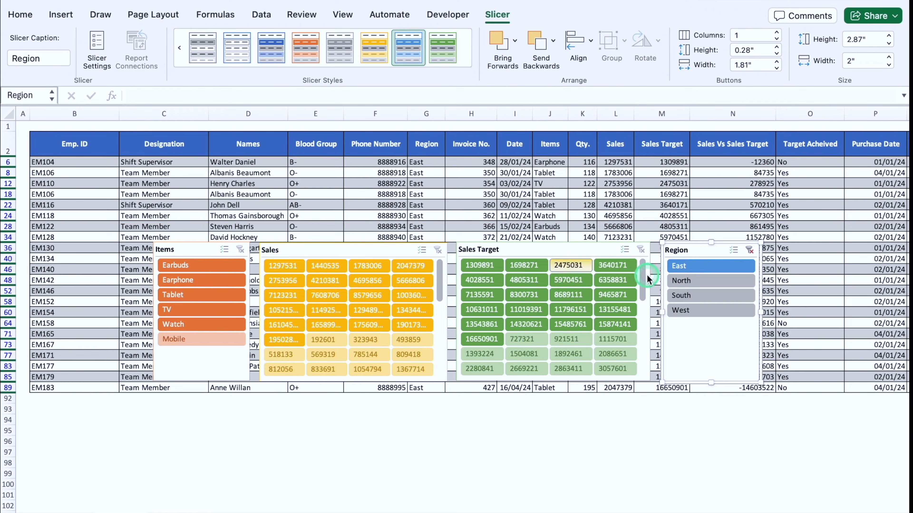
Step: Clear the Region filter and delete the Items, Sales, Sales Target and Region slicers
left_click(752, 251)
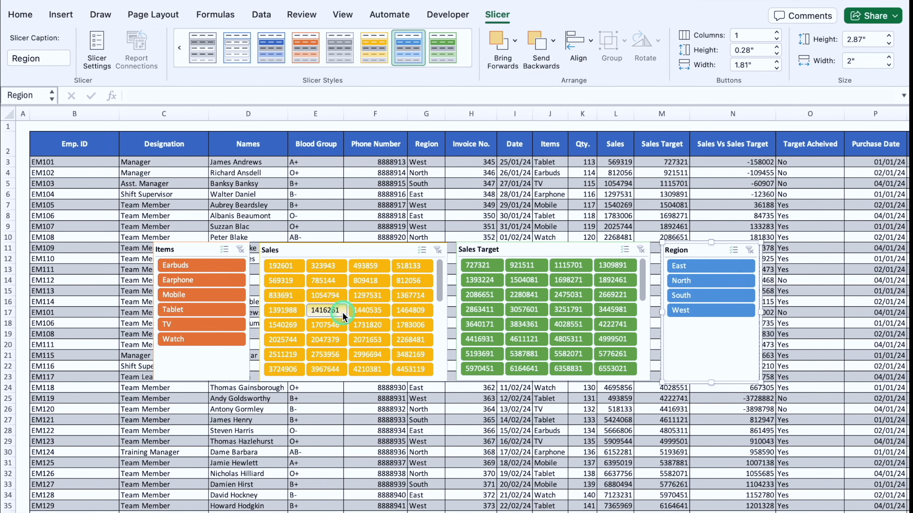
left_click(206, 247)
key("Delete")
left_click(289, 247)
key("Delete")
left_click(479, 247)
key("Delete")
left_click(691, 248)
key("Delete")
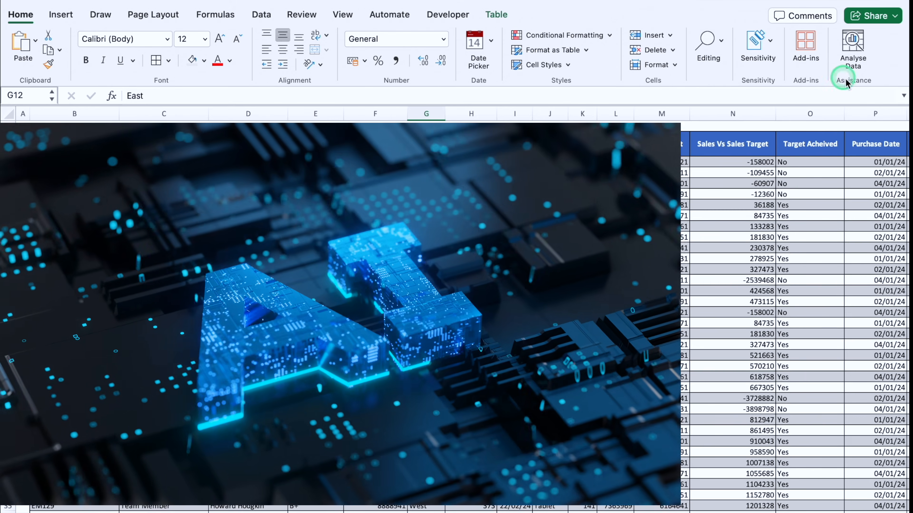
Step: Run Analyse Data on the table and ask "Sales of All the regions"
left_click(854, 48)
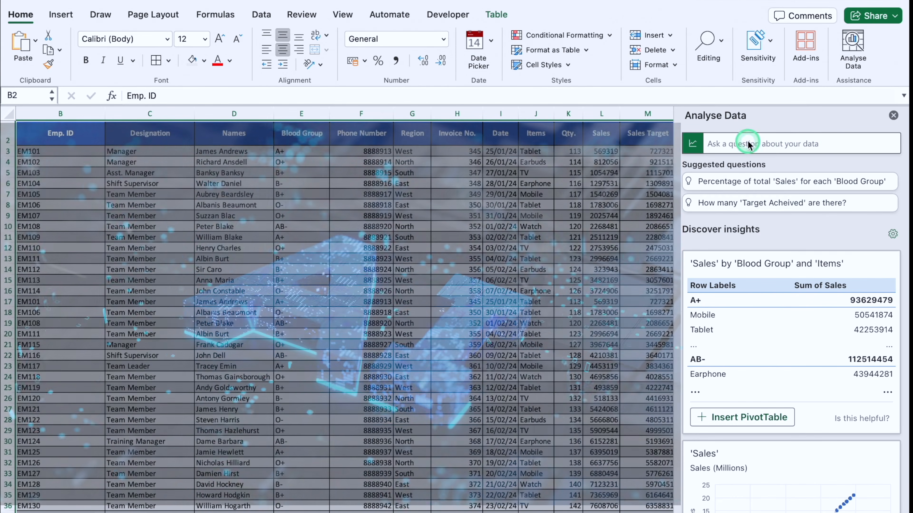
left_click(749, 144)
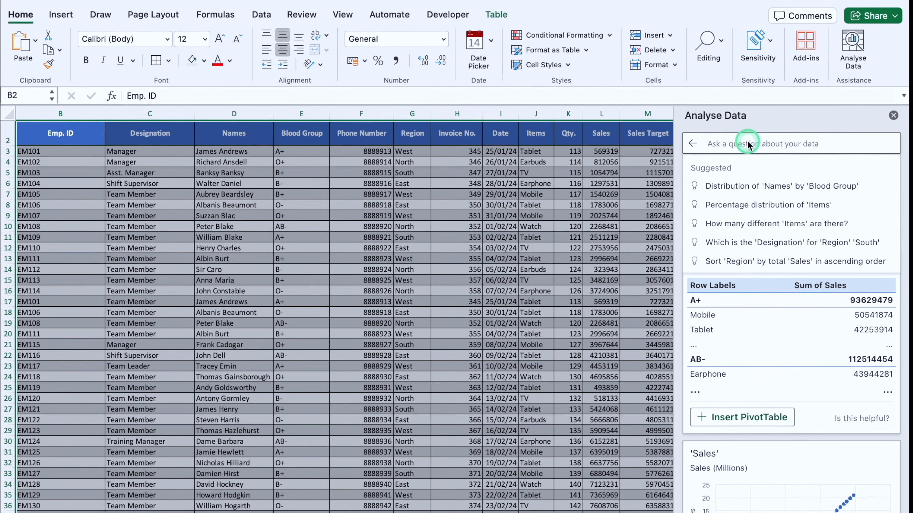
type("Sales of All the regions")
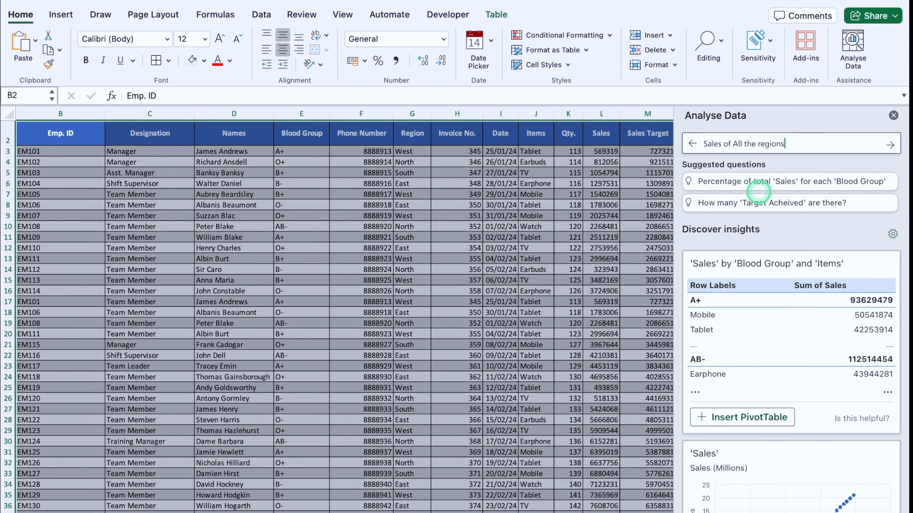
key("Return")
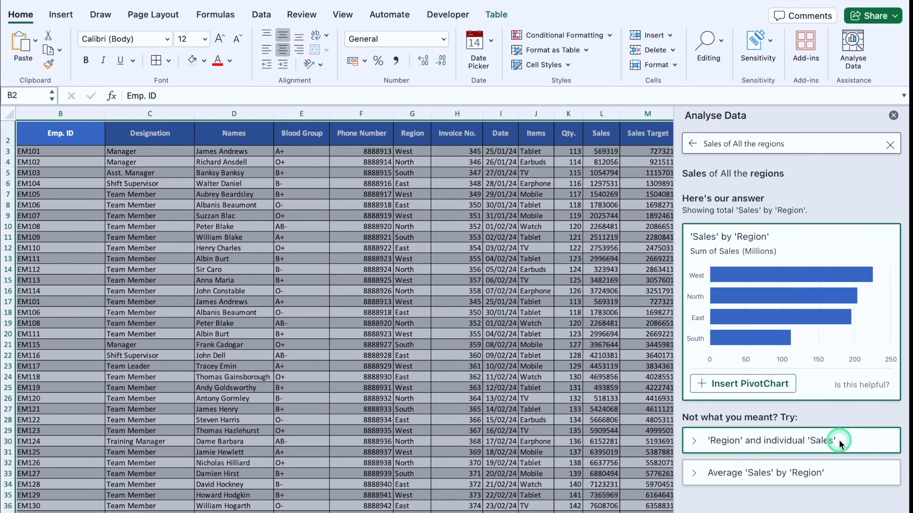
Step: Expand and examine the alternative answers 'Region' and individual 'Sales' and Average 'Sales' by 'Region'
left_click(807, 440)
scroll(889, 416, "down", 2)
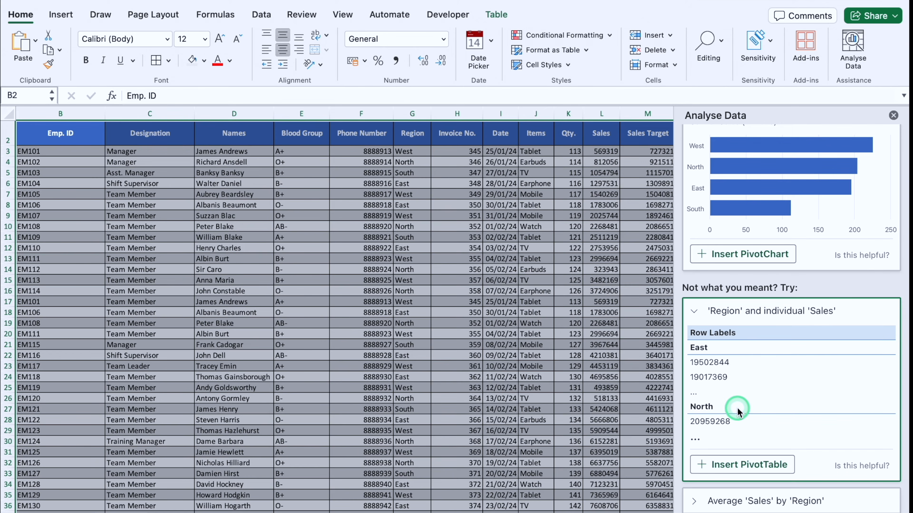
left_click(750, 503)
scroll(899, 155, "down", 4)
scroll(898, 155, "up", 4)
Step: Replace the Analyse Data question with "Sales as per items" and run it
left_click(787, 144)
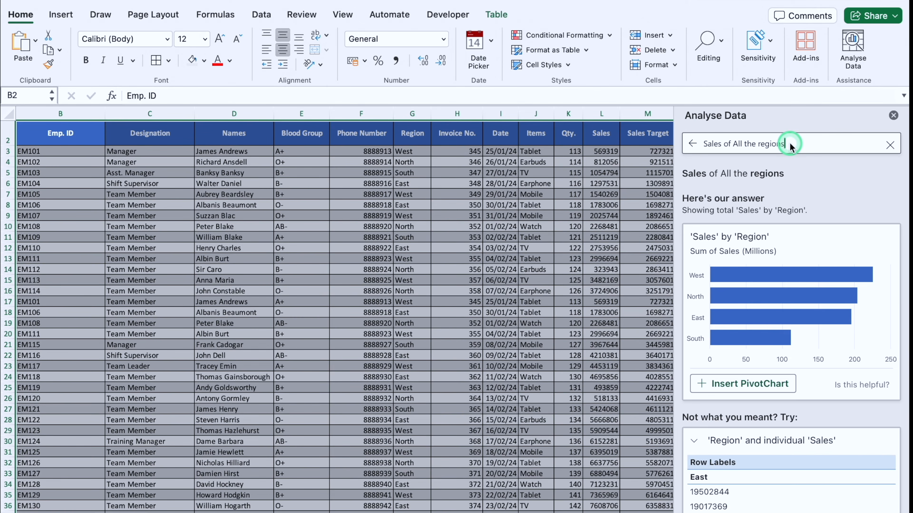
left_click(890, 145)
type("Sales as per ite")
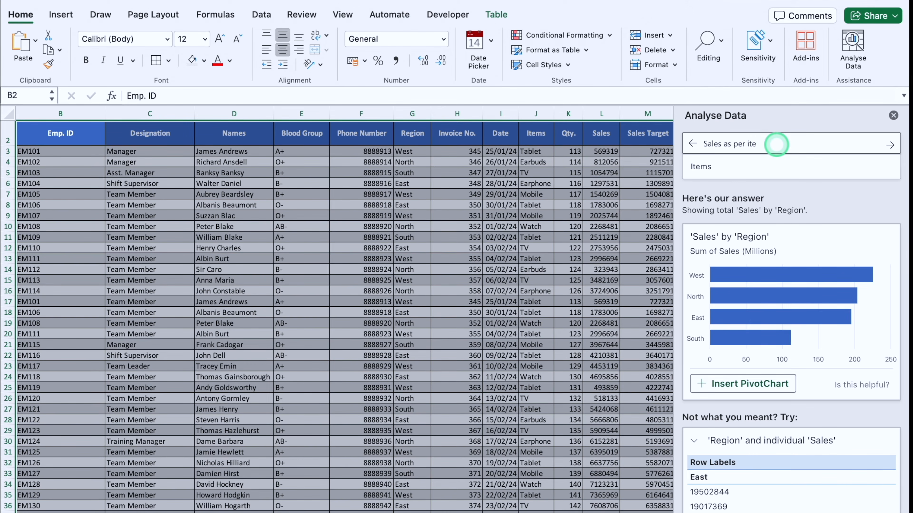
type("ms")
left_click(875, 147)
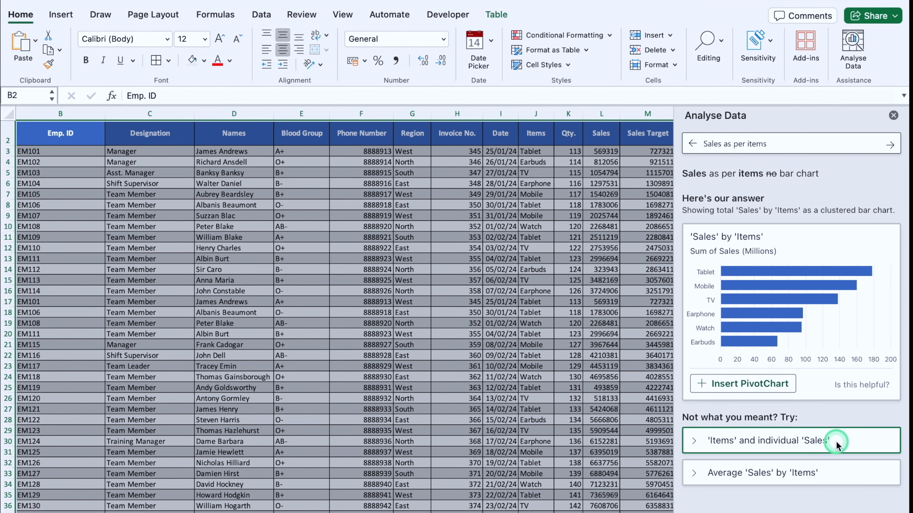
Step: Expand the alternative answers for the items question and insert the Average 'Sales' by 'Items' PivotChart
left_click(812, 439)
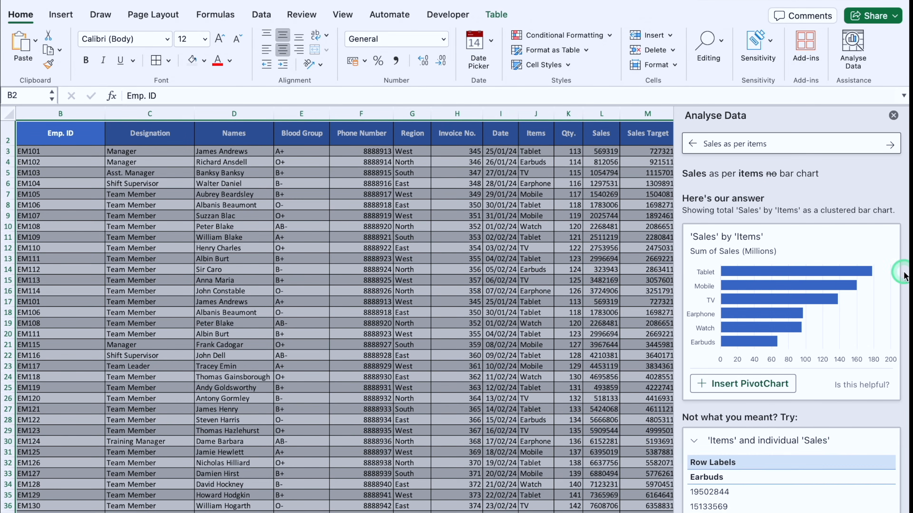
scroll(902, 271, "down", 4)
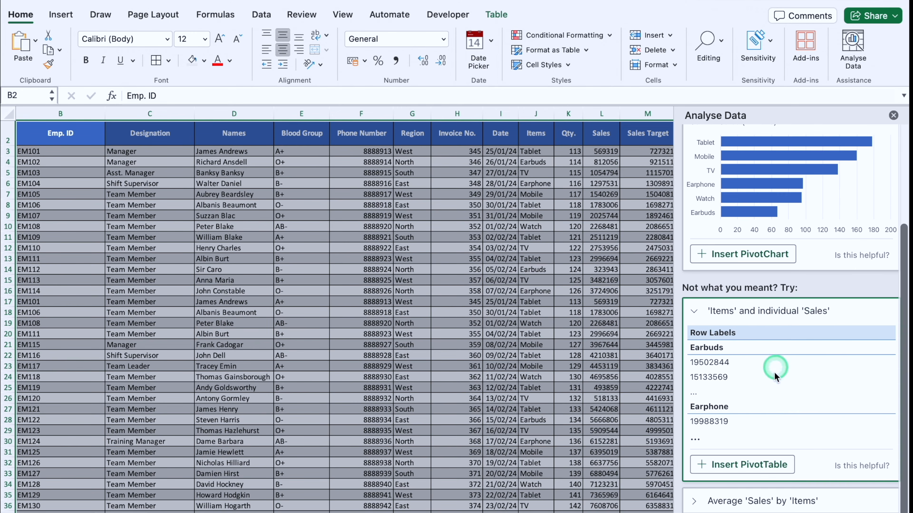
left_click(761, 503)
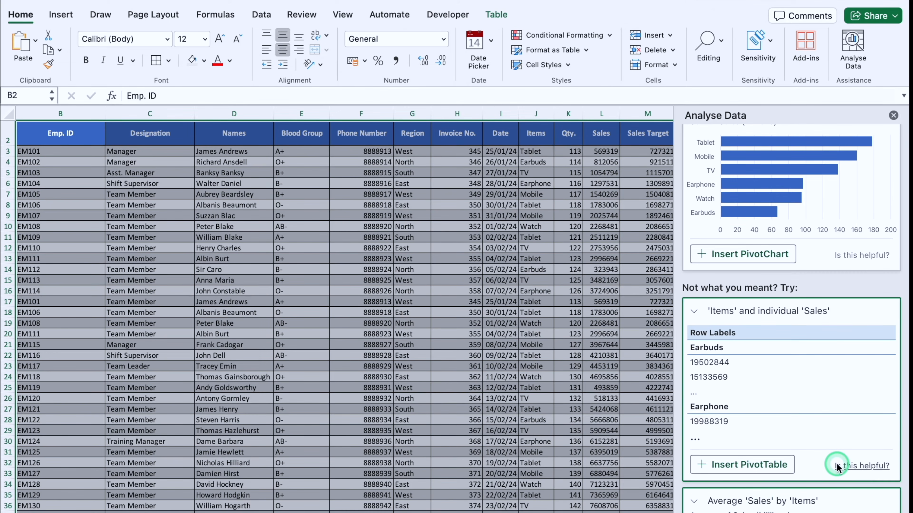
scroll(835, 465, "down", 4)
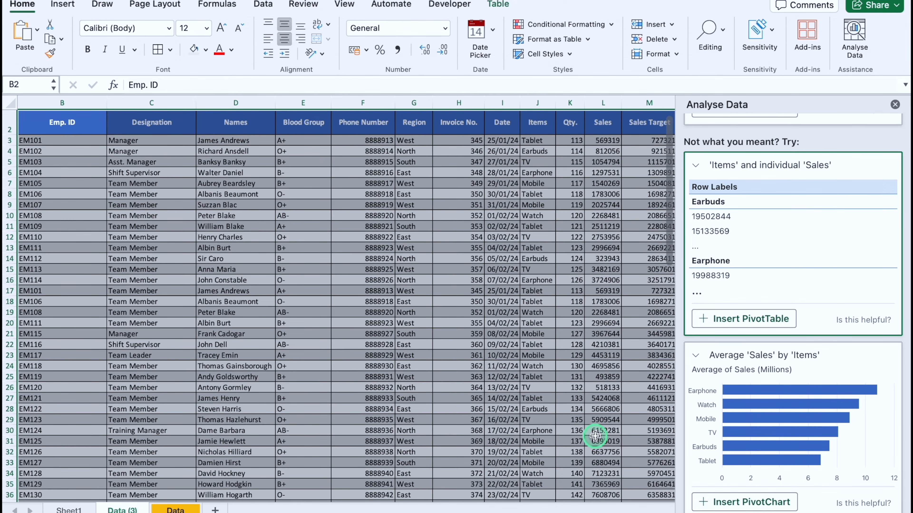
left_click(748, 502)
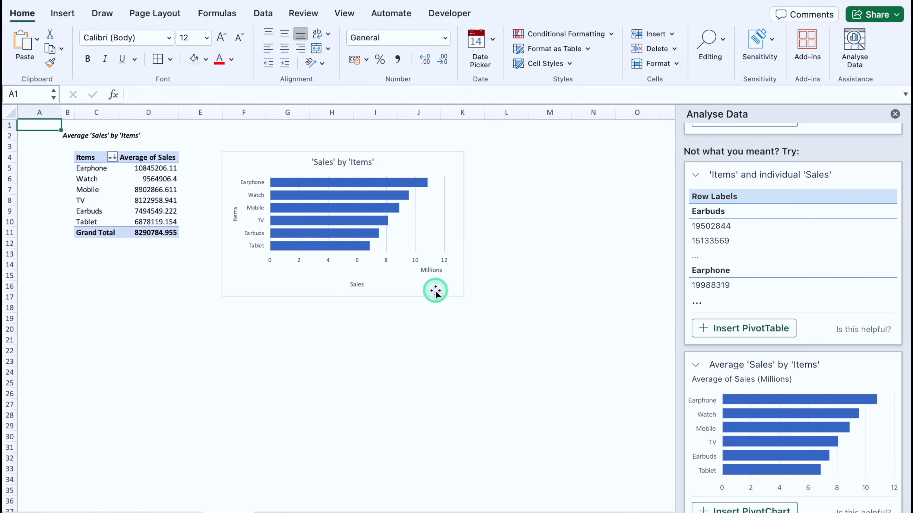
Step: Restyle the 'Sales' by 'Items' PivotChart with the data-table layout and dark style, and enlarge it across about columns E to L
left_click(416, 151)
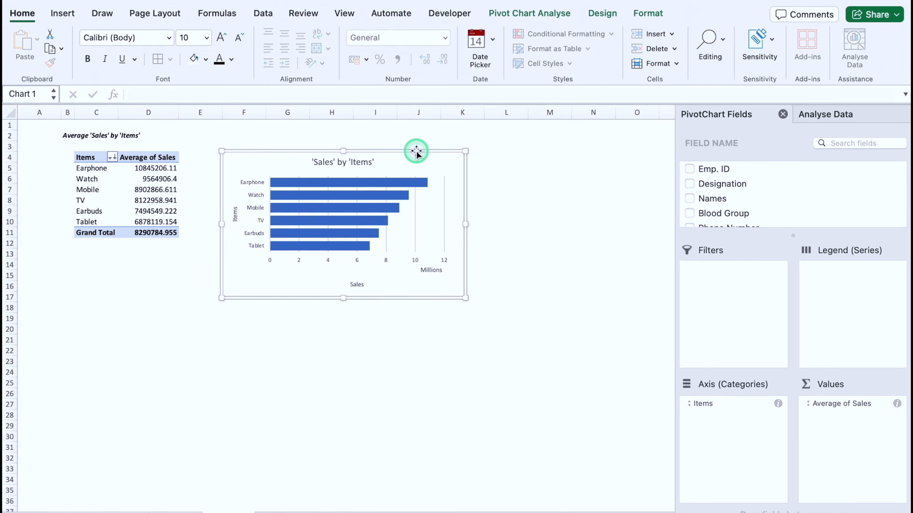
left_click(603, 13)
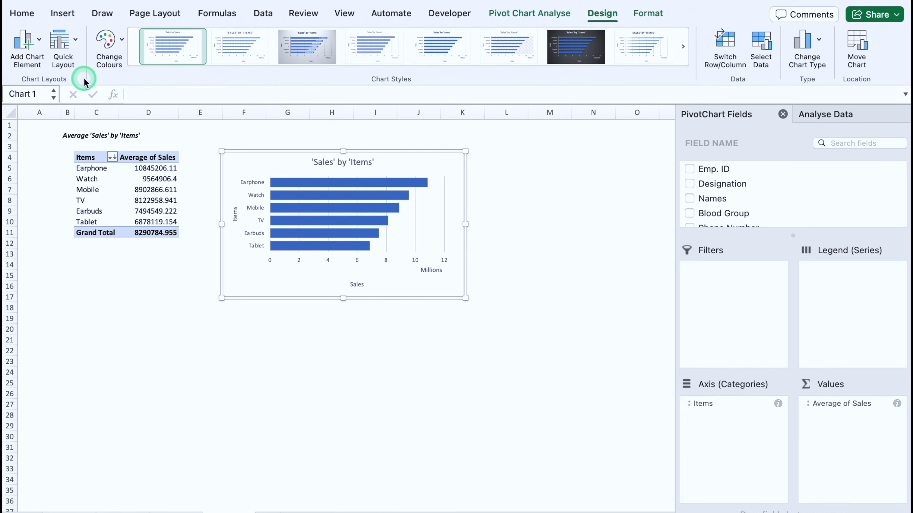
left_click(75, 42)
left_click(144, 171)
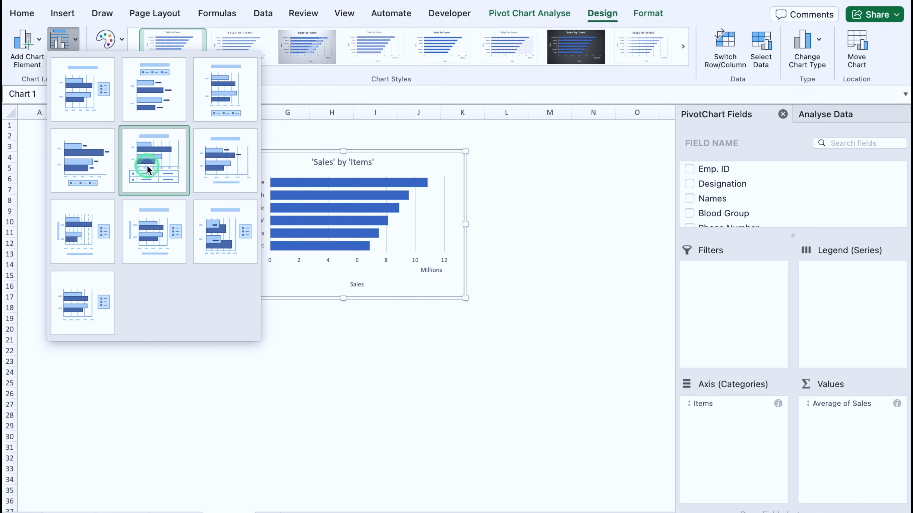
left_click(565, 55)
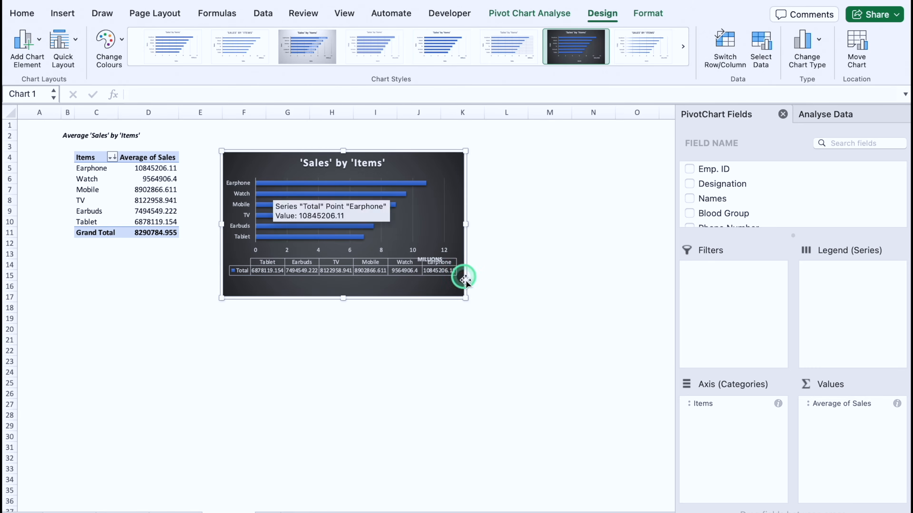
left_click_drag(466, 299, 582, 403)
left_click_drag(462, 240, 418, 231)
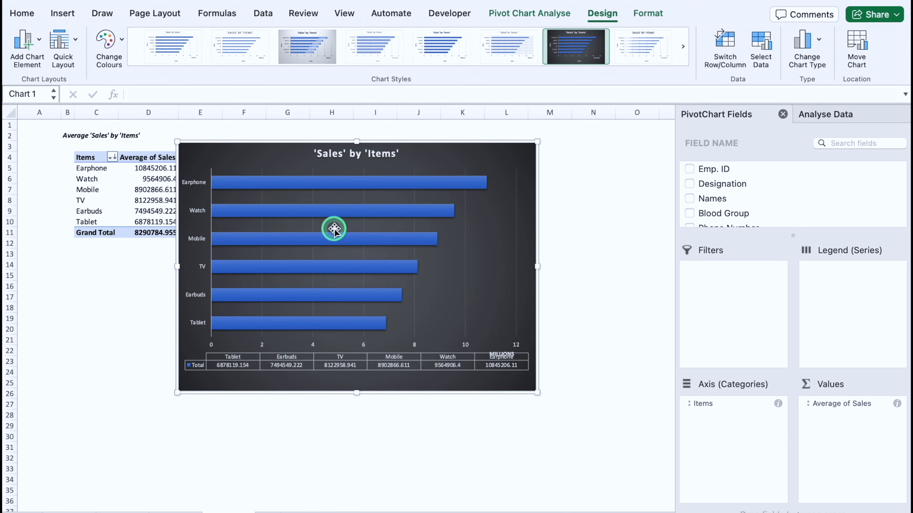
Step: Fill the chart's Earphone bar red, the Watch bar green and the Mobile bar orange
left_click(247, 184)
left_click(248, 184)
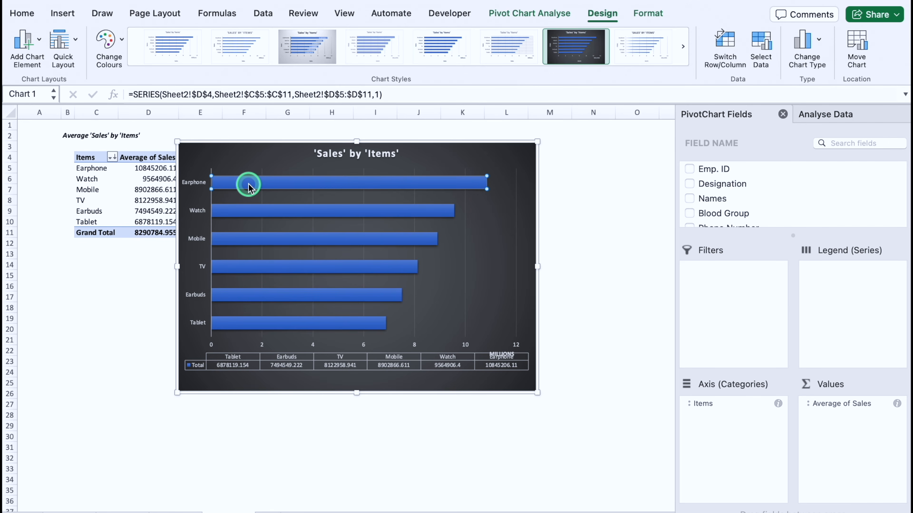
left_click(22, 13)
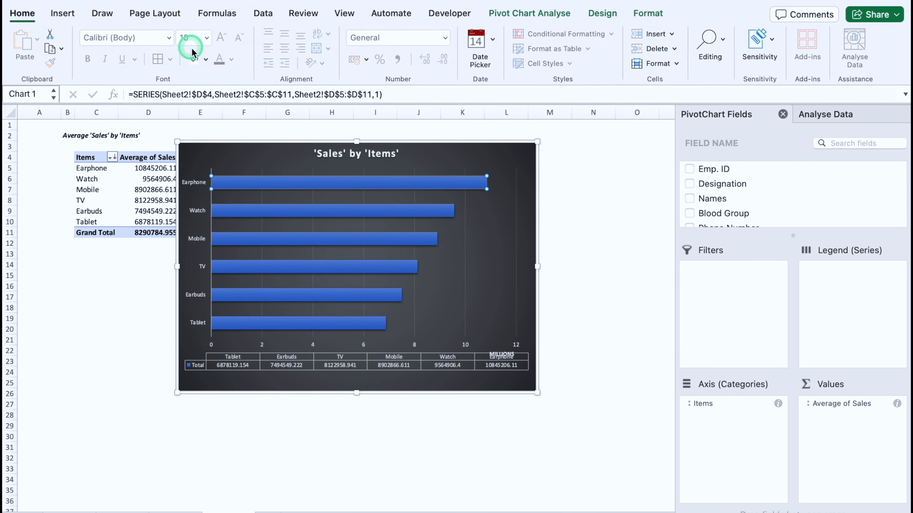
left_click(205, 60)
left_click(210, 229)
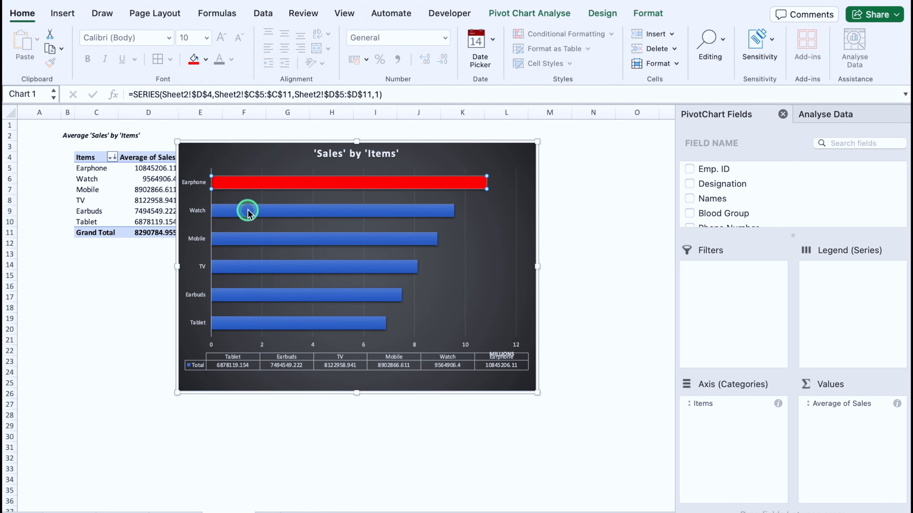
left_click(248, 212)
left_click(205, 59)
left_click(257, 229)
left_click(255, 236)
left_click(205, 59)
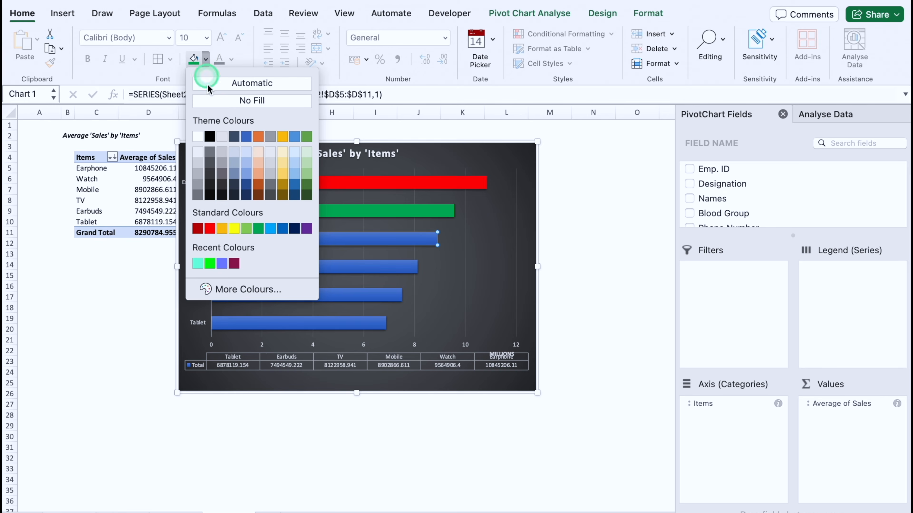
left_click(222, 230)
Step: Fill the chart's Earbuds bar bright green and the Tablet bar white
left_click(249, 293)
left_click(205, 59)
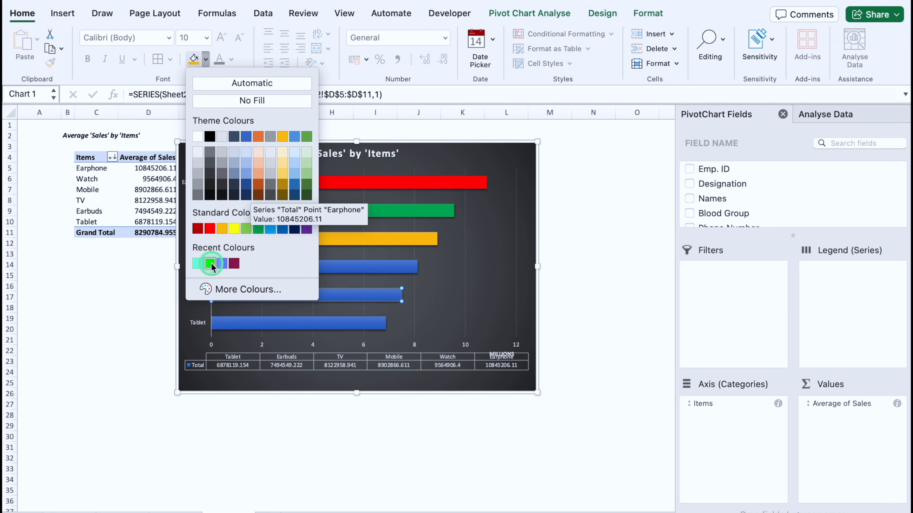
left_click(210, 264)
left_click(258, 323)
left_click(205, 59)
left_click(202, 130)
left_click(434, 126)
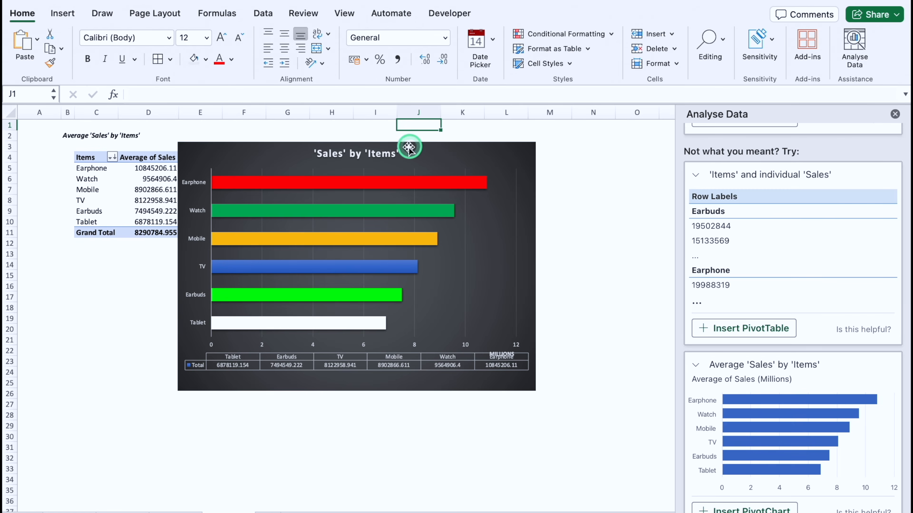
Step: Remove the quotation marks from the chart title so it reads "Sales by Items"
left_click(391, 155)
left_click(346, 154)
key("BackSpace")
left_click(318, 157)
key("BackSpace")
left_click(366, 155)
key("BackSpace")
left_click(394, 153)
key("BackSpace")
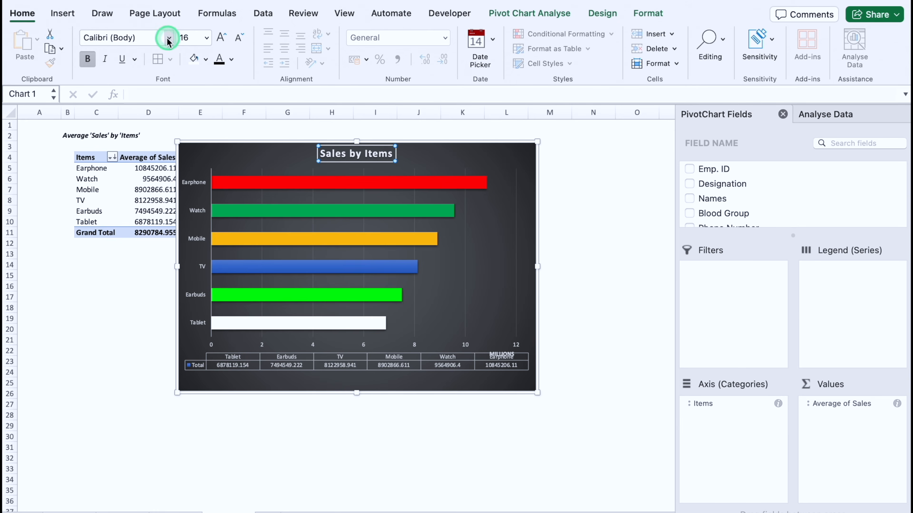
Step: Set the chart title to Copperplate Gothic at size 28 and delete the horizontal axis's major gridlines
left_click(169, 38)
left_click(153, 151)
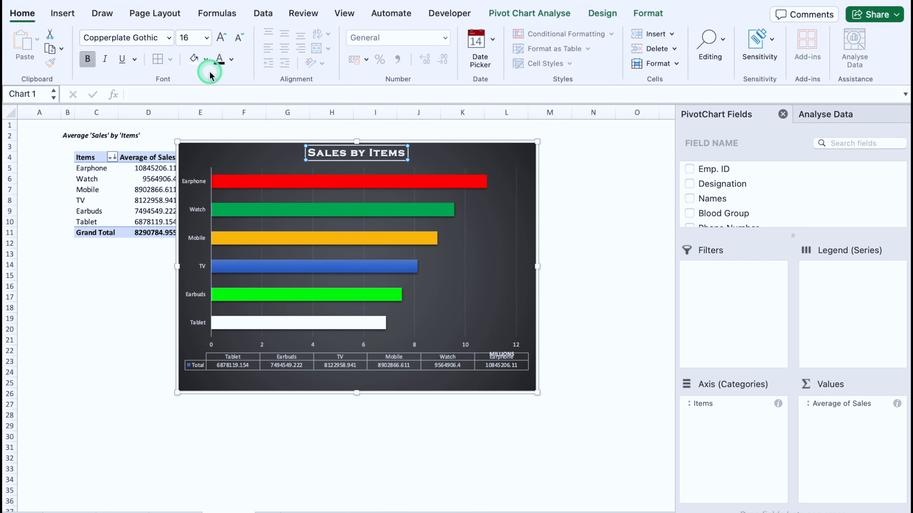
left_click(221, 40)
left_click(221, 39)
left_click(221, 40)
left_click(221, 39)
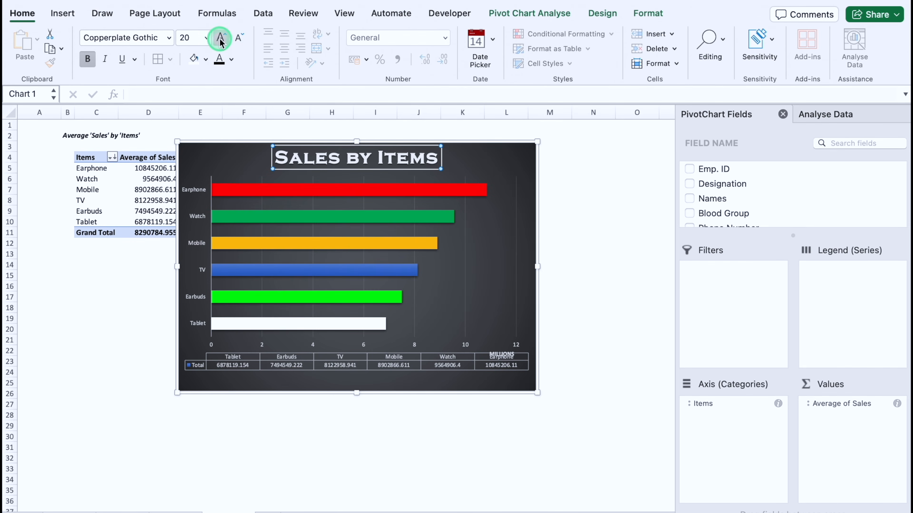
left_click(465, 236)
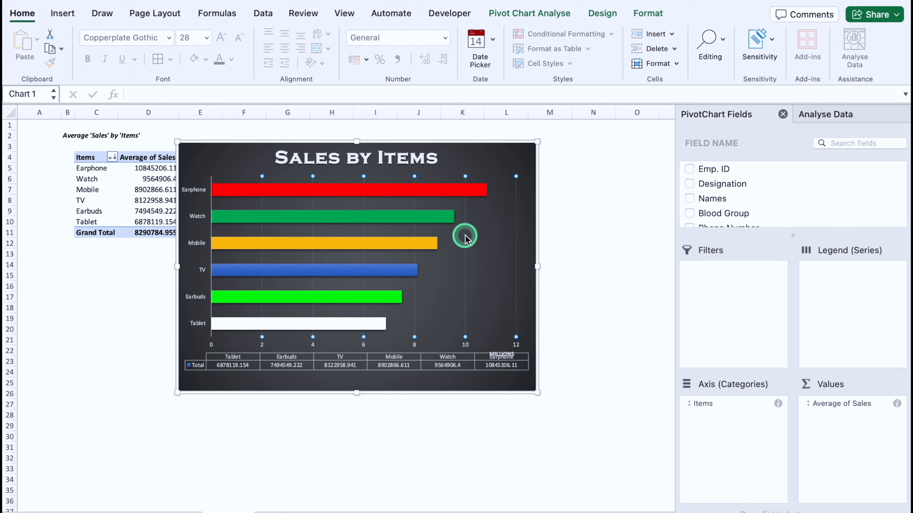
key("Delete")
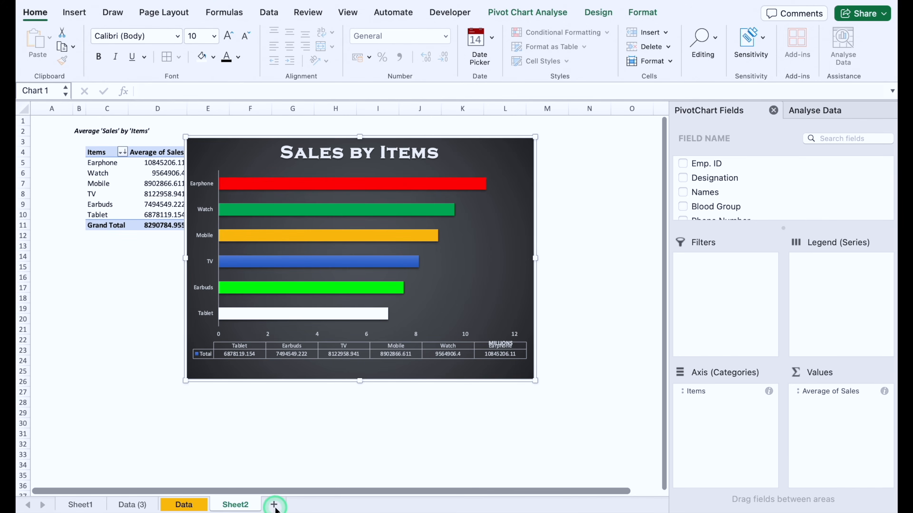
Step: Add a new worksheet after Sheet2 and name it "Dashboard"
left_click(274, 505)
double_click(289, 505)
type("Dashboard")
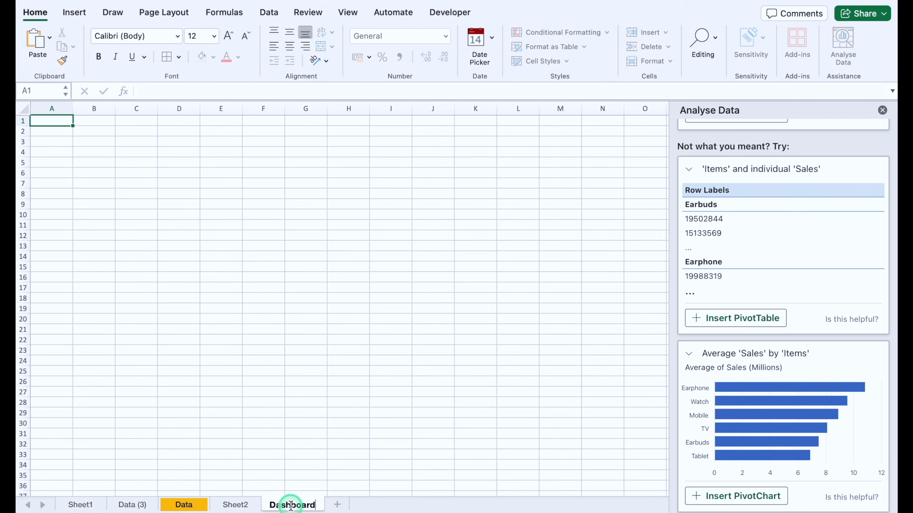
Step: Move the Sales by Items chart from Sheet2 to cell B2 of Dashboard and shrink it to end at about row 19
left_click(235, 504)
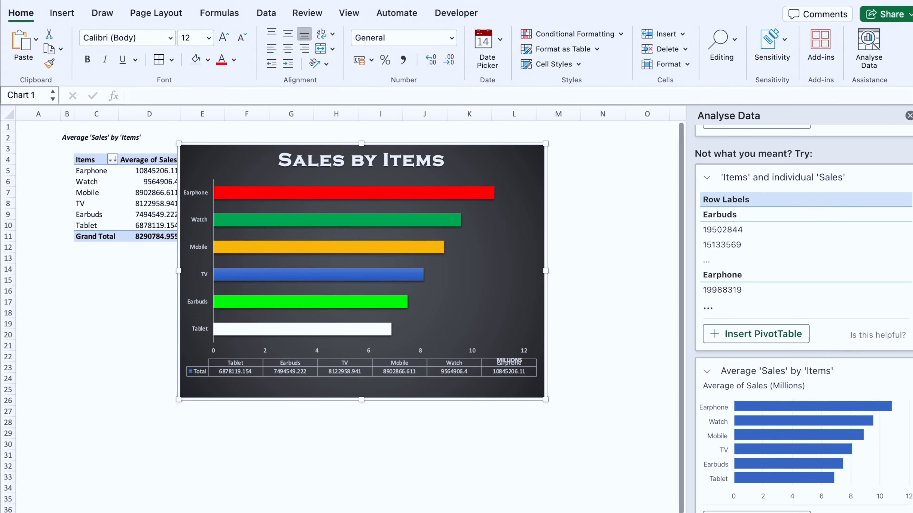
left_click(223, 138)
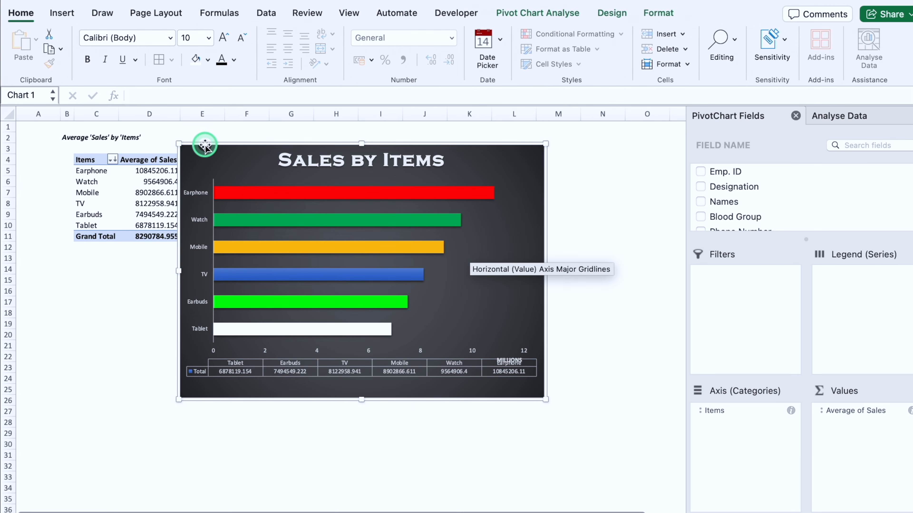
key("Delete")
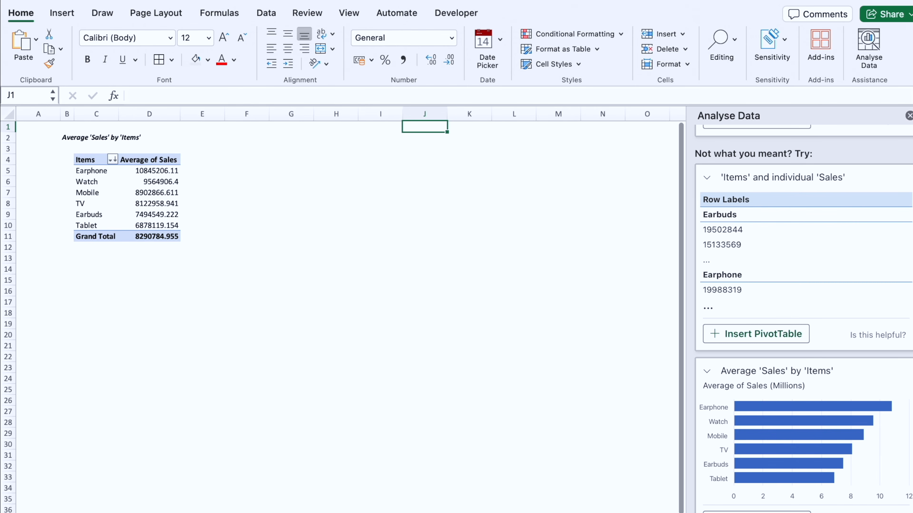
key("ctrl+Page_Down")
left_click(82, 142)
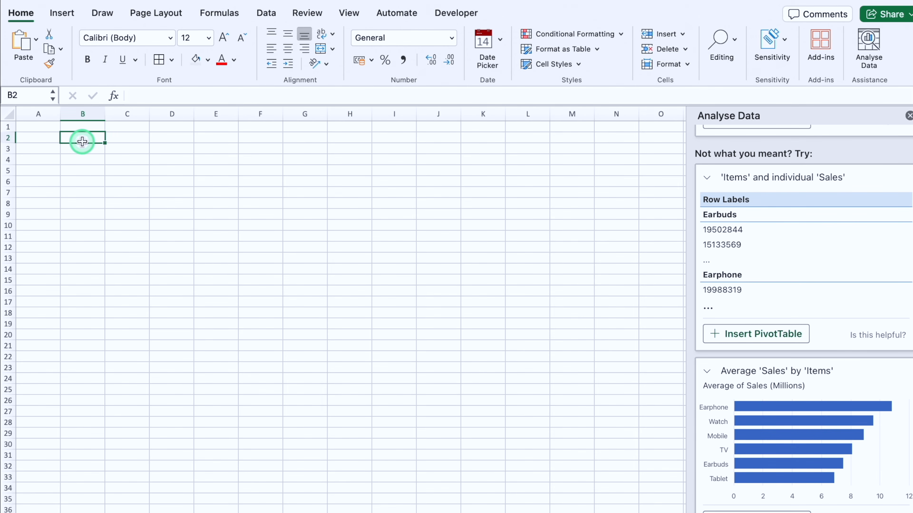
key("ctrl+v")
left_click_drag(431, 391, 423, 325)
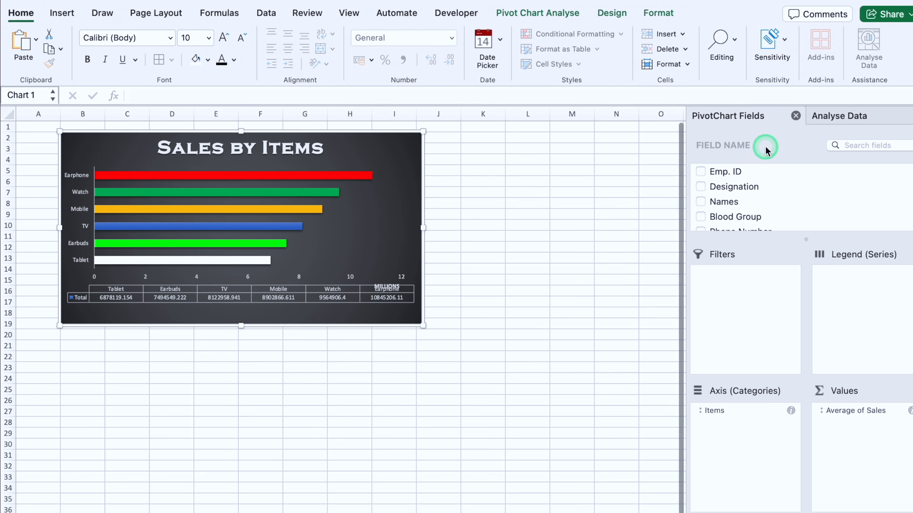
left_click(908, 115)
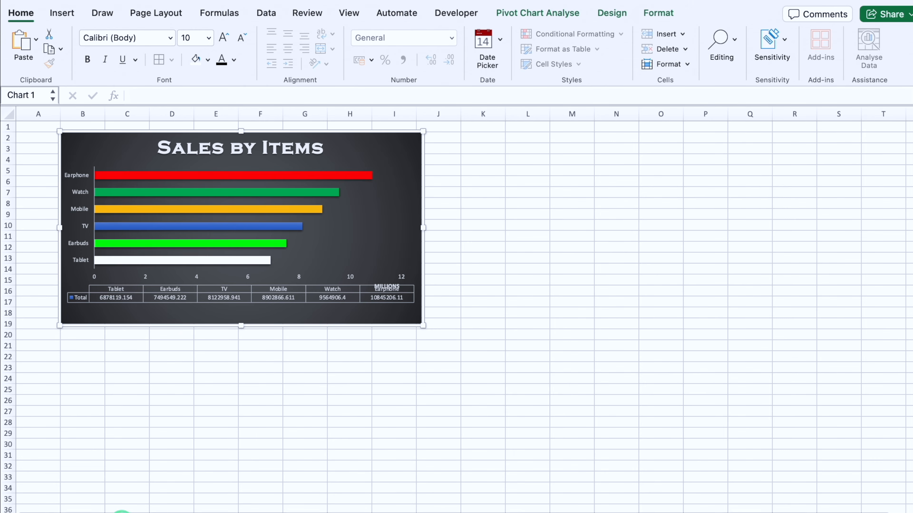
Step: Run Analyse Data on the employee table with "Sales as per region" and insert the total 'Sales' by 'Region' PivotChart
key("ctrl+Page_Up")
left_click(859, 57)
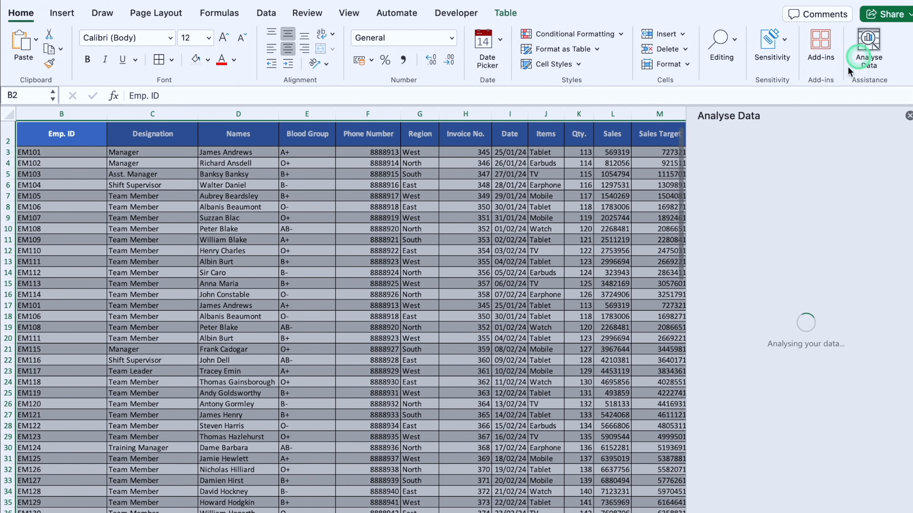
left_click(767, 146)
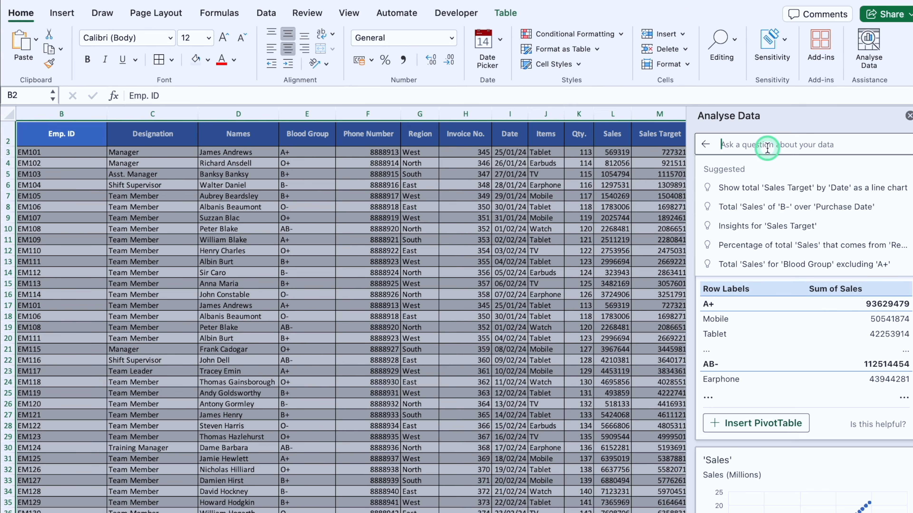
type("Sales as ")
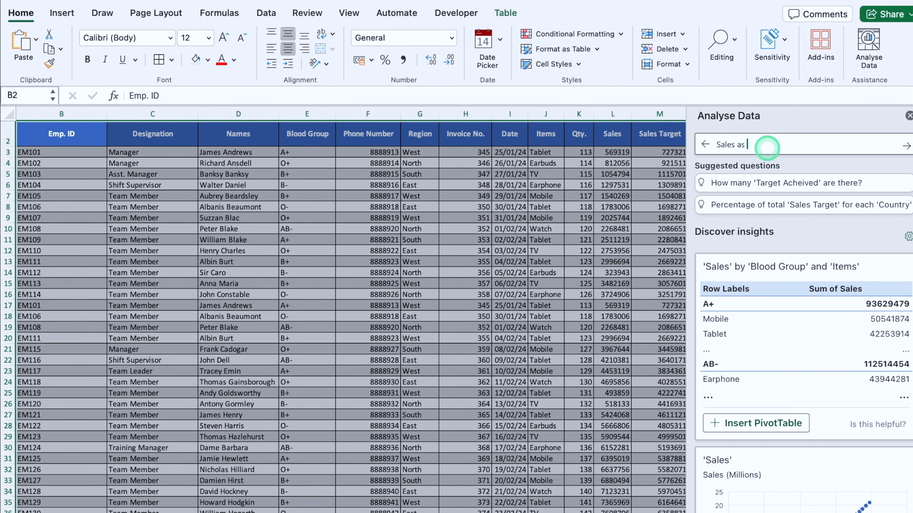
type("per region")
key("Return")
left_click(758, 389)
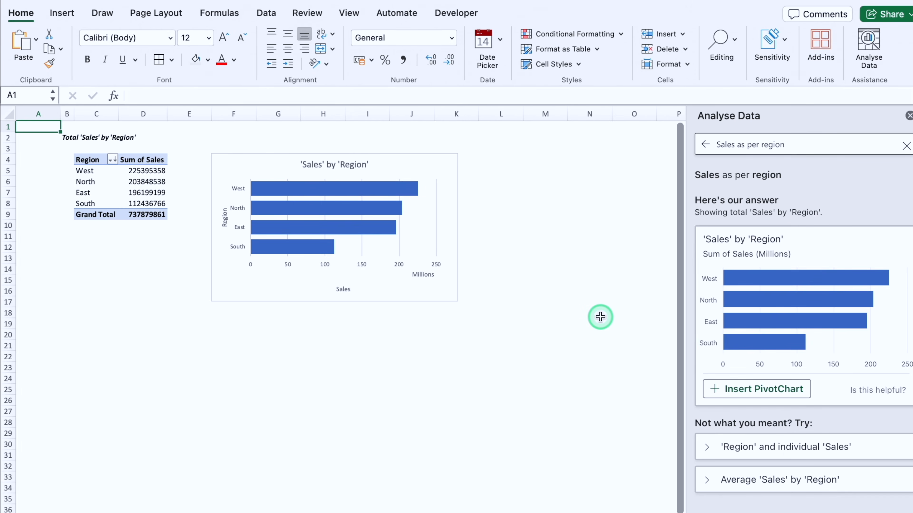
Step: Give the Region PivotChart a quick layout without a title but with data labels, and delete its Millions unit label and legend
left_click(411, 299)
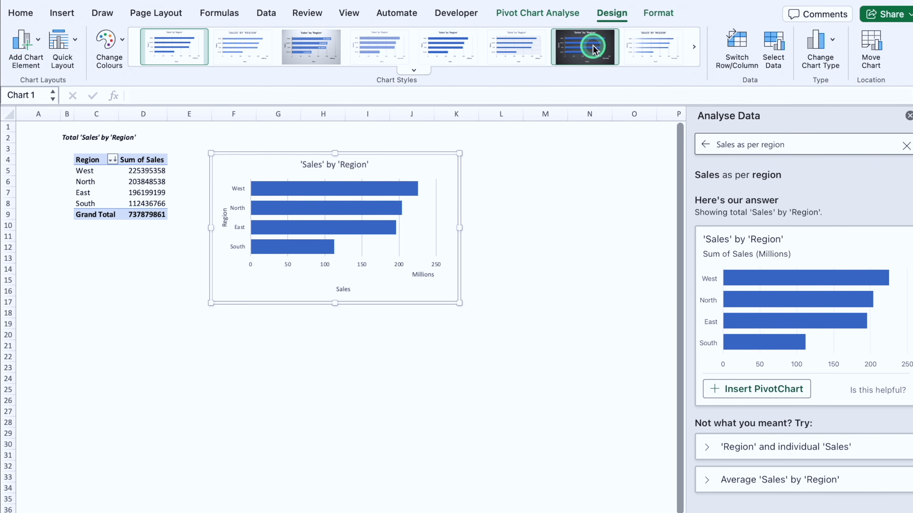
left_click(74, 42)
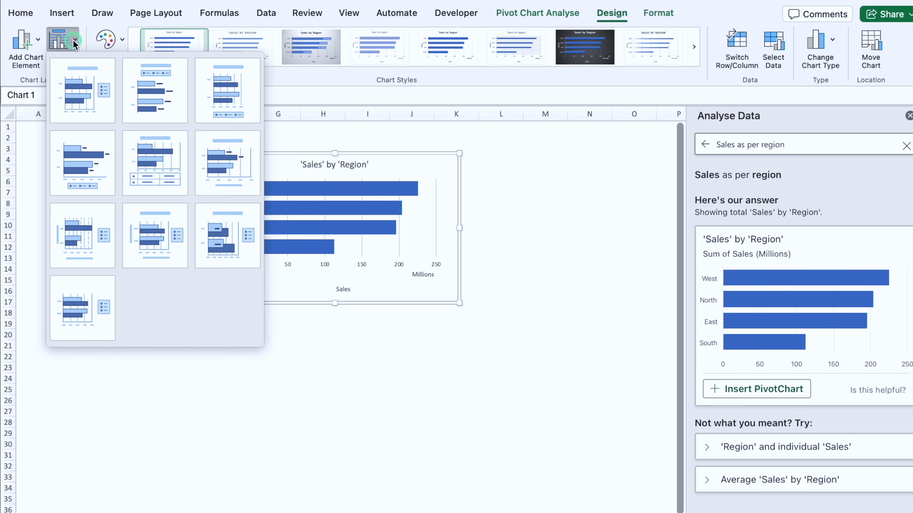
left_click(82, 163)
left_click(423, 275)
key("Delete")
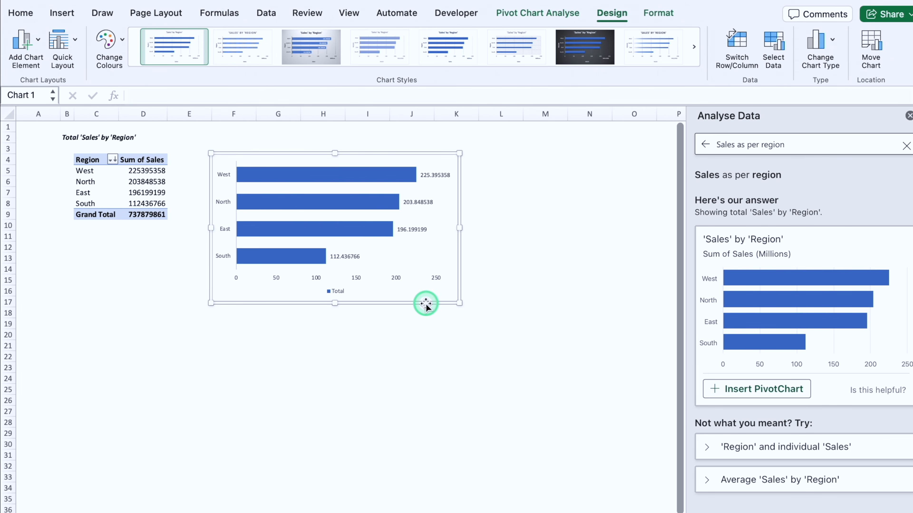
left_click(338, 292)
key("Delete")
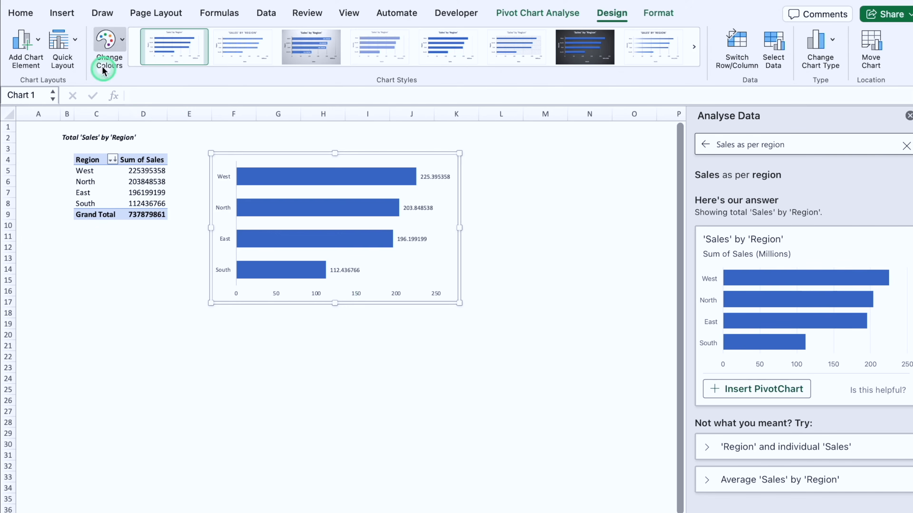
Step: Apply the quick layout with a title, top legend and data labels to the Region chart, plus the dark chart style
left_click(74, 40)
left_click(153, 84)
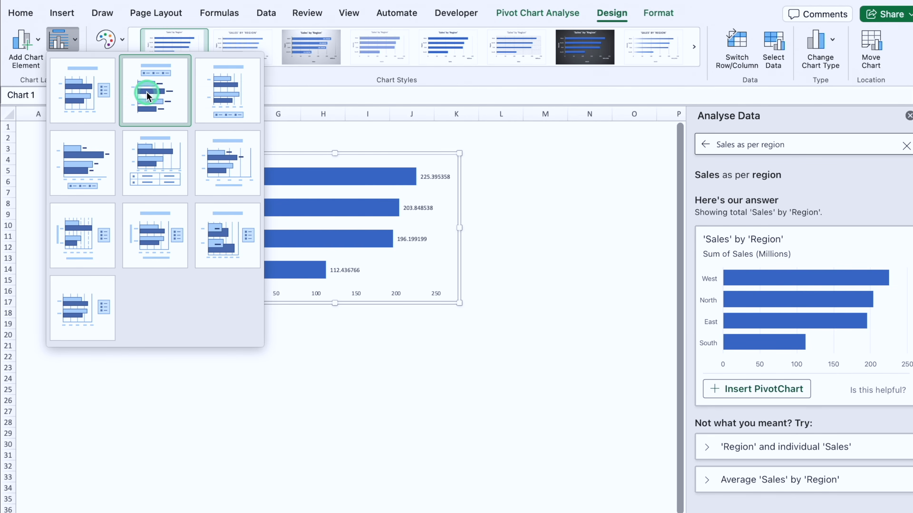
left_click(593, 59)
Step: Change the Region chart's title to "Total Sales by Region" and set it in Copperplate Gothic
left_click(358, 178)
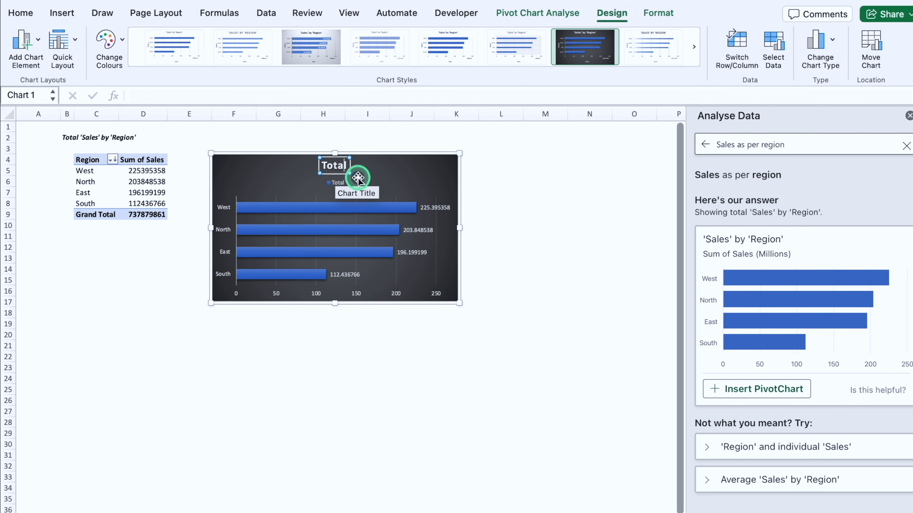
type("Sales by Region")
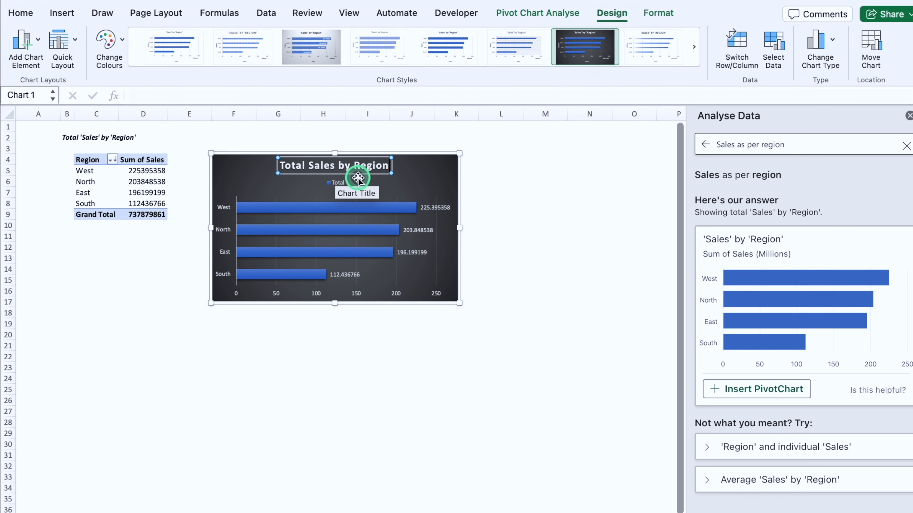
left_click(21, 12)
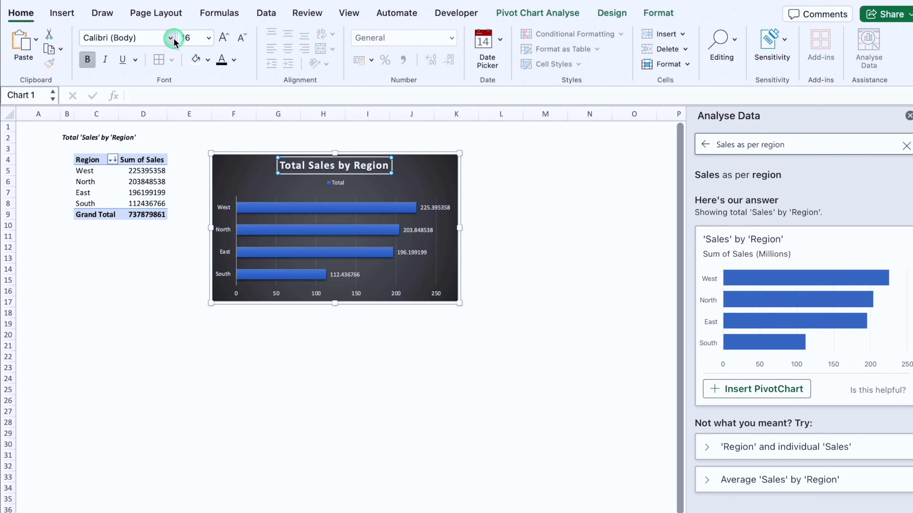
left_click(173, 38)
left_click(165, 157)
Step: Fill the Region chart's bars individually: West red, North green, East yellow and South blue
left_click(305, 230)
left_click(208, 61)
left_click(212, 232)
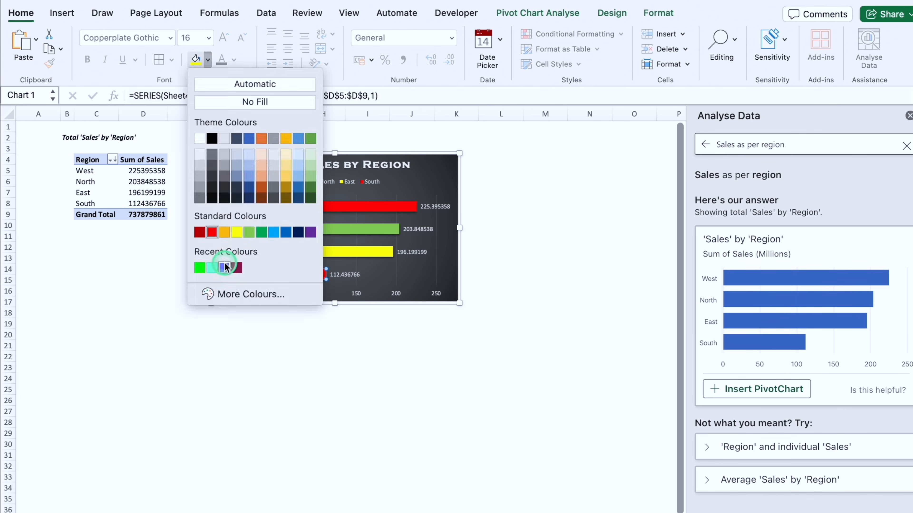
Step: Move the Total Sales by Region chart to Dashboard and arrange it beside a shrunken Sales by Items chart, both ending near row 15
left_click(377, 303)
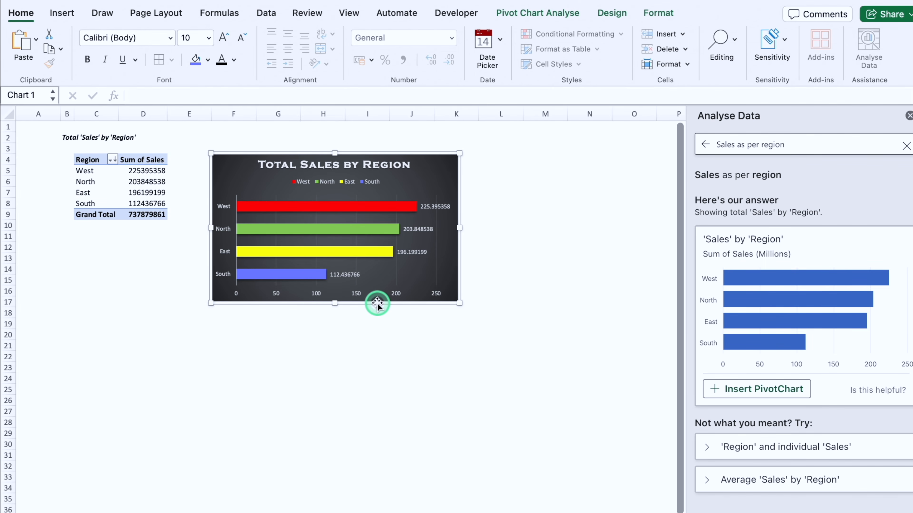
key("Delete")
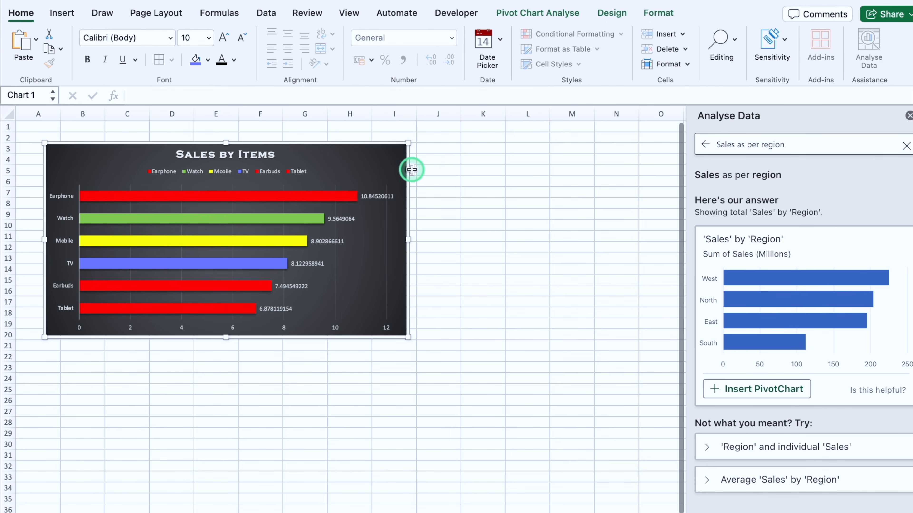
left_click(442, 151)
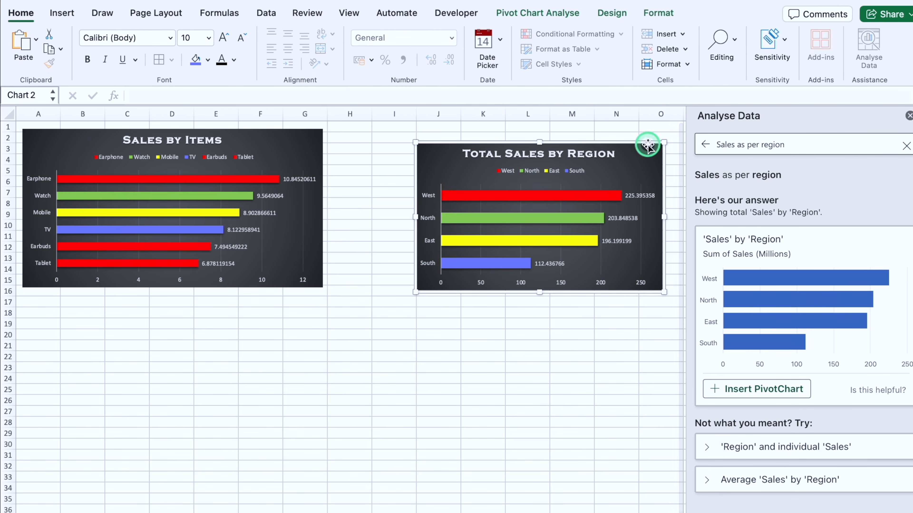
left_click_drag(646, 143, 570, 143)
Step: Run Analyse Data with "3 Top Performers, create bar chart" and insert the PivotChart of the top 3 'Emp. ID' by 'Sales'
left_click_drag(784, 145, 745, 144)
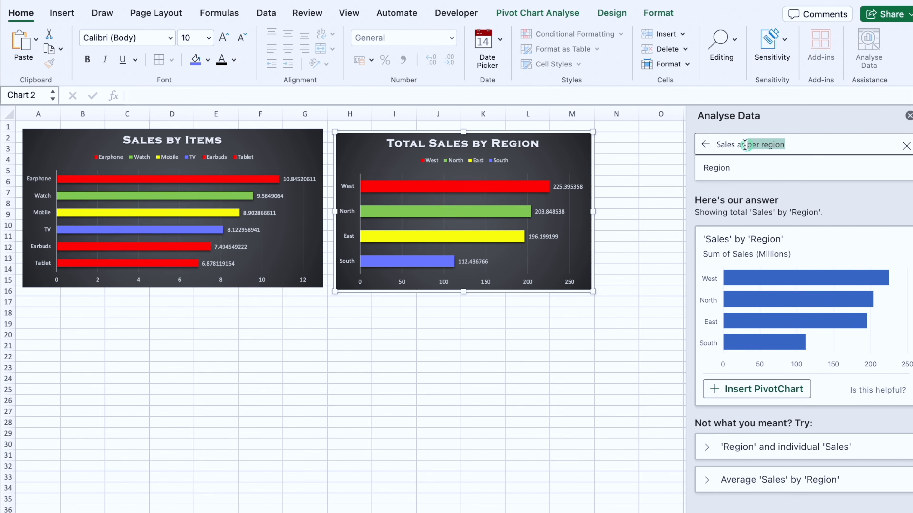
type("3 Top Performers,")
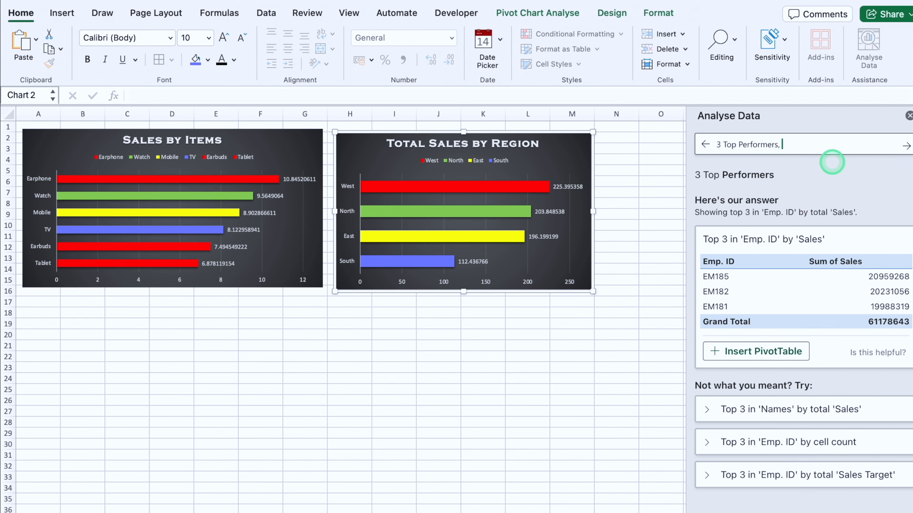
type("rt")
key("Return")
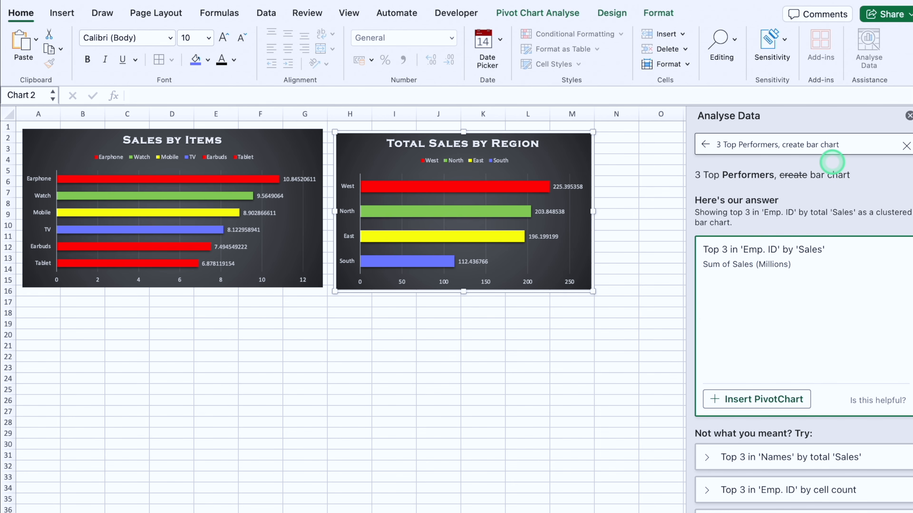
left_click(776, 401)
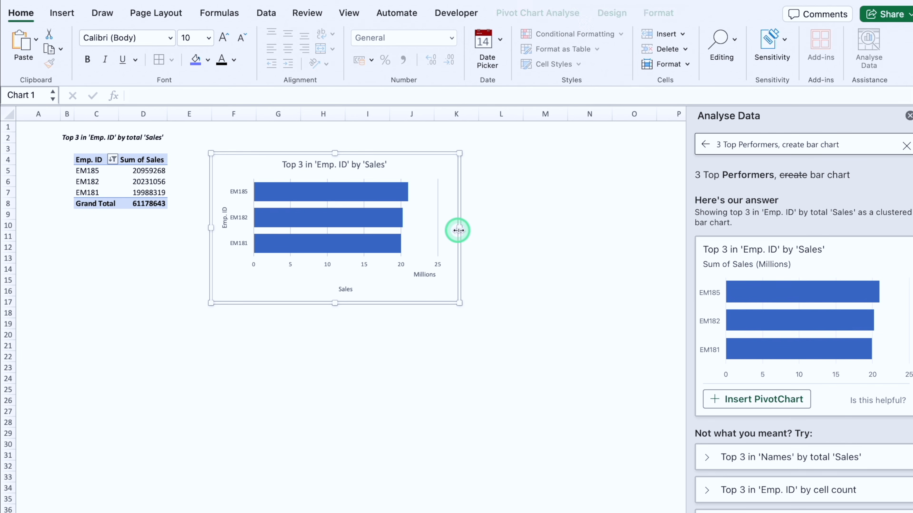
Step: Move the top 3 employees chart to Dashboard, placing it below the Sales by Items chart from about row 17
key("super+x")
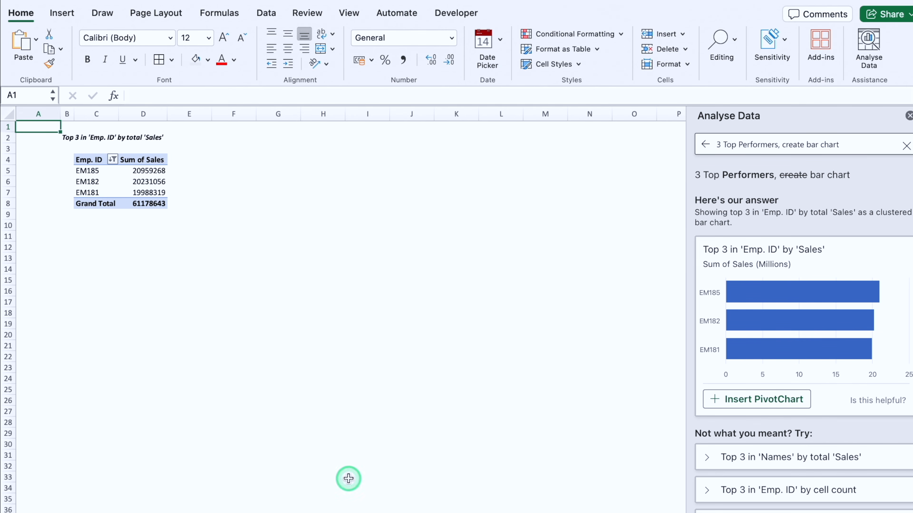
left_click(297, 512)
left_click(174, 316)
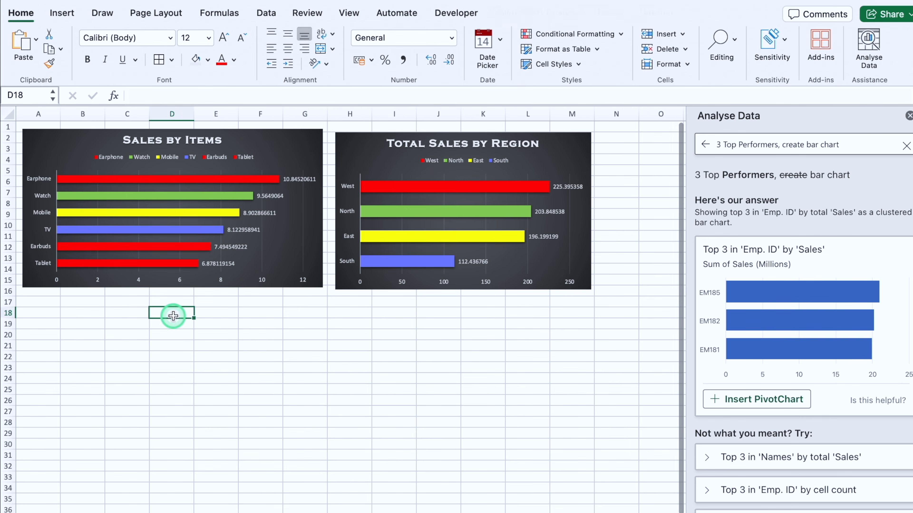
key("super+v")
left_click_drag(393, 378, 274, 370)
Step: Apply the quick layout with a data table and the dark chart style to the top 3 employees chart
left_click(611, 13)
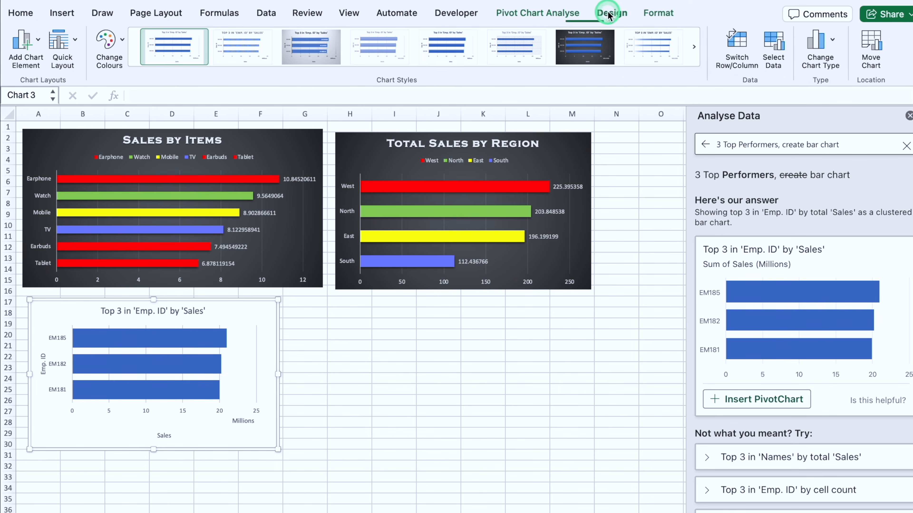
left_click(74, 43)
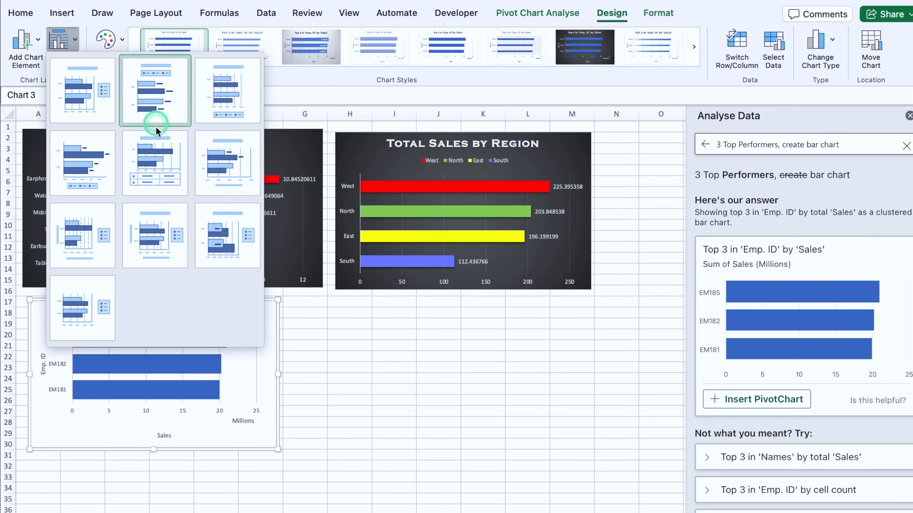
left_click(159, 162)
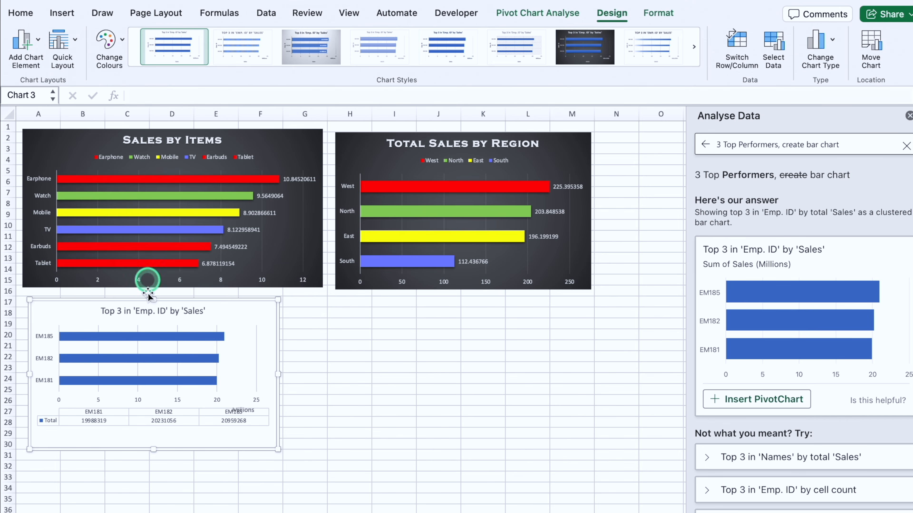
left_click(584, 48)
Step: Edit the top 3 chart's title to "Top 3 in Emp. by 'Sales" and set it in Copperplate Gothic
left_click(106, 311)
left_click(128, 312)
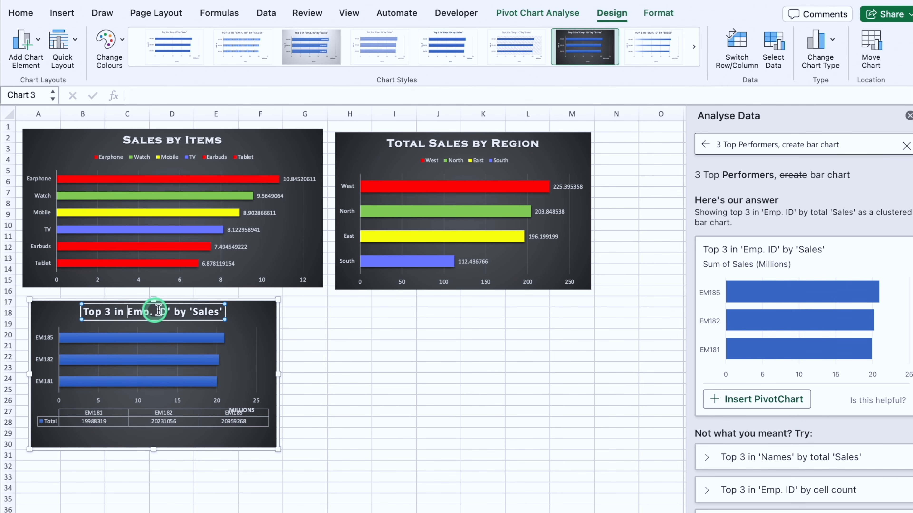
left_click(172, 311)
key("BackSpace")
key("BackSpace")
key("BackSpace")
key("BackSpace")
left_click(212, 313)
key("BackSpace")
left_click(20, 16)
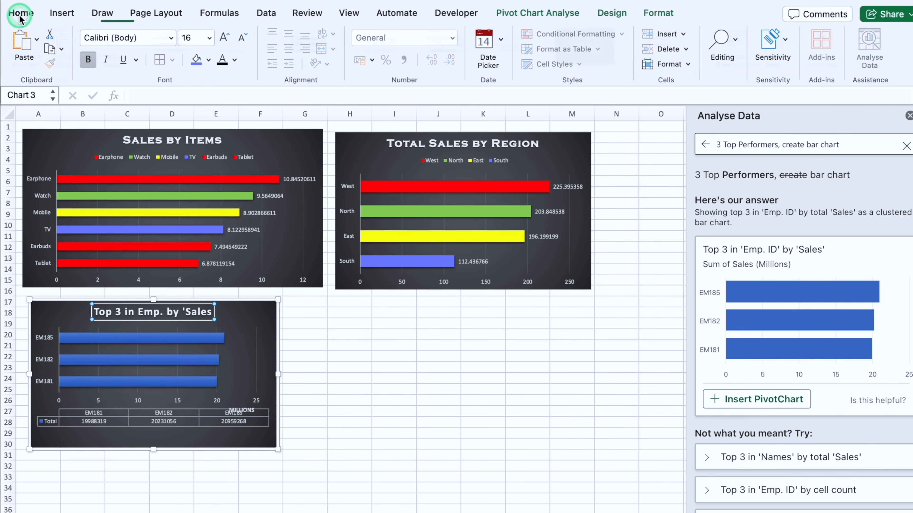
left_click(168, 36)
left_click(153, 149)
Step: Close the Analyse Data pane and convert the top 3 chart to a 3D pie with percentage labels and a legend beside it
left_click(909, 116)
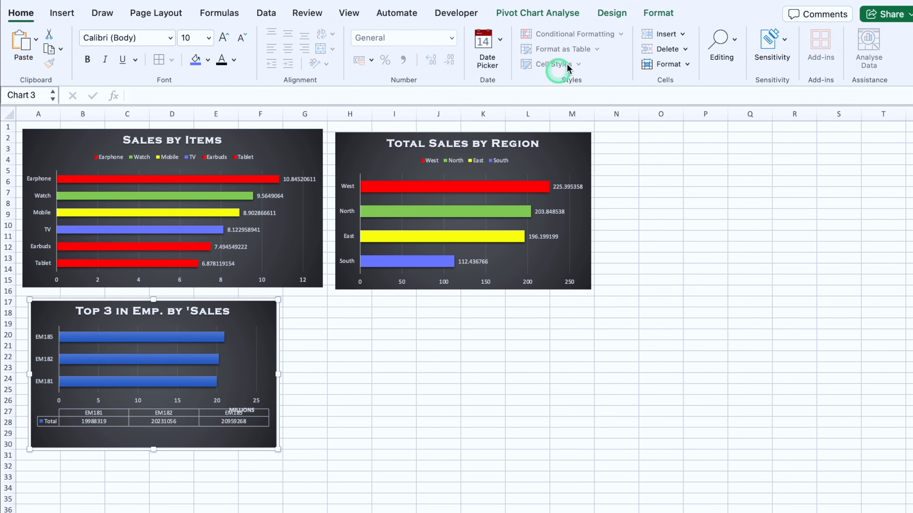
left_click(614, 13)
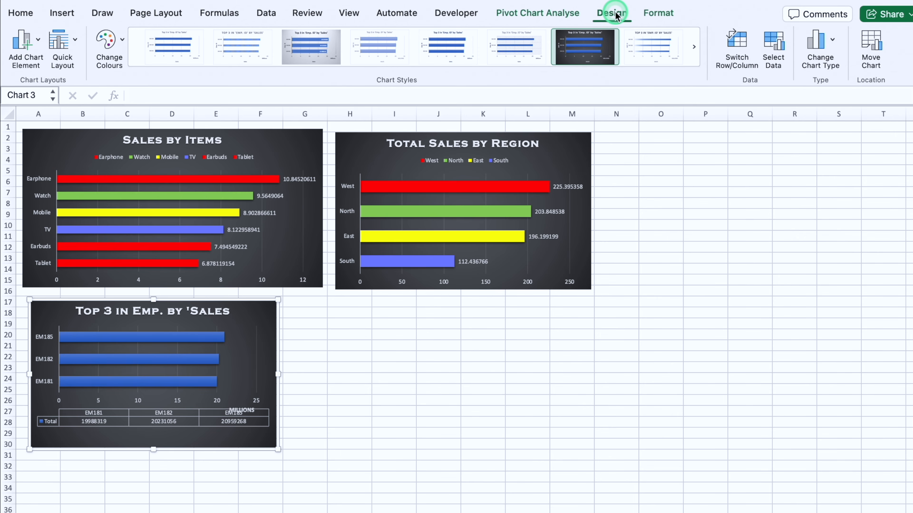
left_click(832, 39)
left_click(849, 97)
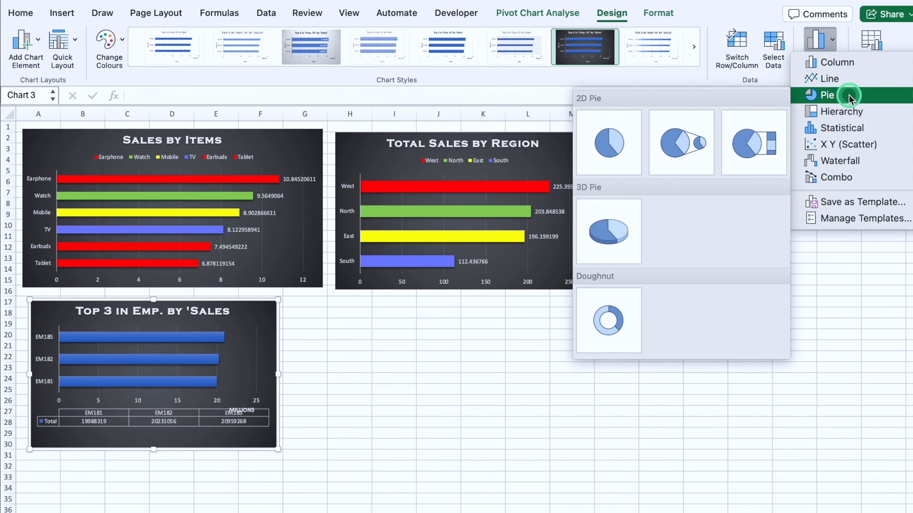
left_click(609, 232)
left_click(75, 39)
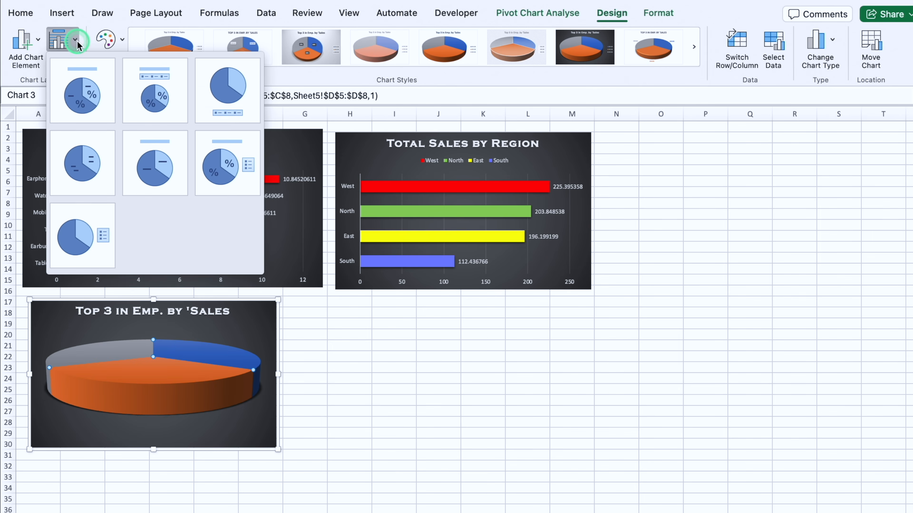
left_click(226, 174)
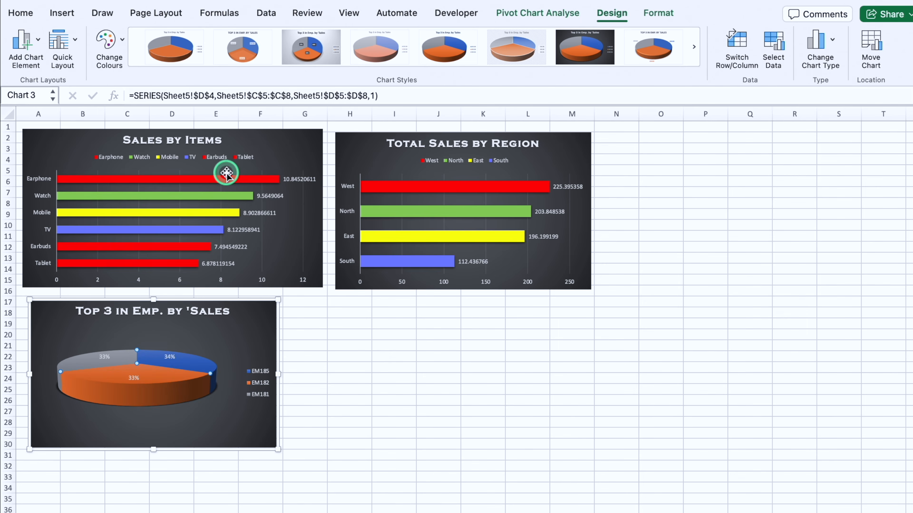
Step: Fill the EM182 slice red, EM185 green and EM181 yellow, and enlarge the pie chart to about column M and row 35
left_click(20, 12)
left_click(208, 60)
left_click(211, 232)
left_click(207, 60)
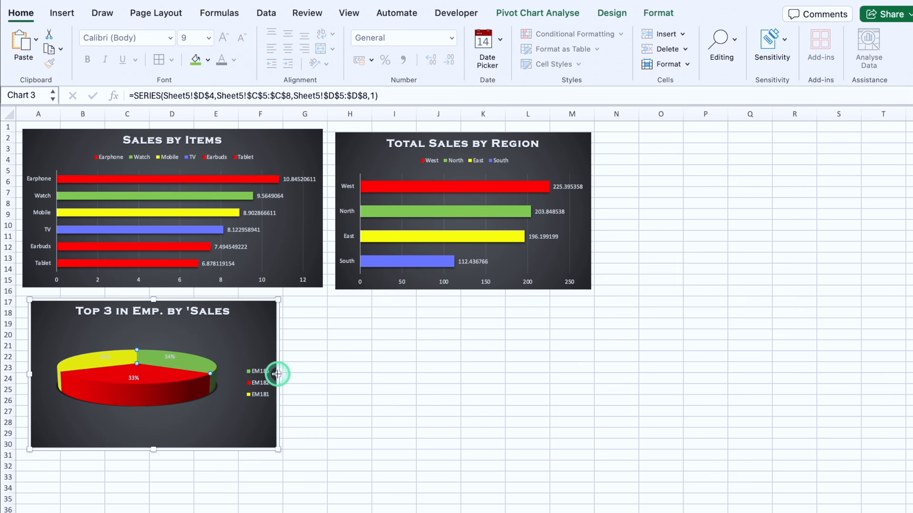
left_click_drag(278, 374, 588, 376)
left_click_drag(308, 449, 309, 500)
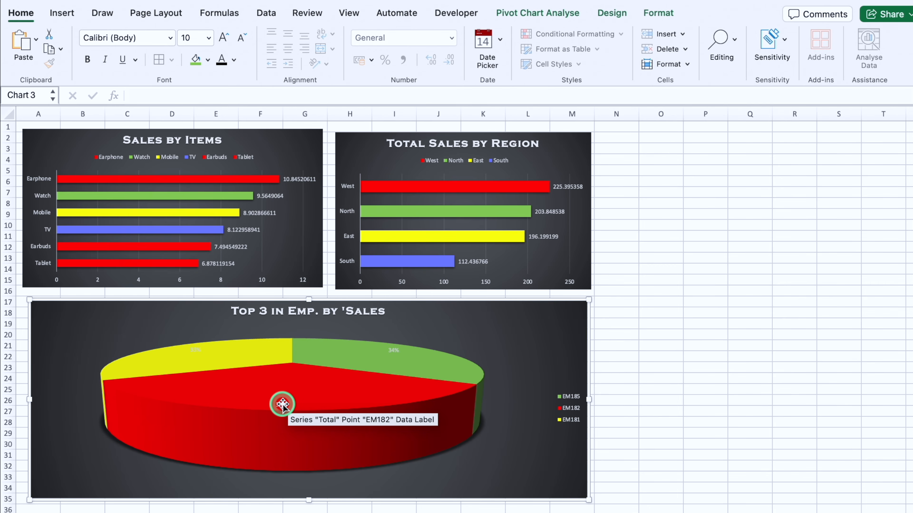
Step: Enlarge the pie chart's percentage labels to size 20 and make their text black
left_click(282, 404)
left_click(225, 45)
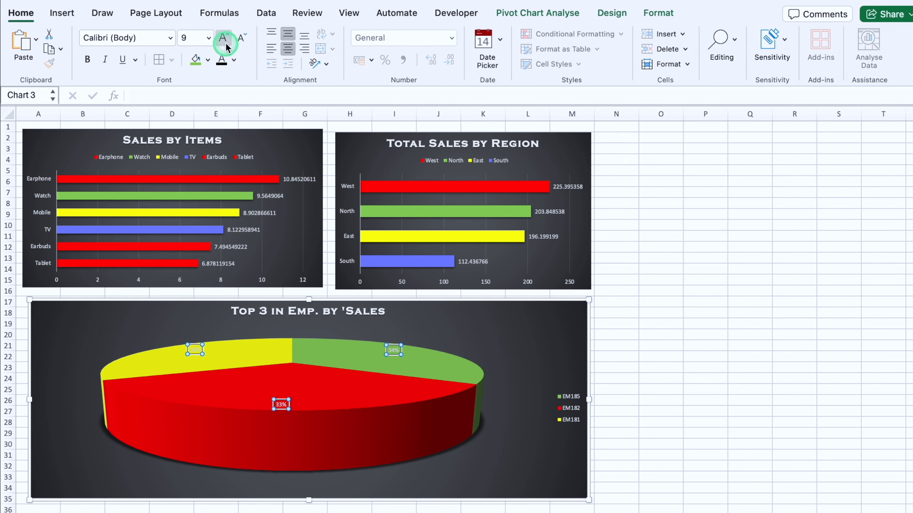
left_click(224, 38)
left_click(224, 38)
left_click(224, 38)
left_click(225, 38)
left_click(224, 38)
left_click(224, 38)
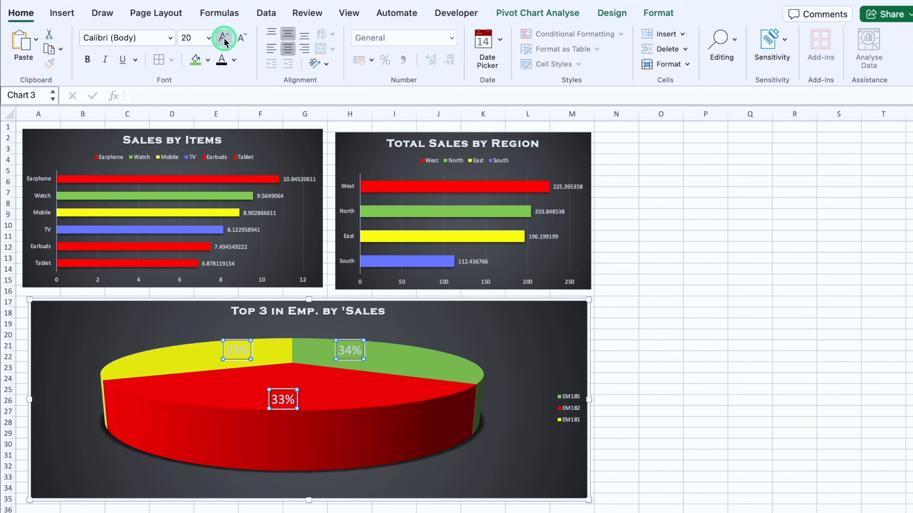
left_click(223, 61)
left_click(643, 369)
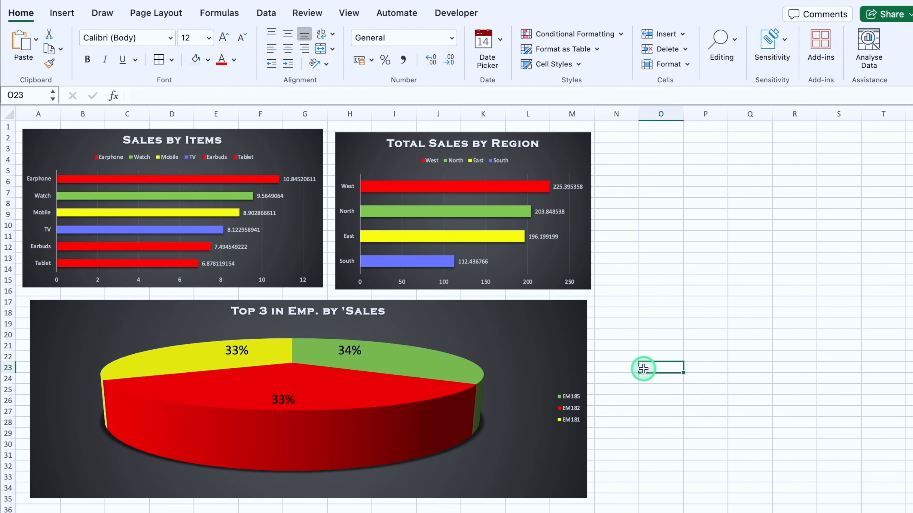